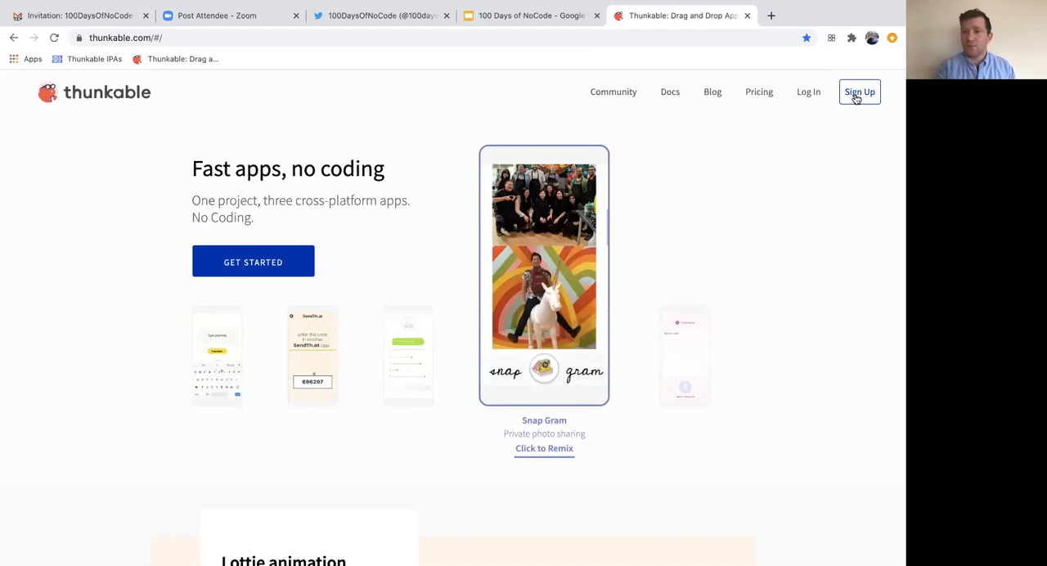
# - Follow the site's sign-up link to the project dashboard and look through the existing project cards
pyautogui.click(857, 98)
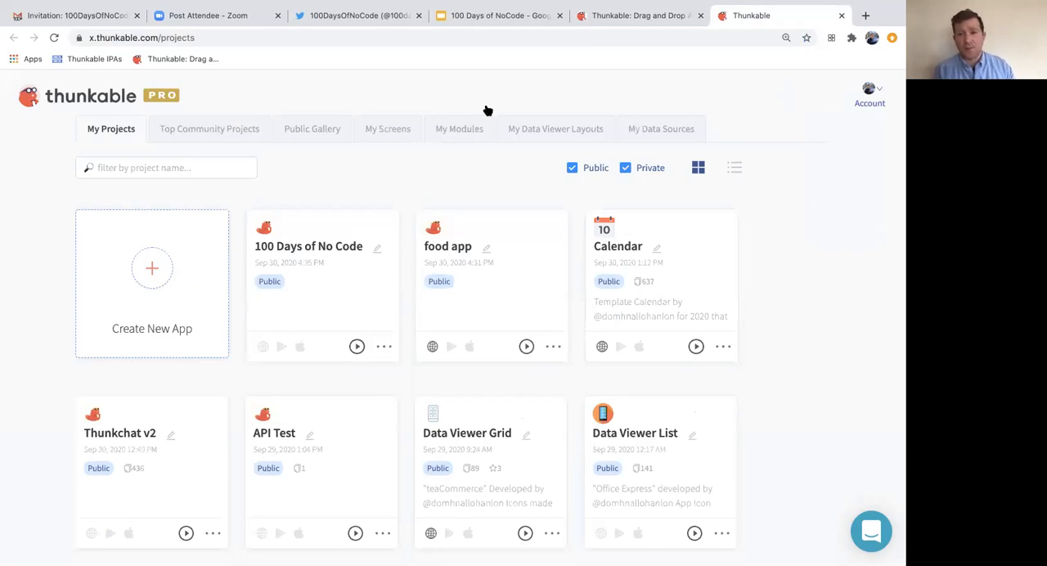
pyautogui.scroll(-5, 807, 392)
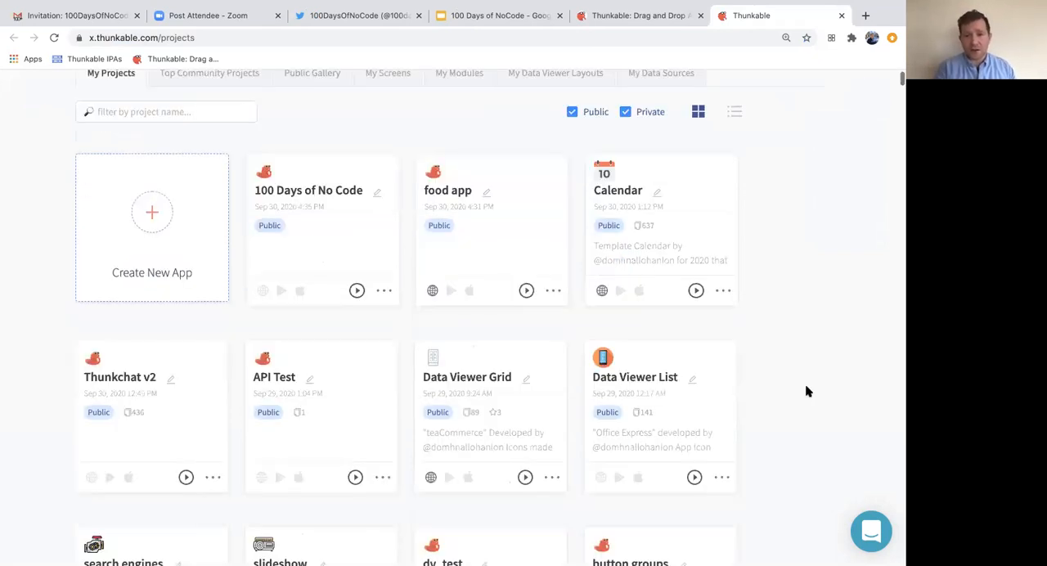
pyautogui.scroll(-5, 807, 392)
pyautogui.scroll(-3, 806, 392)
pyautogui.scroll(-3, 806, 392)
pyautogui.scroll(15, 807, 392)
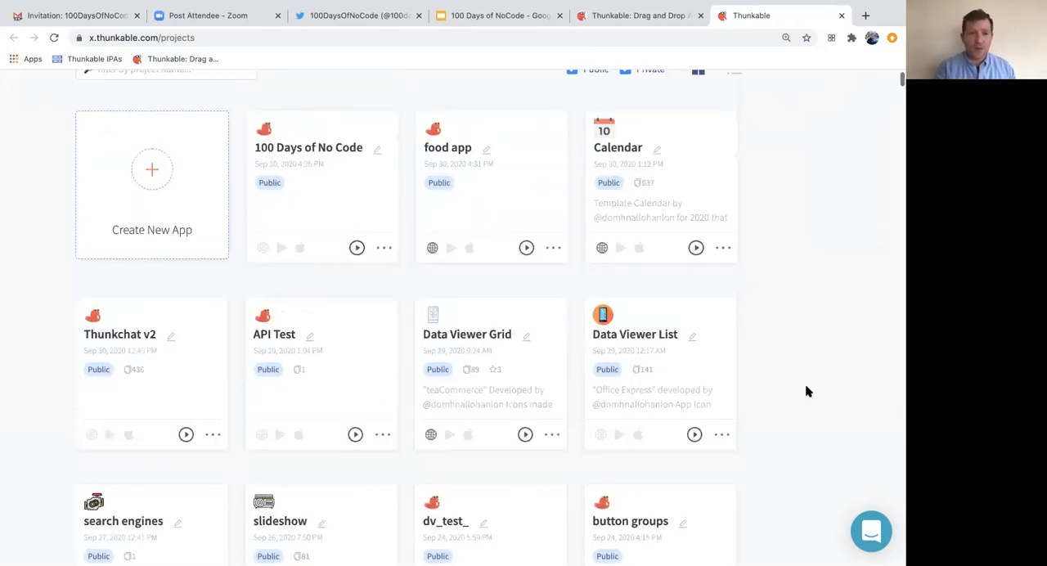
# - View the detail page of the 100 Days of No Code project and return to the project list
pyautogui.click(382, 350)
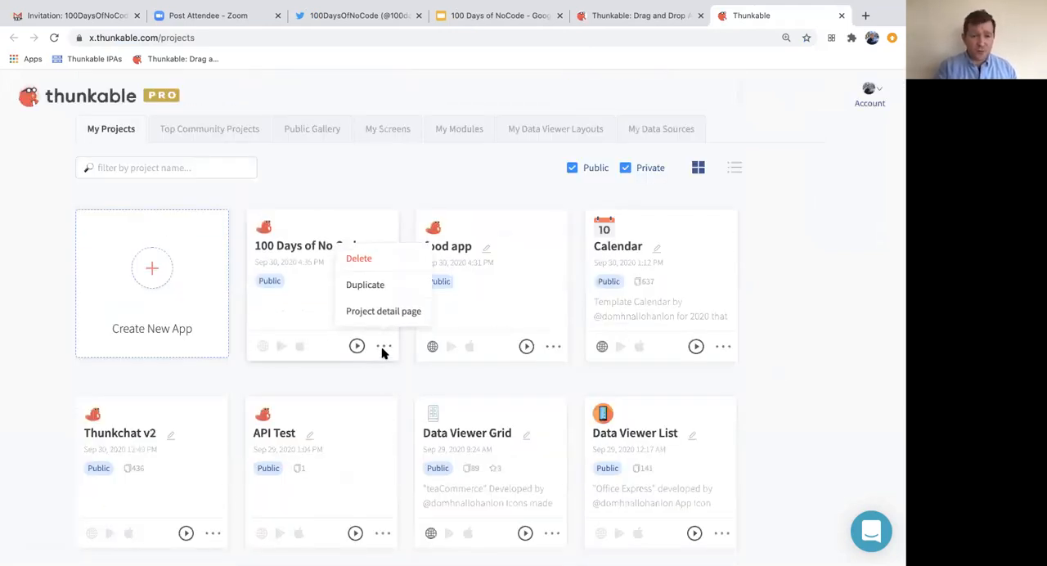
pyautogui.click(381, 314)
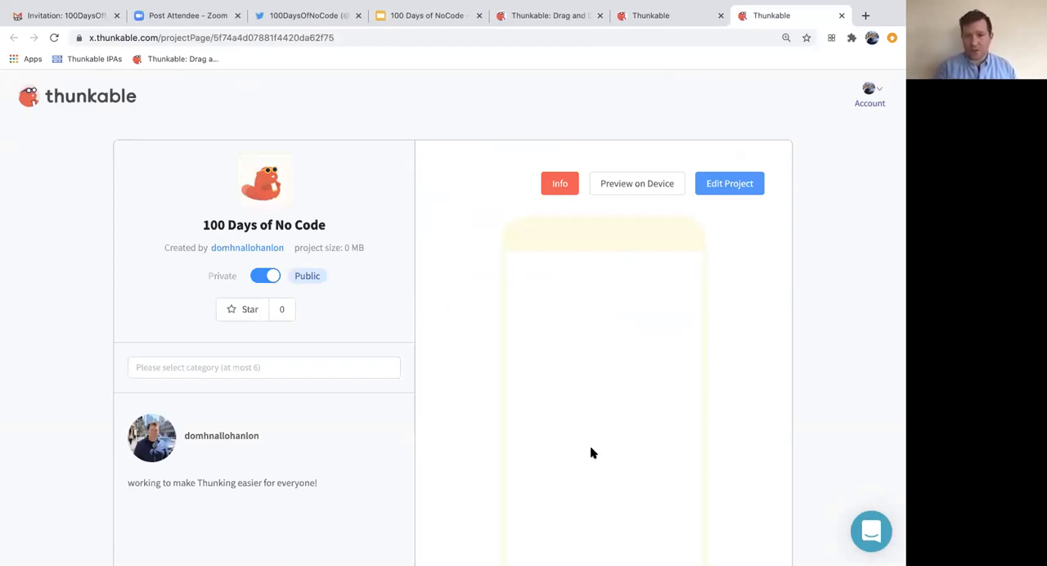
pyautogui.click(645, 20)
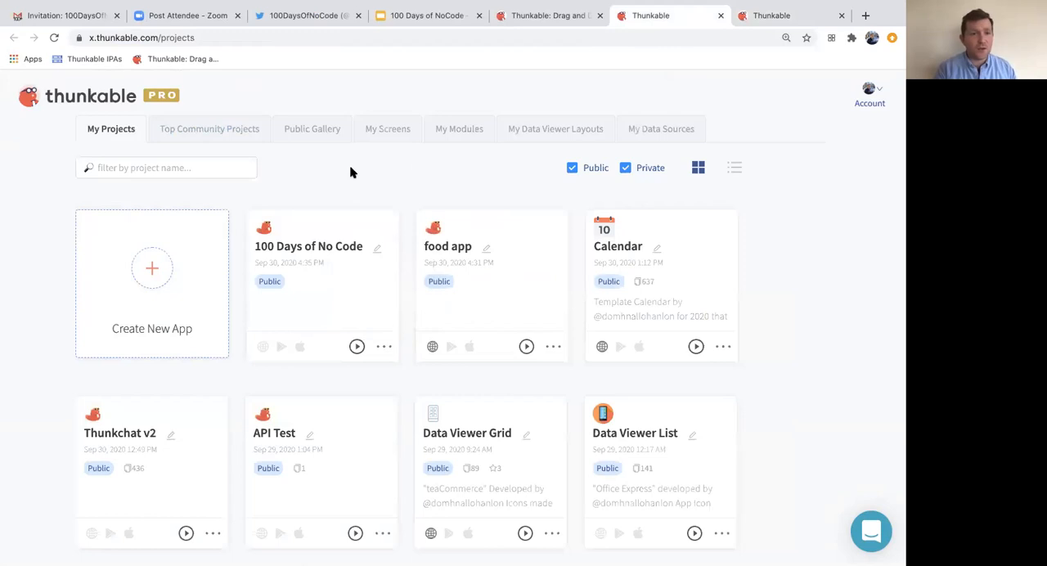
# - Filter the own projects by the name "chat" and clear the filter again
pyautogui.click(106, 169)
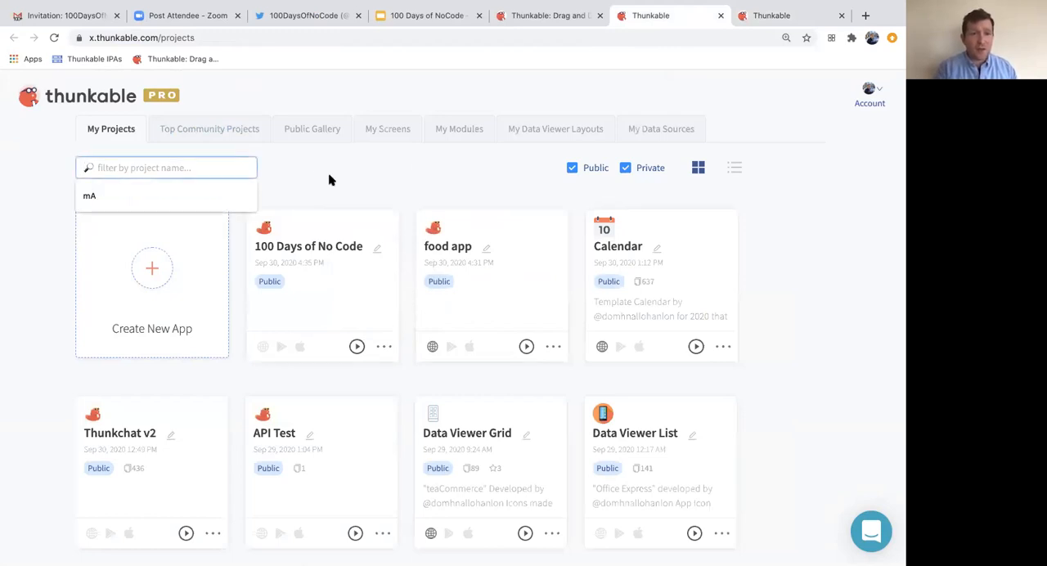
pyautogui.click(187, 165)
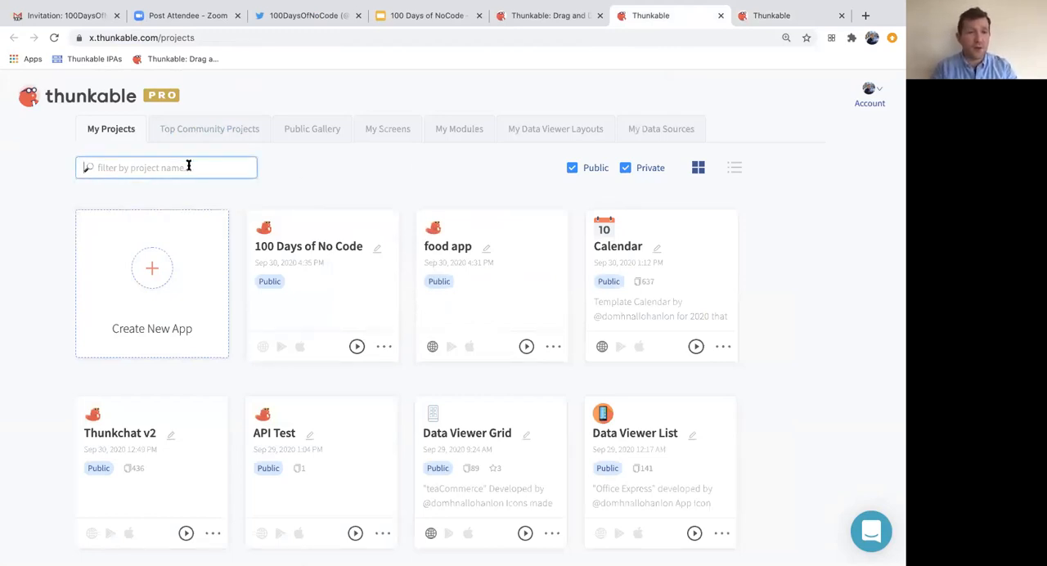
pyautogui.write('chat')
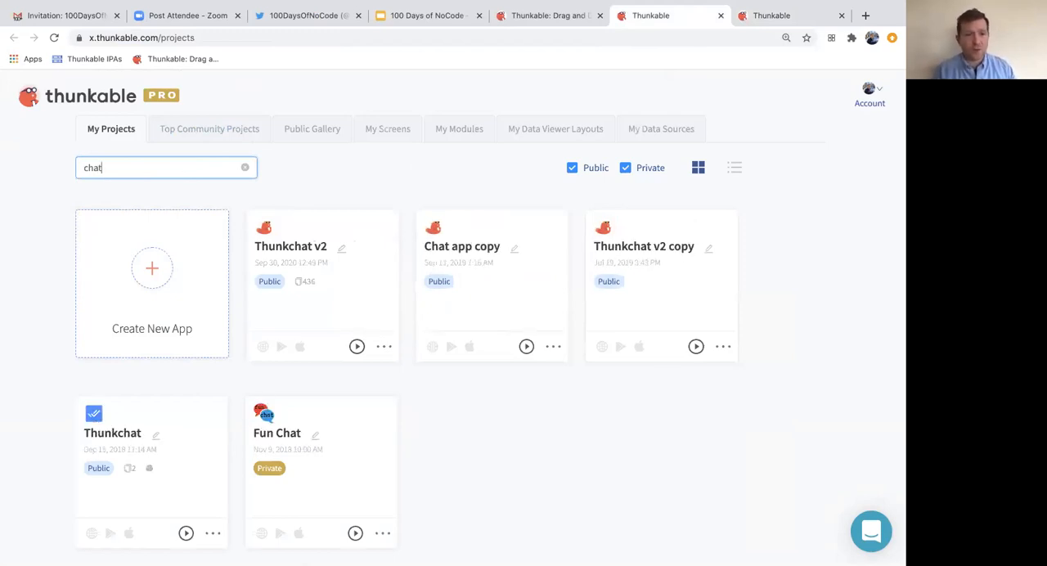
pyautogui.click(246, 170)
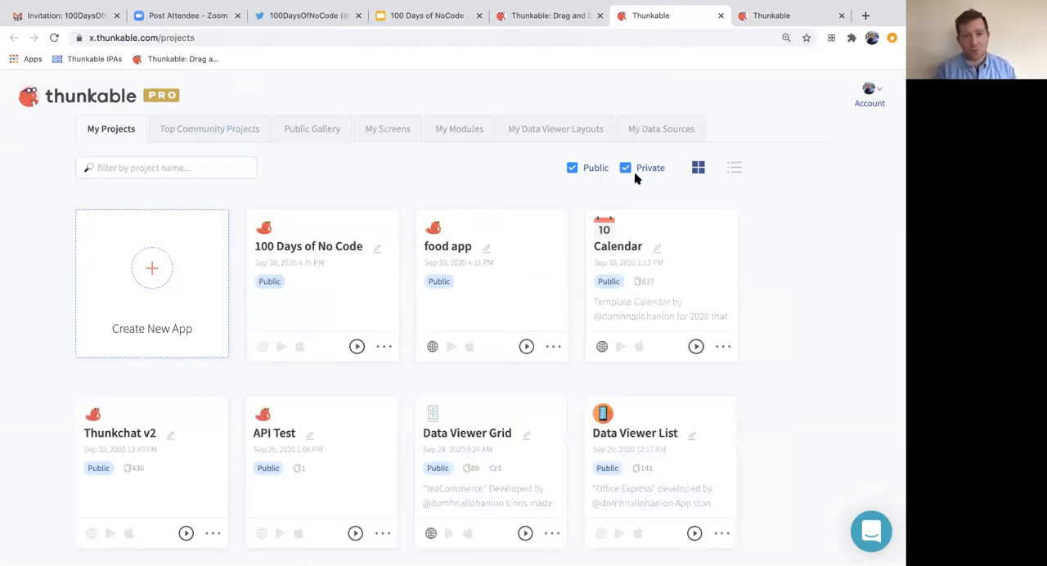
# - Examine the top community projects and the star option on the 100 Days of No Code detail page
pyautogui.click(230, 136)
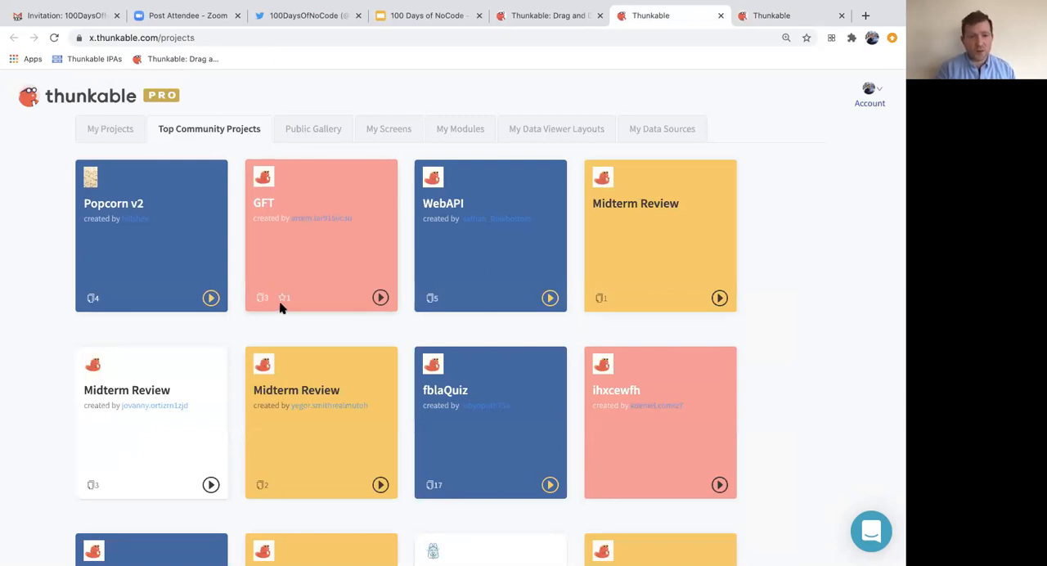
pyautogui.moveTo(280, 301)
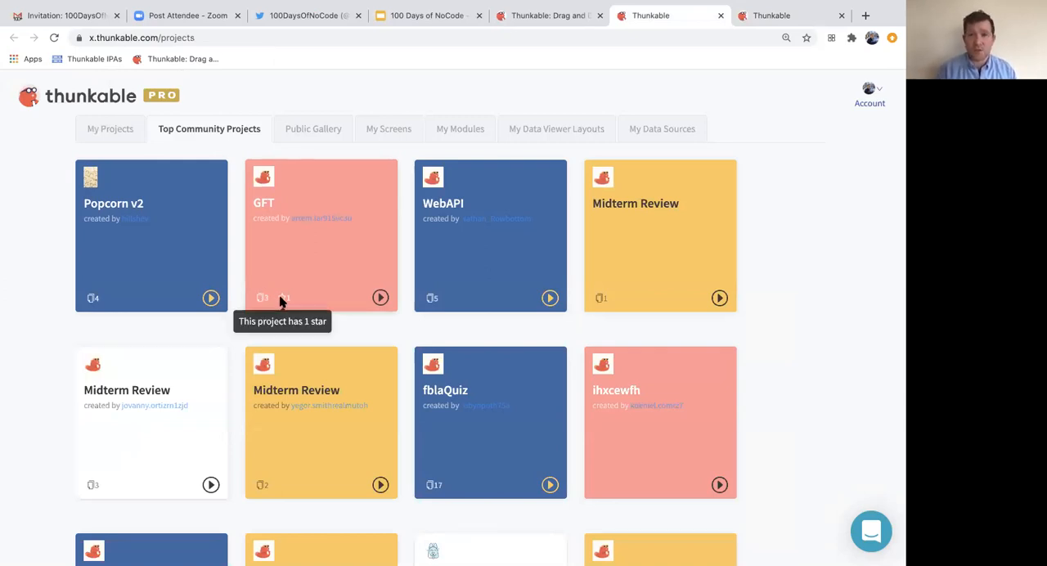
pyautogui.click(761, 16)
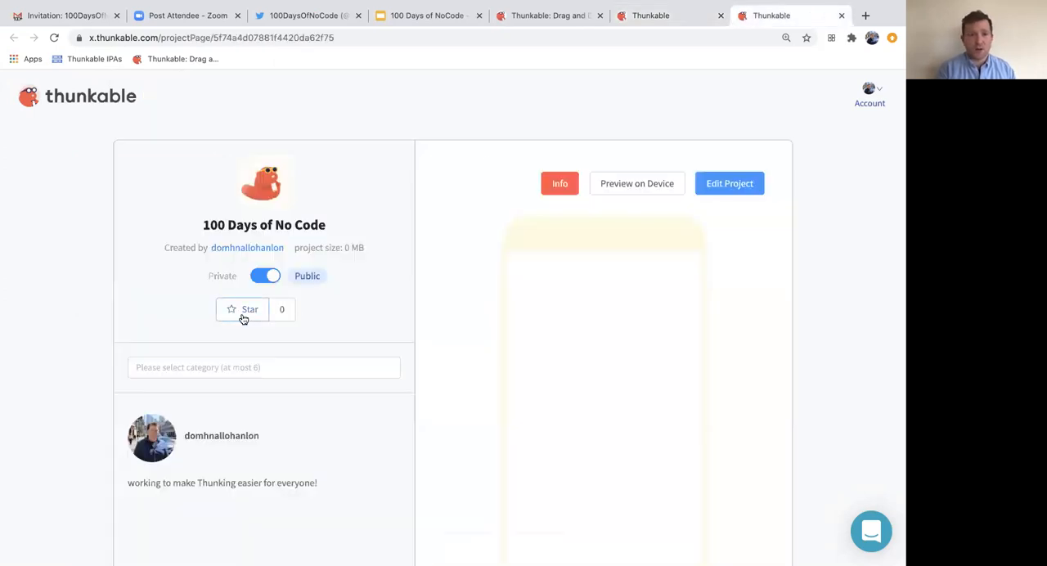
pyautogui.click(669, 18)
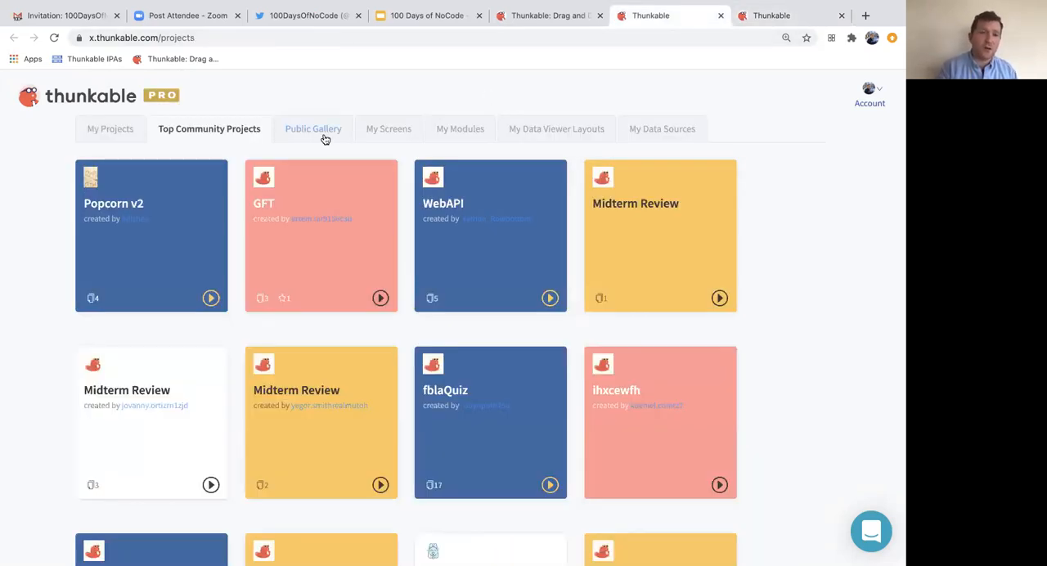
# - Filter the public gallery projects by the commerce category
pyautogui.click(315, 134)
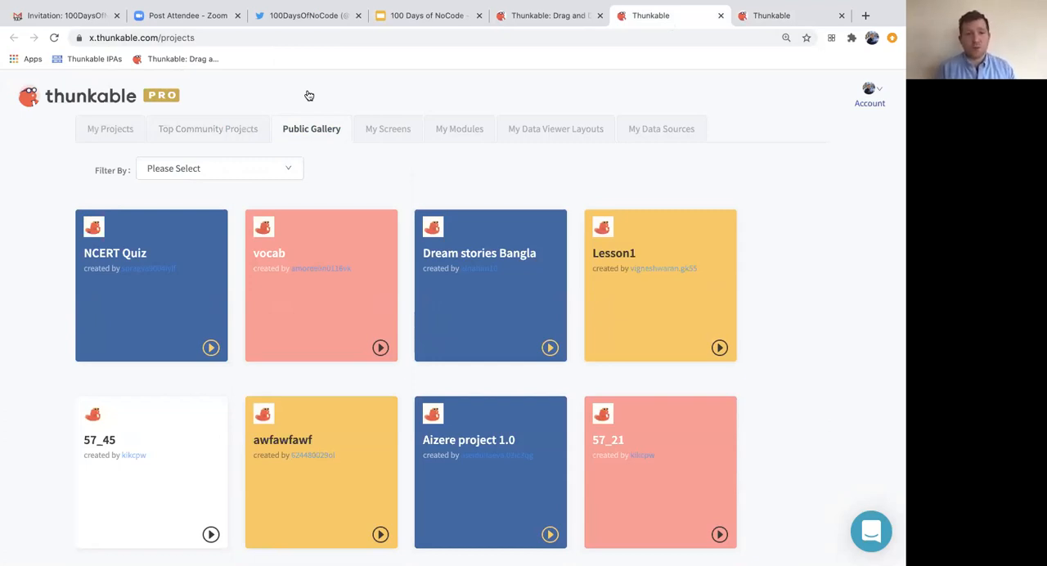
pyautogui.click(252, 168)
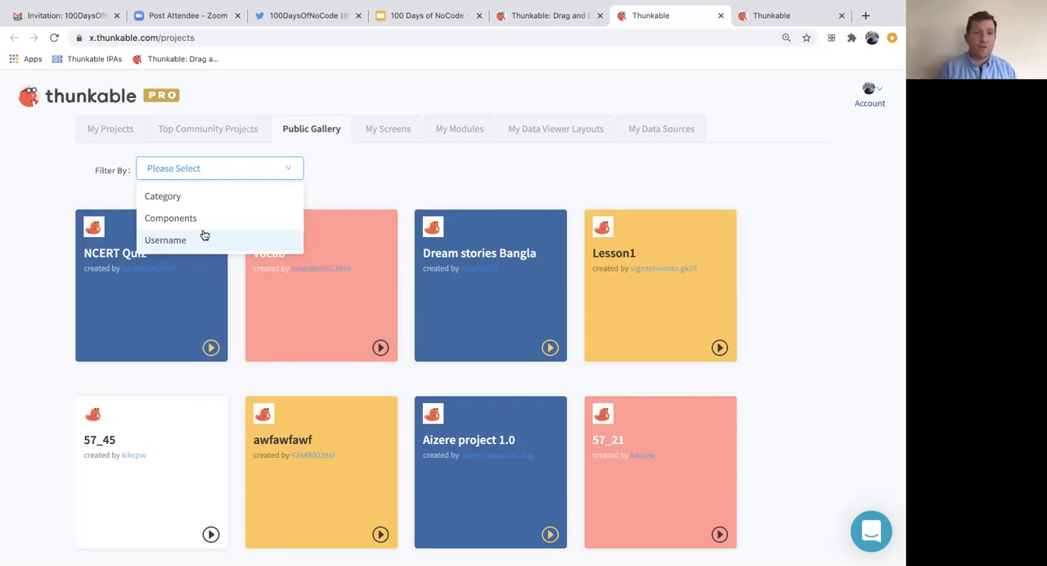
pyautogui.click(206, 202)
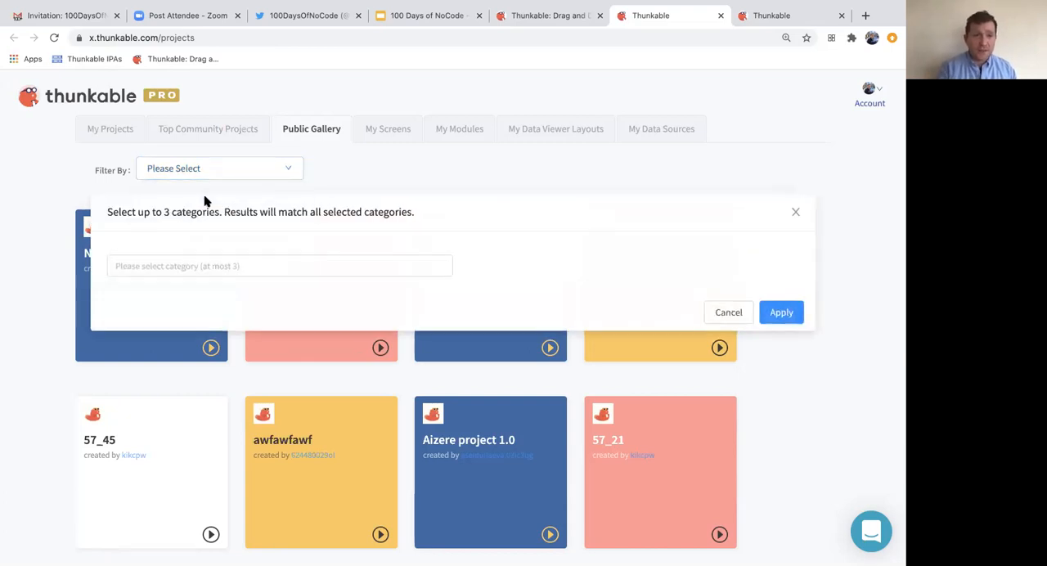
pyautogui.click(220, 273)
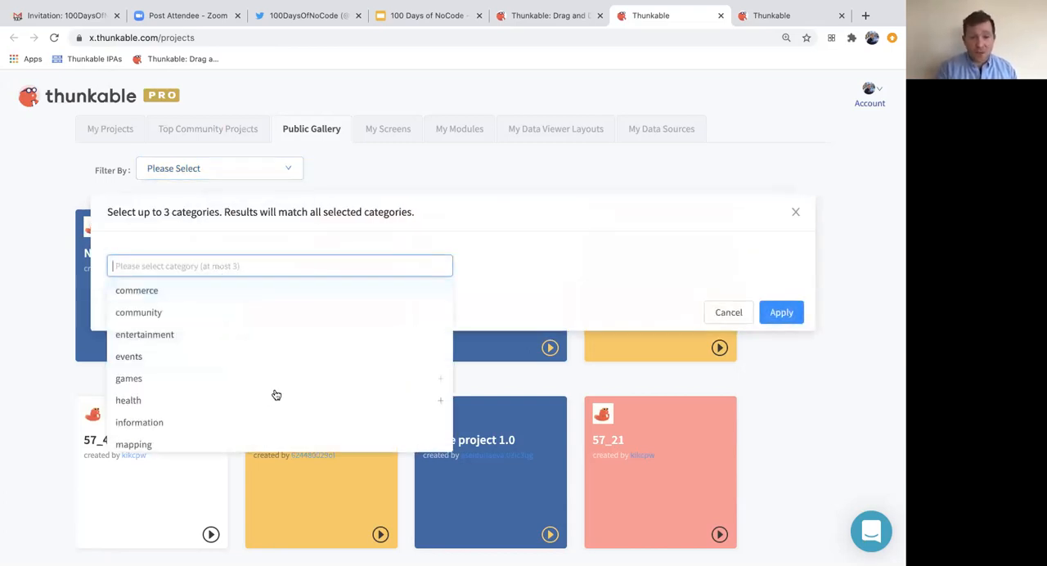
pyautogui.click(288, 301)
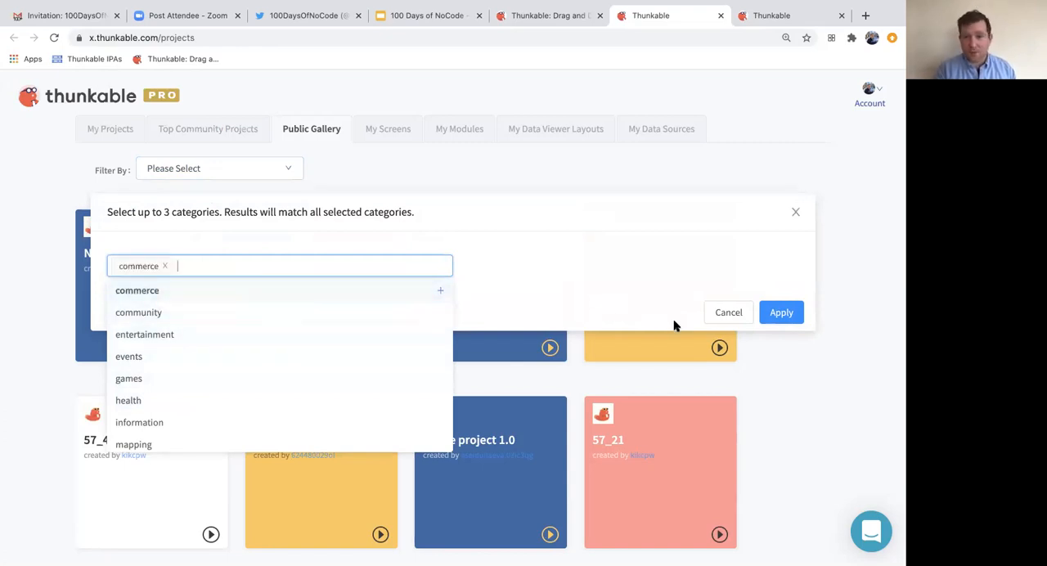
pyautogui.click(782, 311)
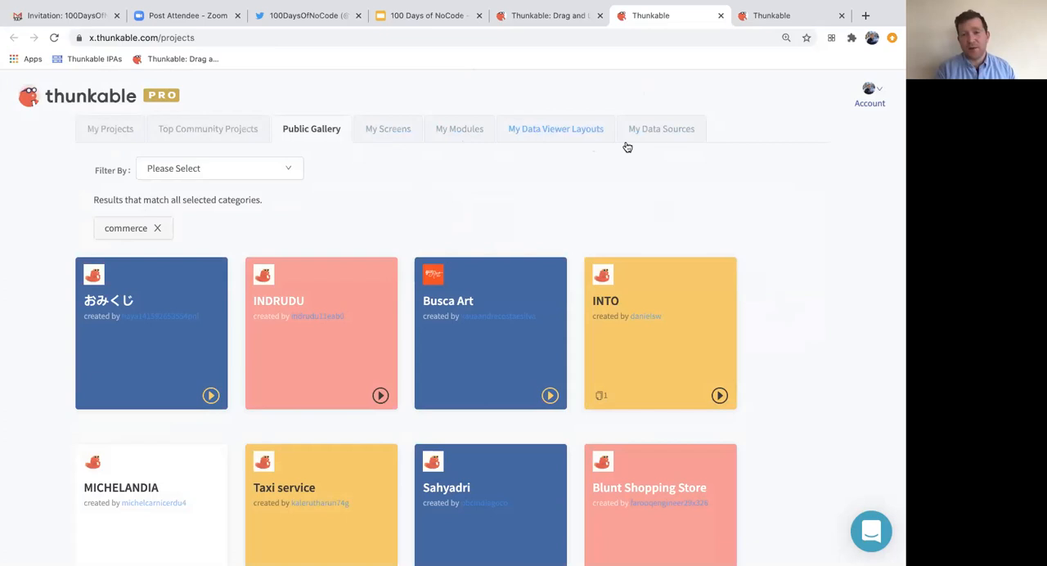
# - Review the account's list of data sources and their sync option
pyautogui.click(663, 138)
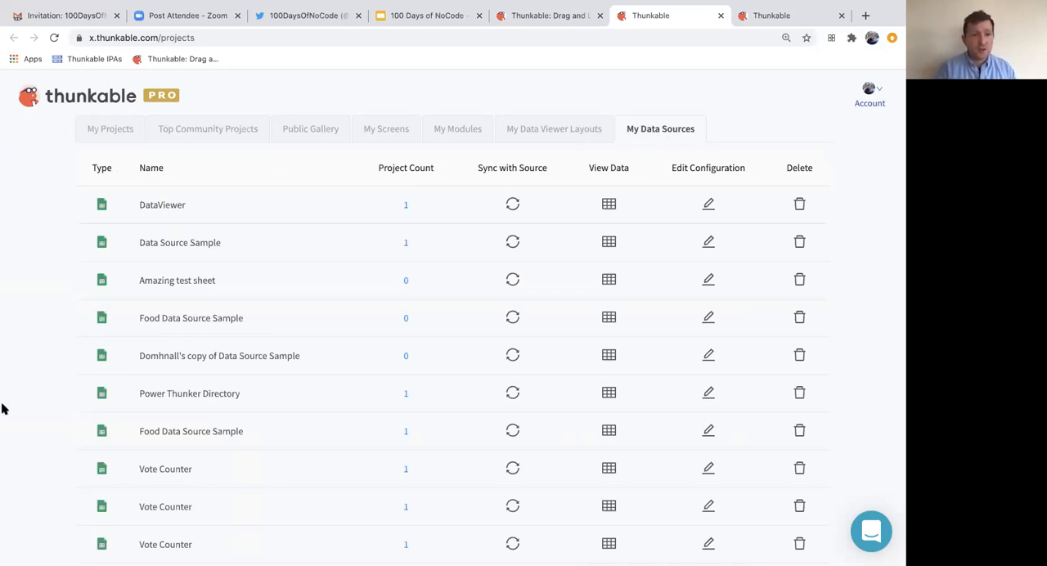
pyautogui.scroll(-1, 154, 429)
pyautogui.scroll(1, 154, 430)
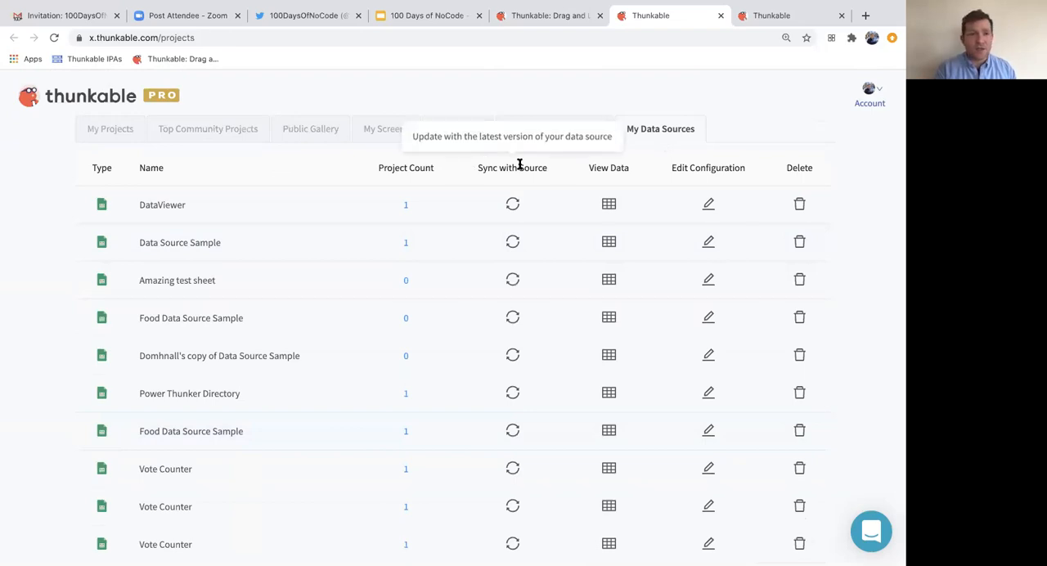
# - Return to the own projects and open 100 Days of No Code in the designer
pyautogui.click(95, 133)
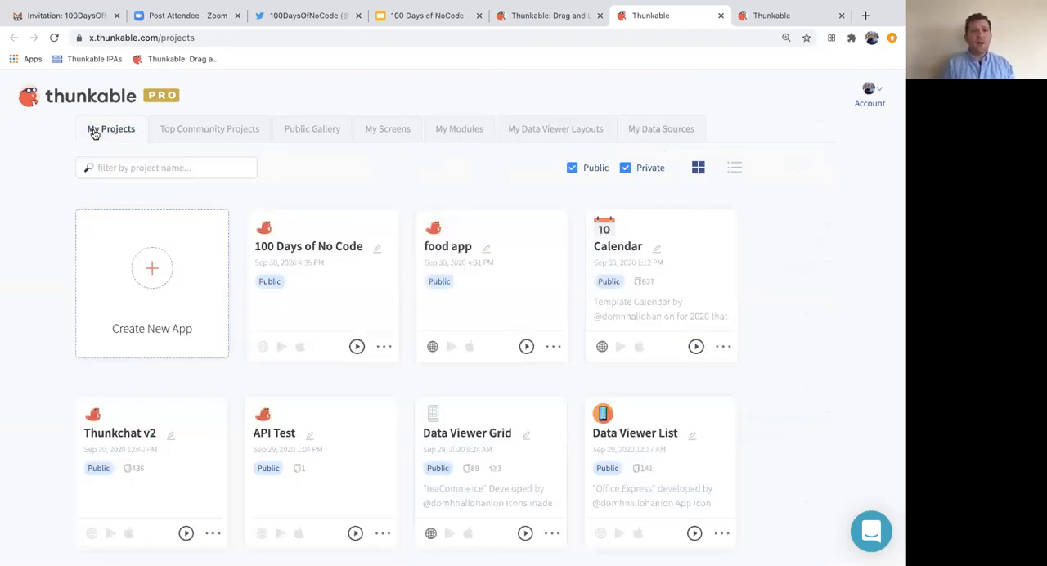
pyautogui.click(352, 329)
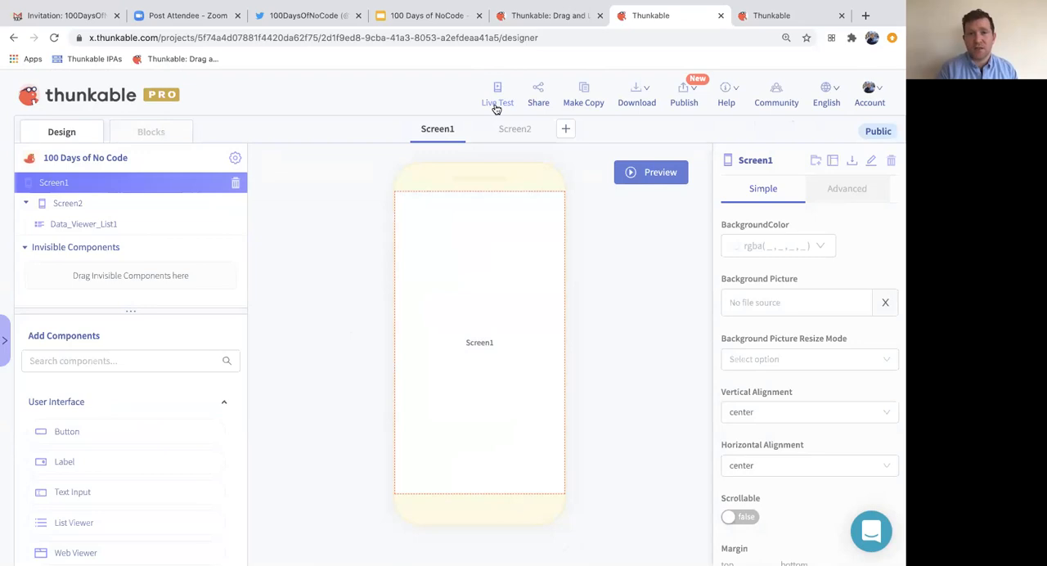
# - Generate a share link for the project, close the sharing dialog and look at the download and publish options
pyautogui.click(537, 94)
pyautogui.click(596, 373)
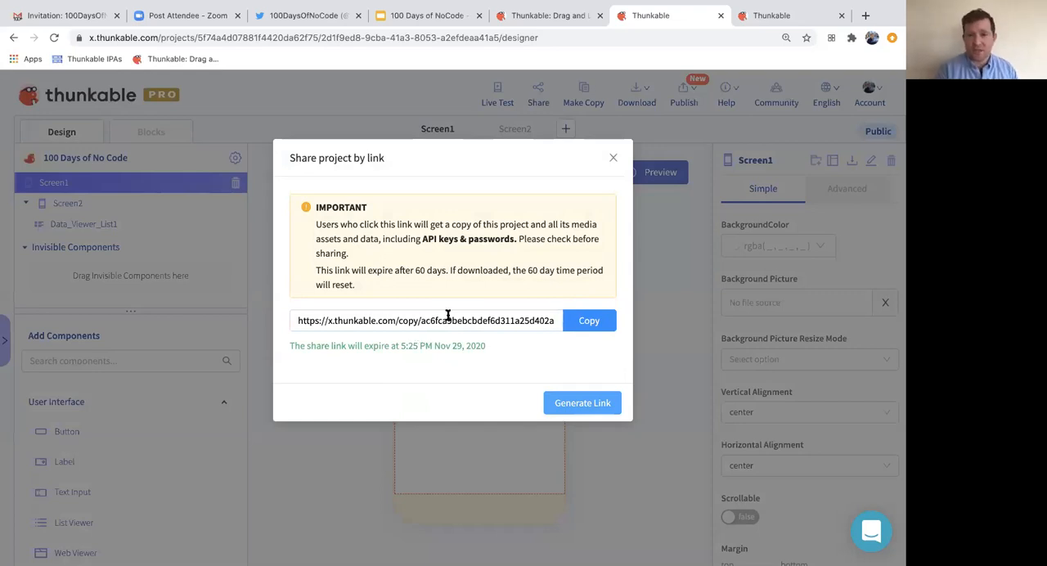
pyautogui.click(613, 158)
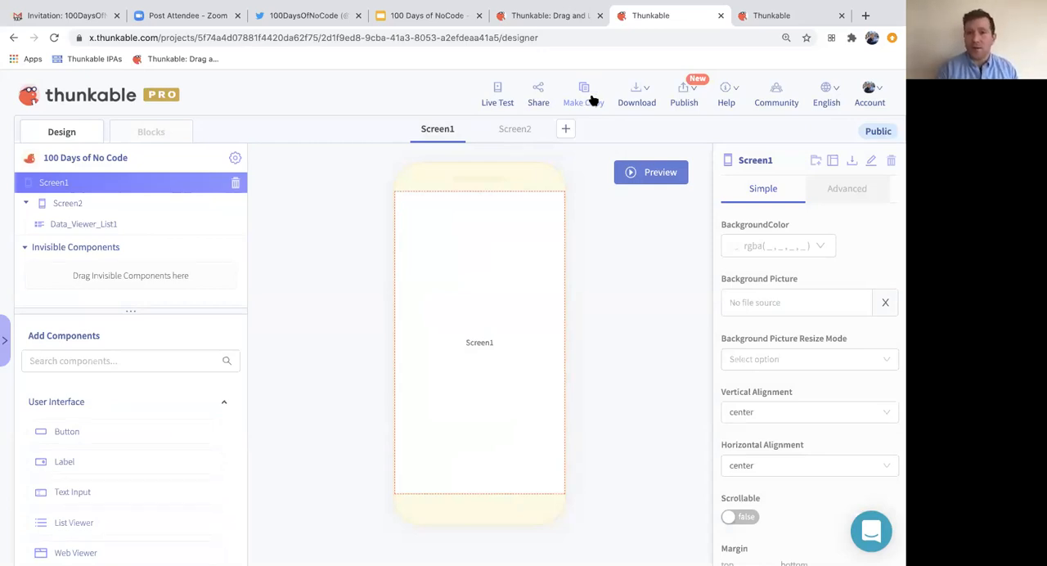
pyautogui.moveTo(647, 90)
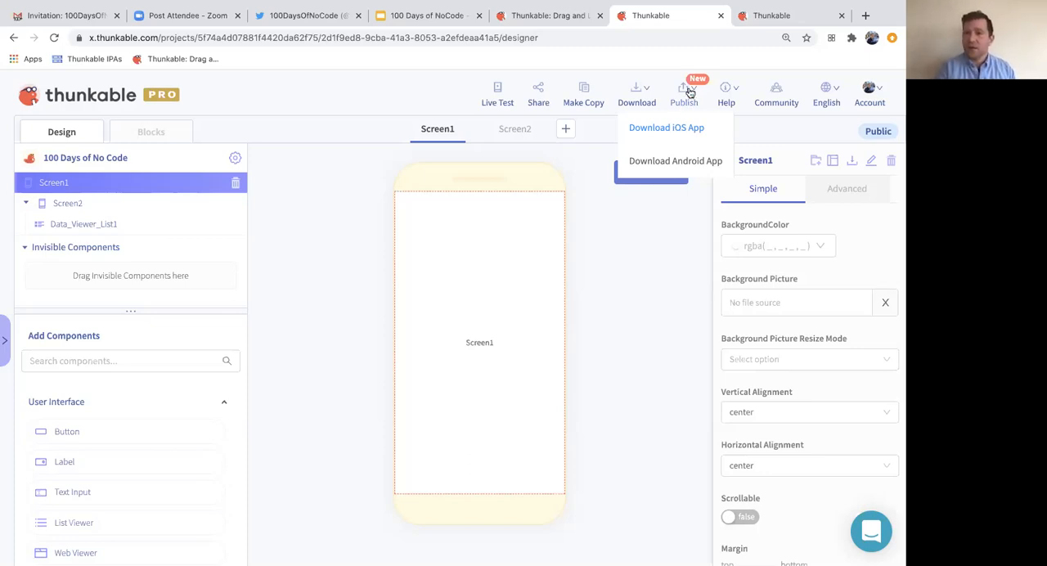
pyautogui.moveTo(696, 105)
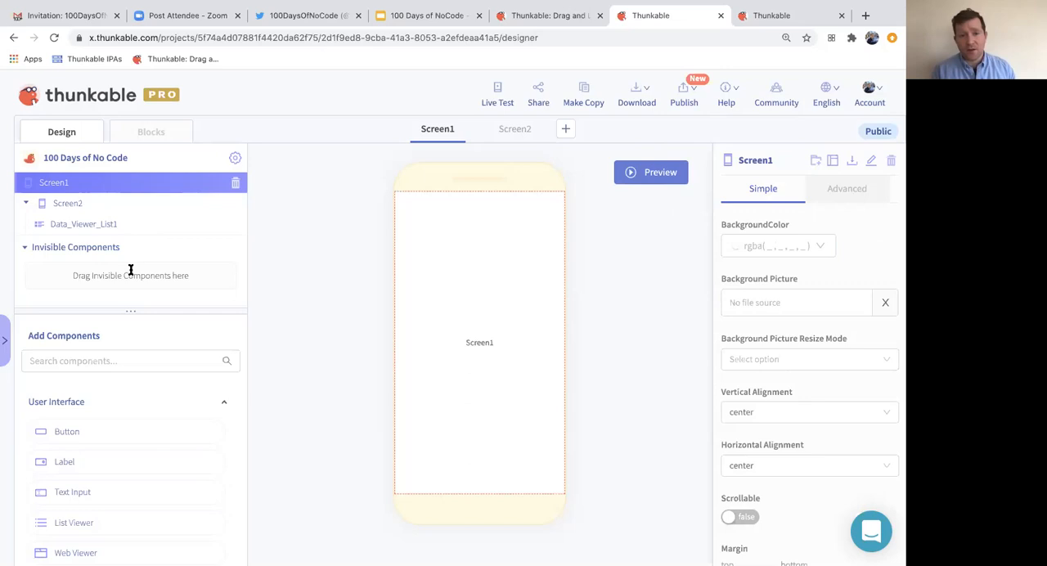
# - Browse the available components and add a Button to the middle of Screen1
pyautogui.click(84, 358)
pyautogui.scroll(-3, 129, 471)
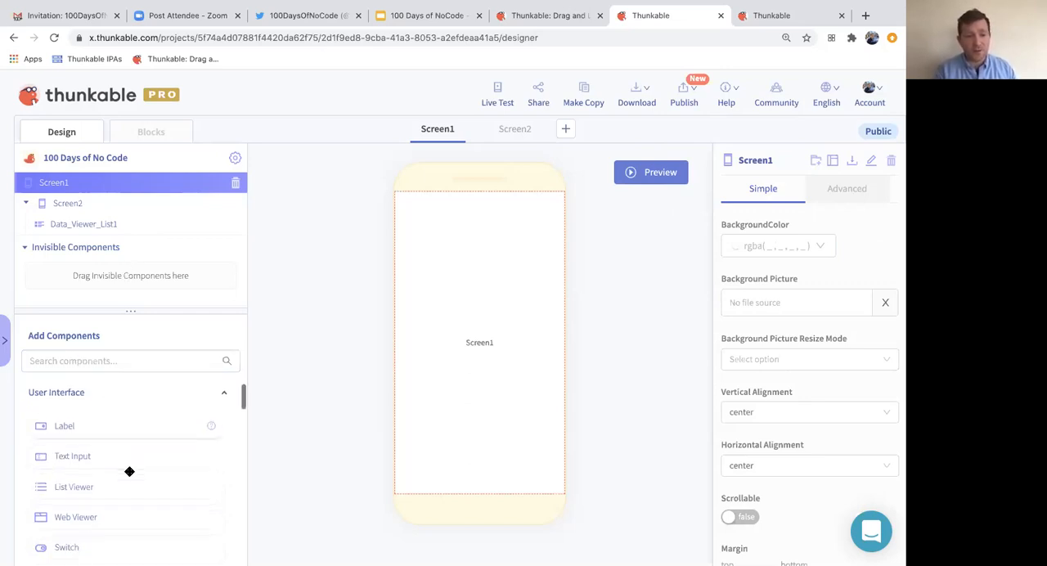
pyautogui.scroll(1, 129, 471)
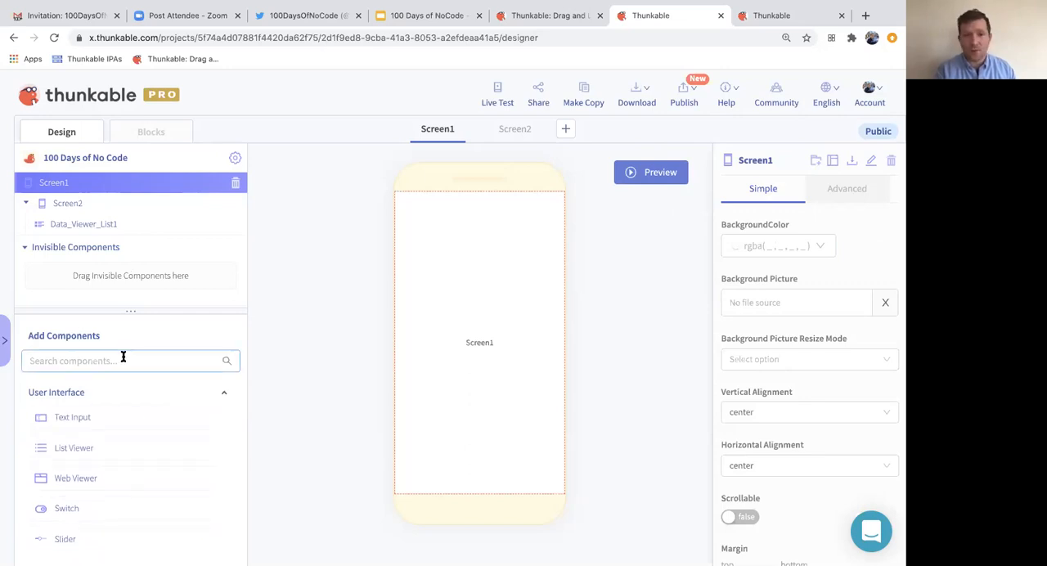
pyautogui.scroll(2, 140, 512)
pyautogui.moveTo(88, 428); pyautogui.dragTo(496, 336)
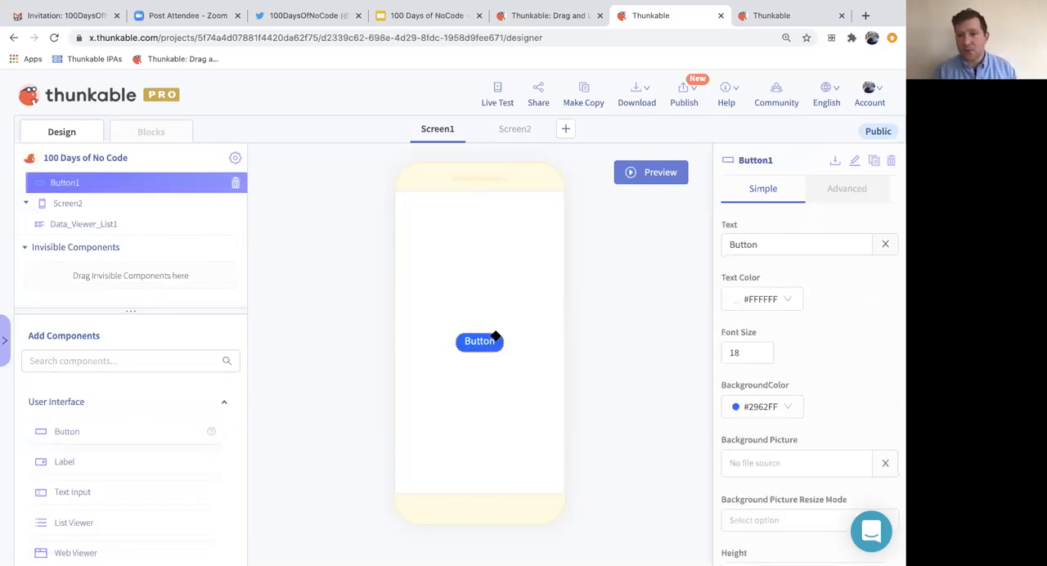
# - Set the new button's text to "View People" and its font size to 26
pyautogui.moveTo(809, 244); pyautogui.dragTo(731, 239)
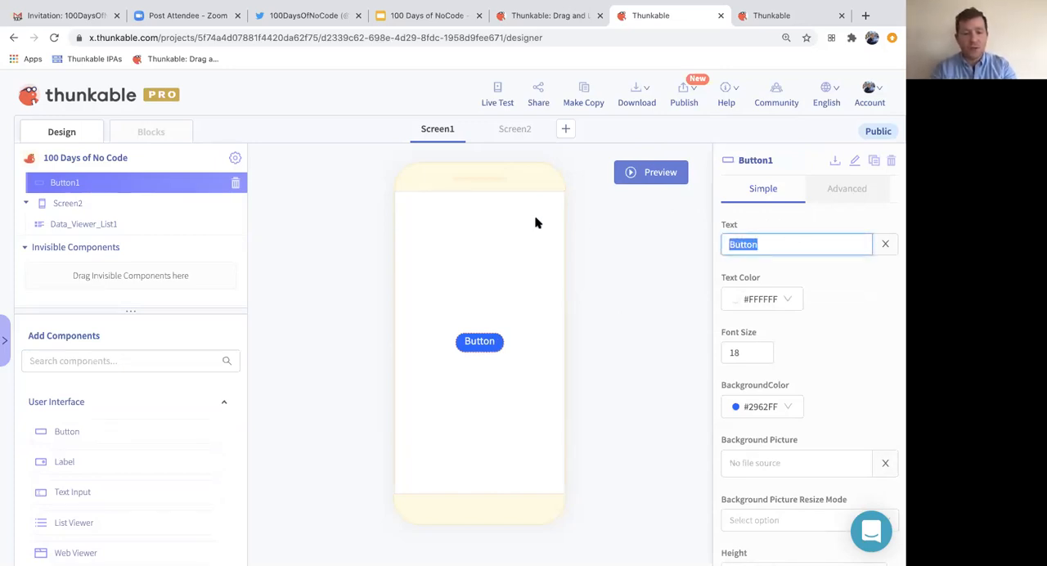
pyautogui.write('View')
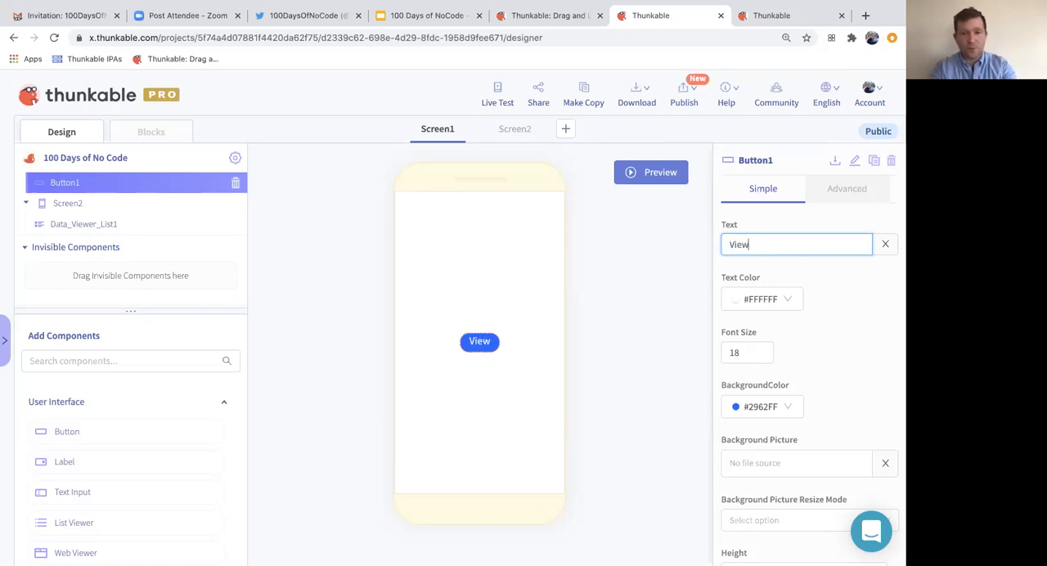
pyautogui.write(' People')
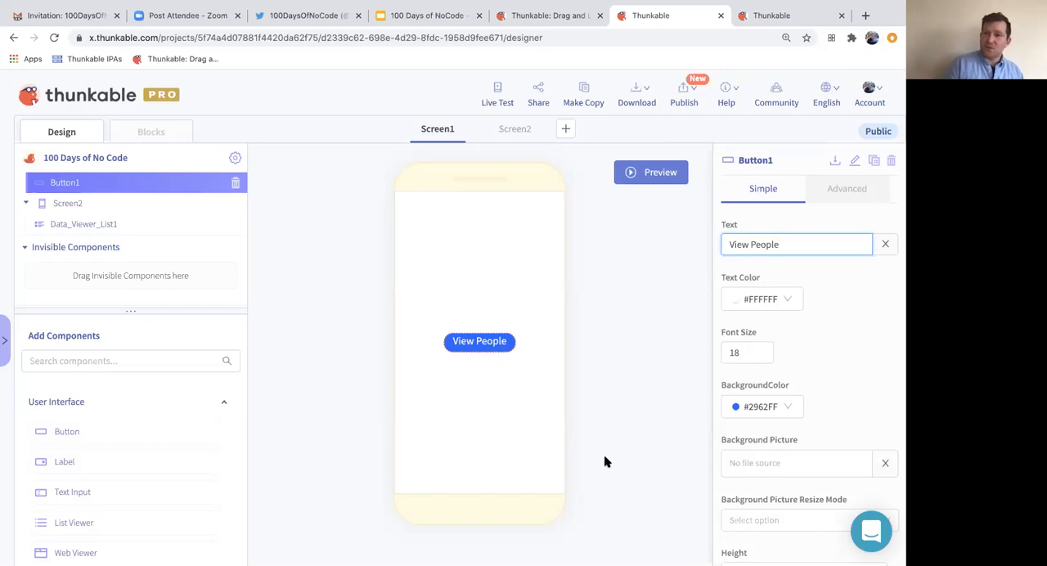
pyautogui.doubleClick(738, 354)
pyautogui.write('26')
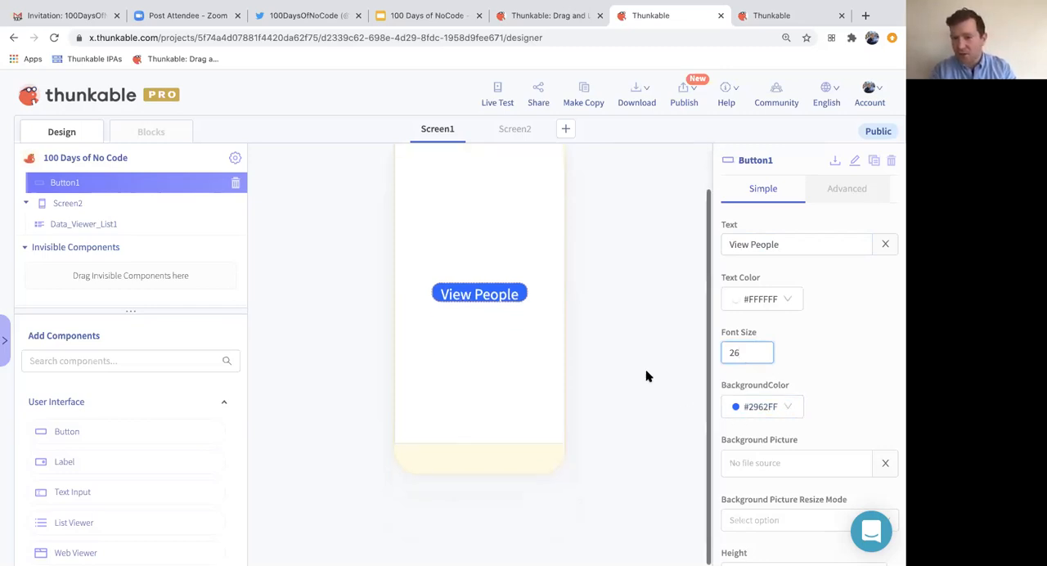
# - Change the View People button's background color to the red preset, rgba(208, 2, 27, 1)
pyautogui.scroll(-3, 747, 402)
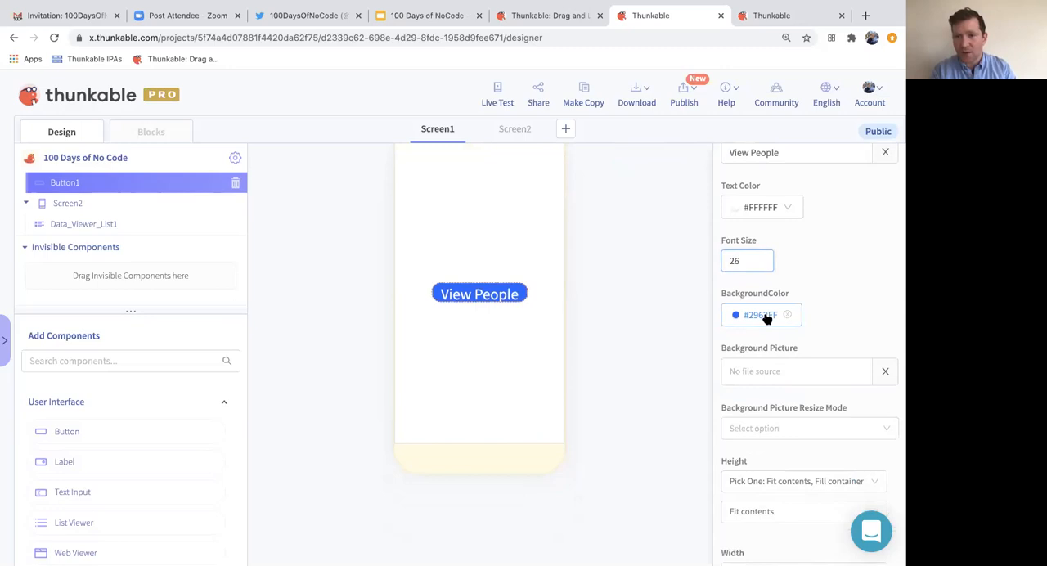
pyautogui.click(766, 316)
pyautogui.click(734, 262)
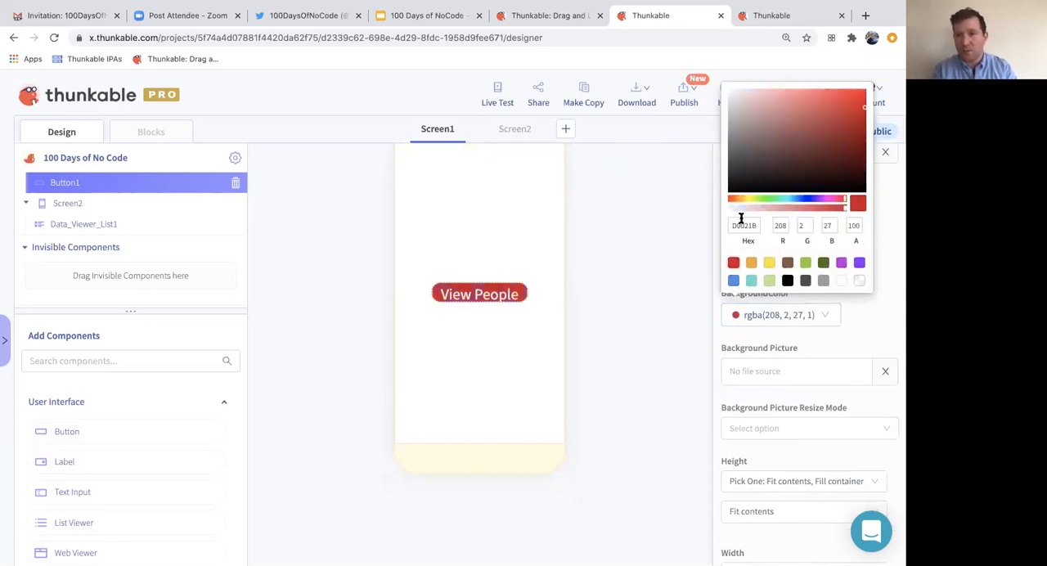
pyautogui.click(657, 343)
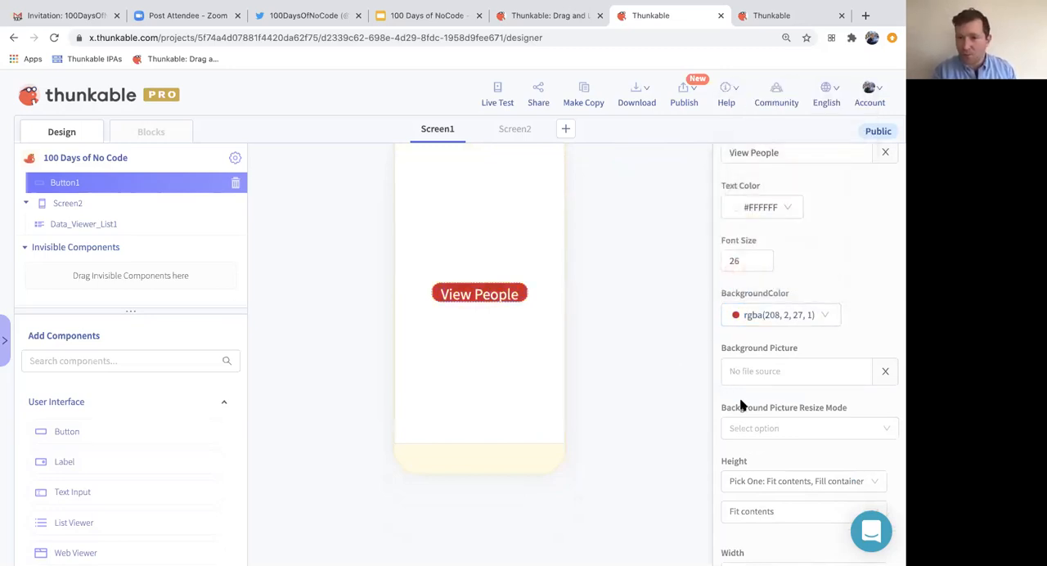
pyautogui.scroll(-4, 742, 403)
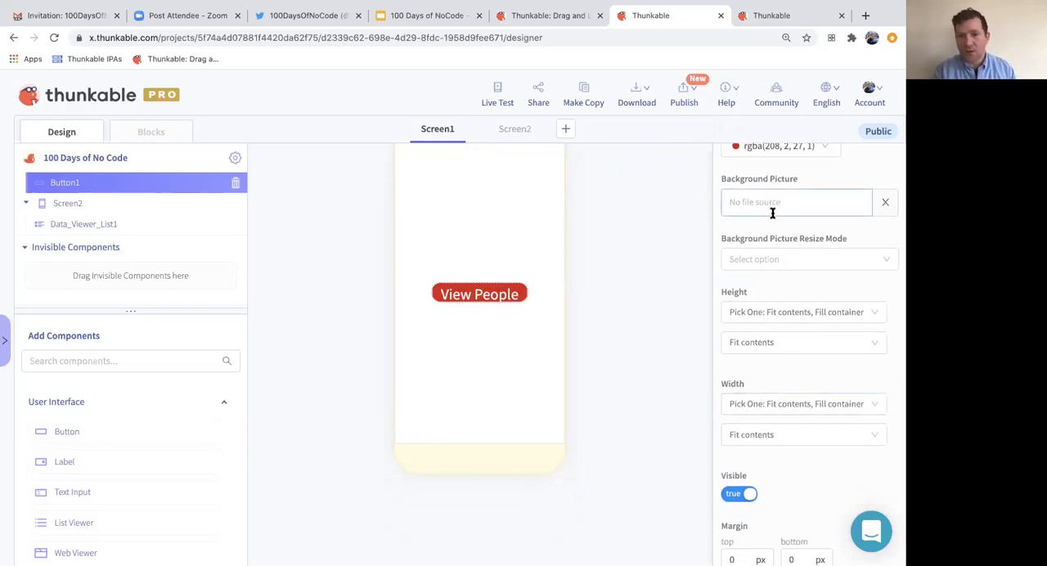
pyautogui.moveTo(664, 252)
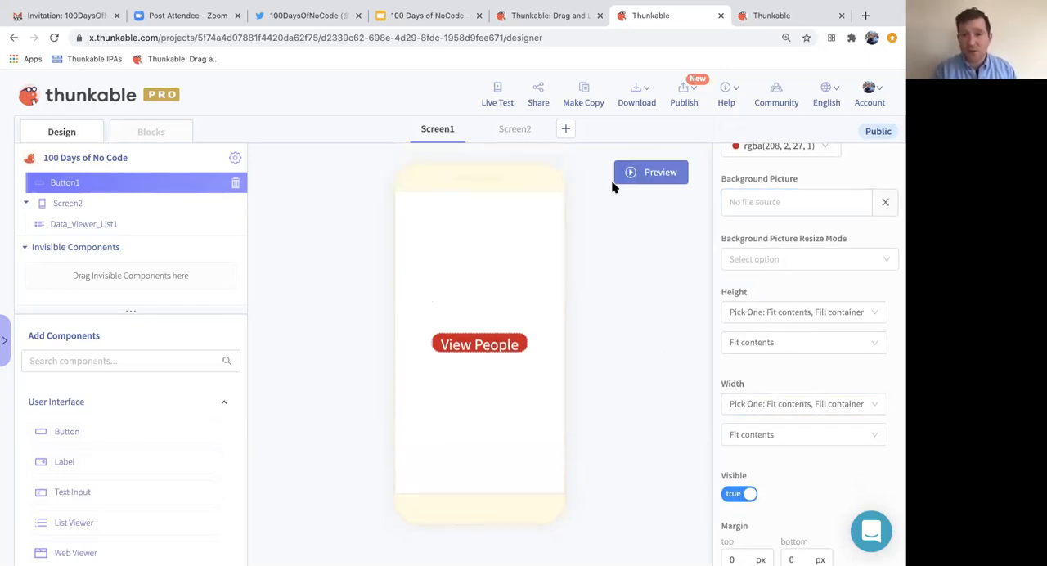
# - Run a live test of the app, try the View People button in the preview and close the preview
pyautogui.click(496, 95)
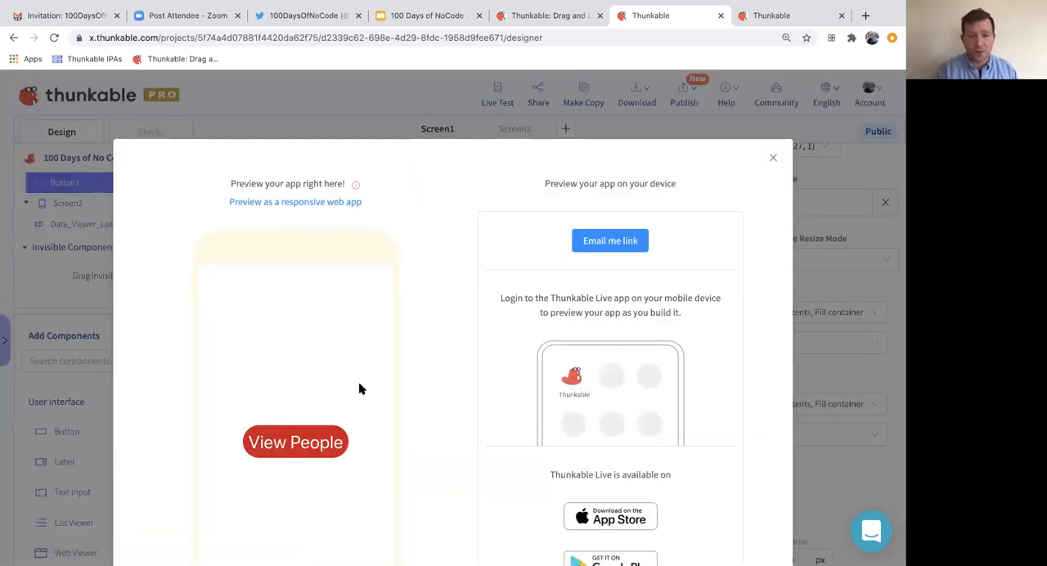
pyautogui.scroll(-3, 442, 368)
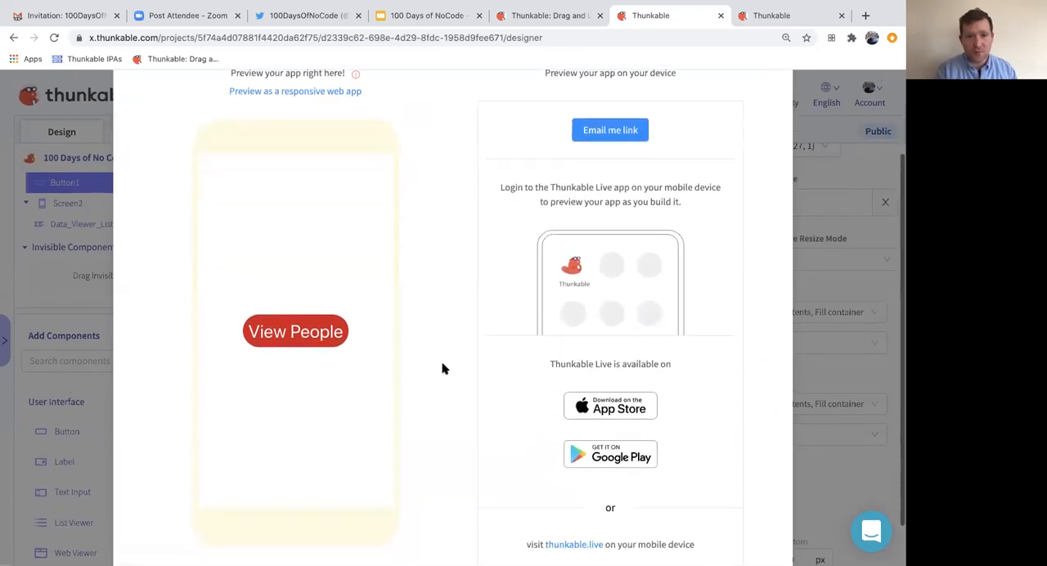
pyautogui.click(284, 302)
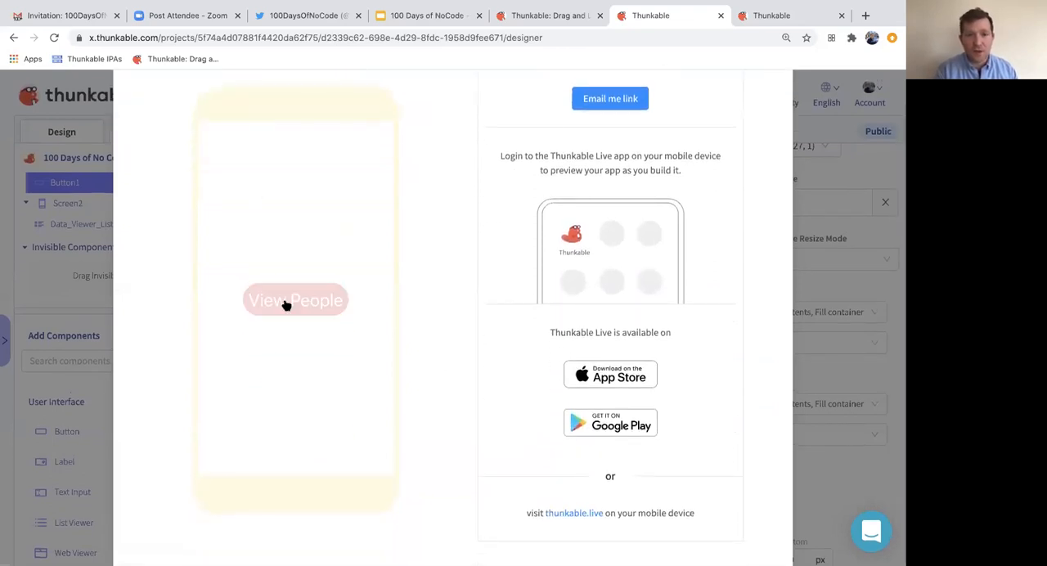
pyautogui.click(285, 303)
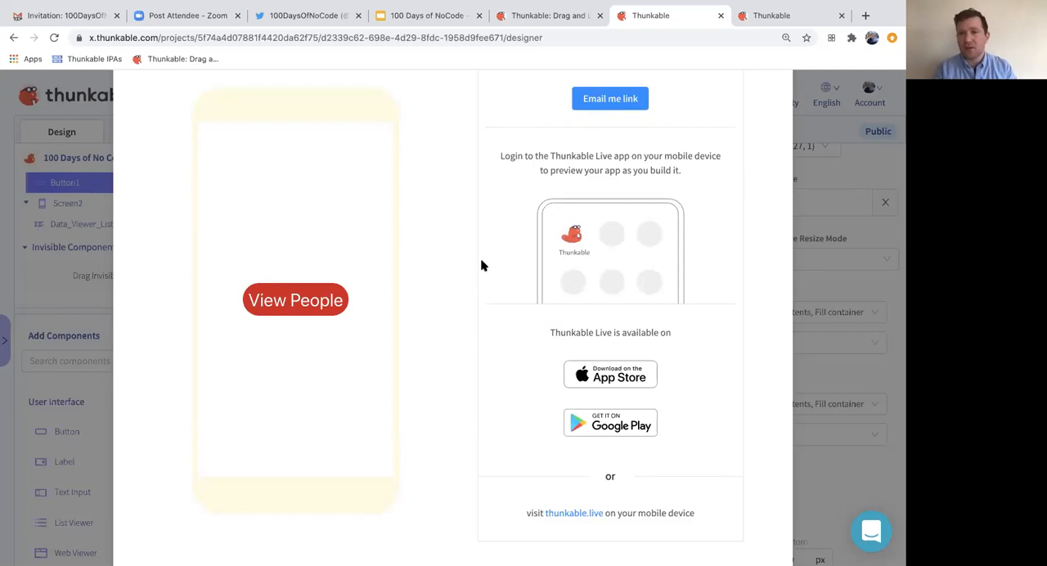
pyautogui.scroll(3, 507, 254)
pyautogui.click(773, 157)
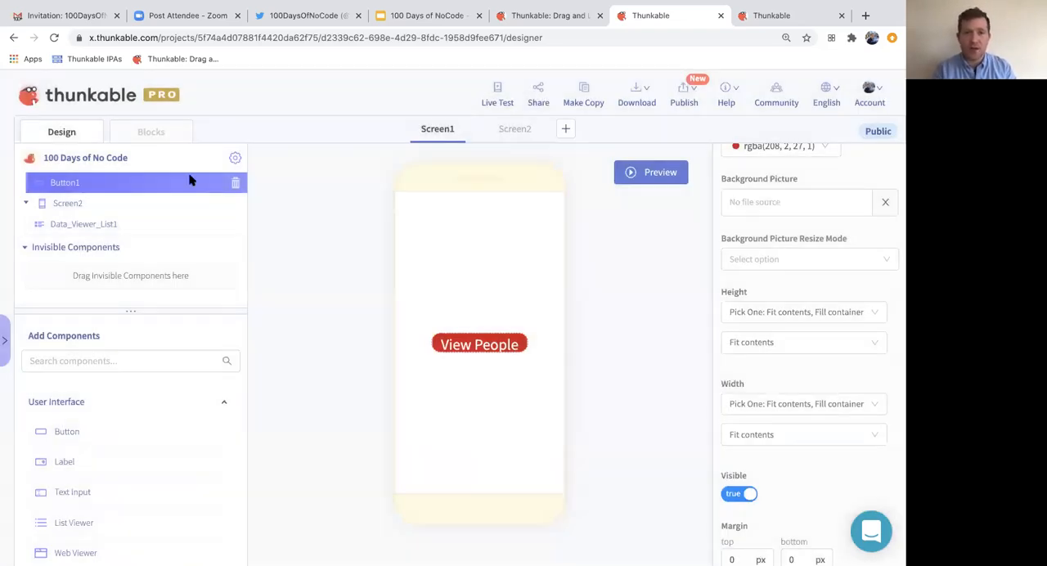
# - Go to Screen1's blocks and add a "when Button1 Click" event block to the workspace, enlarged and centered for readability
pyautogui.click(151, 132)
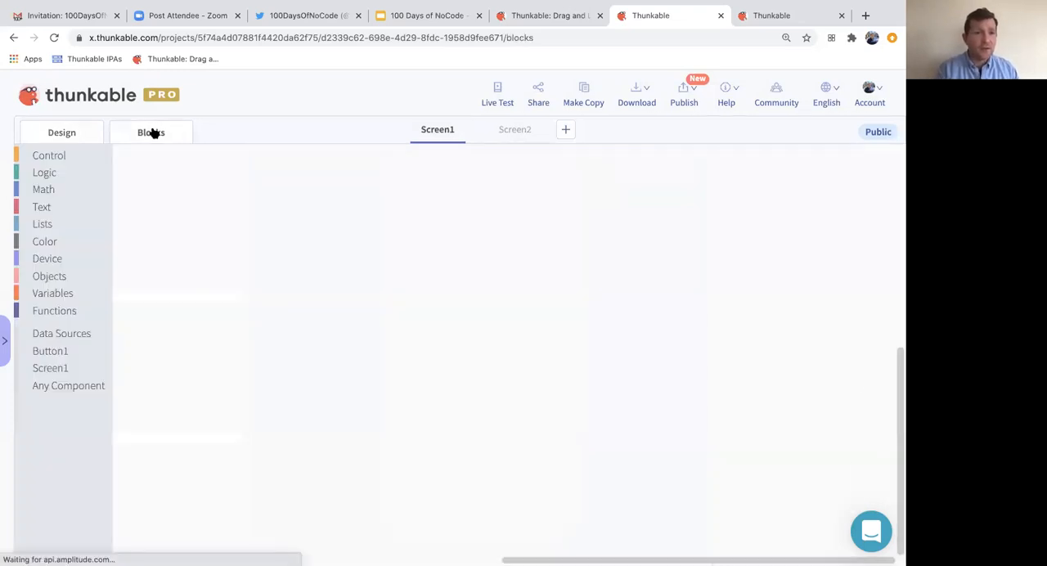
pyautogui.click(50, 351)
pyautogui.moveTo(185, 185); pyautogui.dragTo(247, 214)
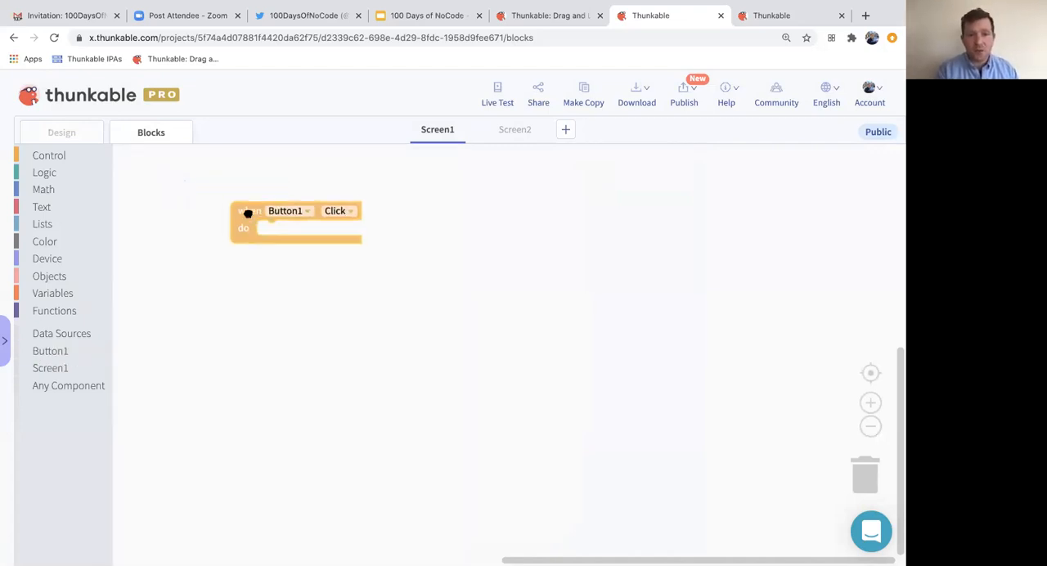
pyautogui.click(871, 403)
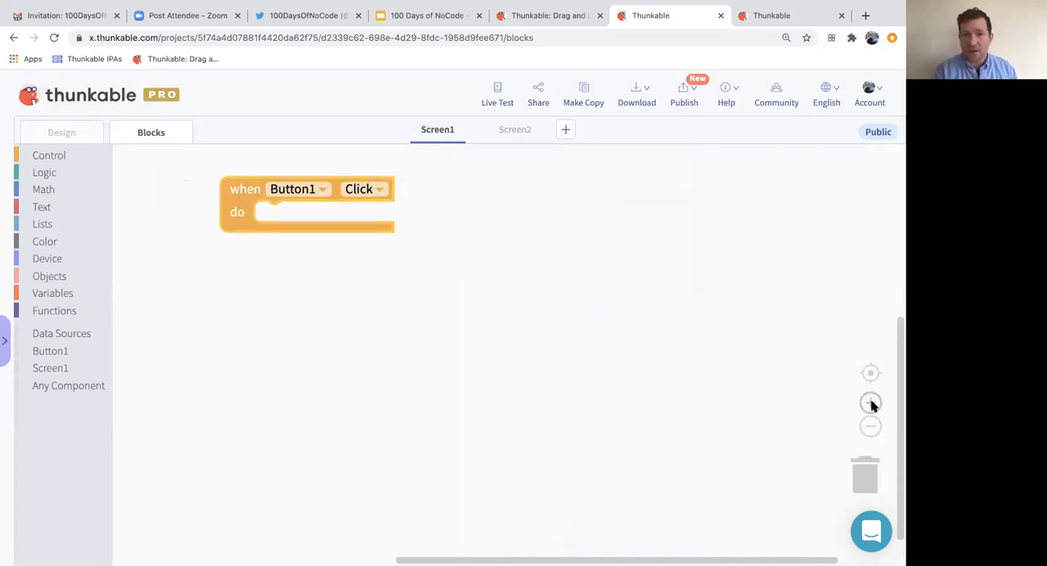
pyautogui.moveTo(523, 311); pyautogui.dragTo(563, 358)
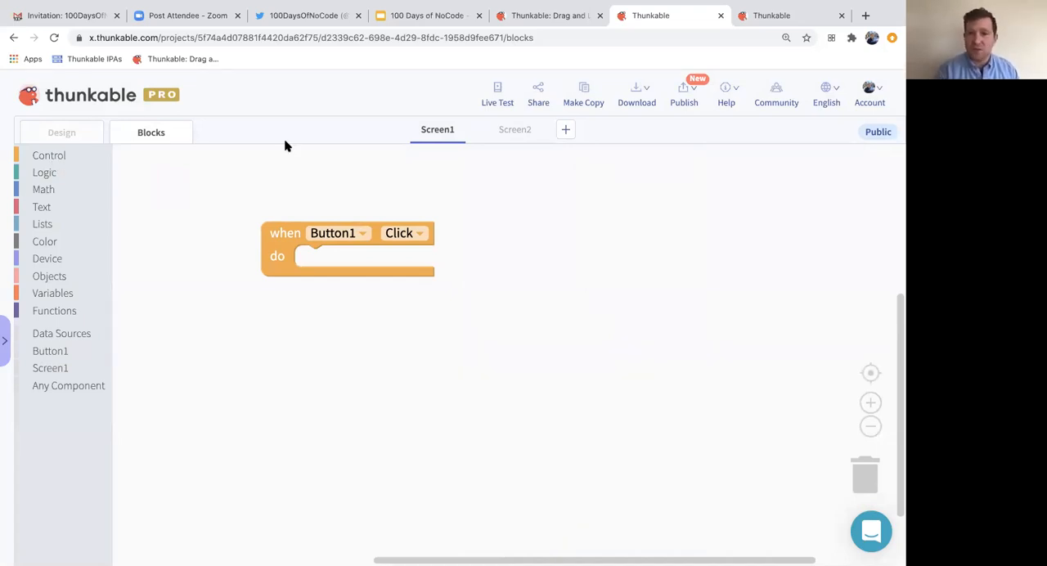
# - Place a navigate block inside the Button1 click event with Screen2 as its target, and dismiss the dialog for adding a screen
pyautogui.click(43, 157)
pyautogui.moveTo(166, 361); pyautogui.dragTo(341, 262)
pyautogui.click(423, 263)
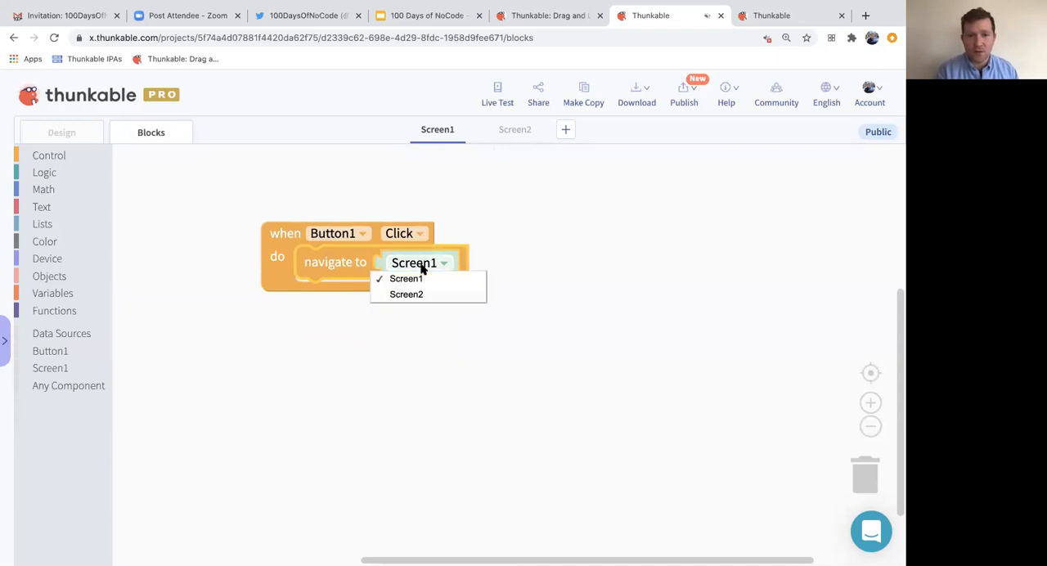
pyautogui.click(423, 292)
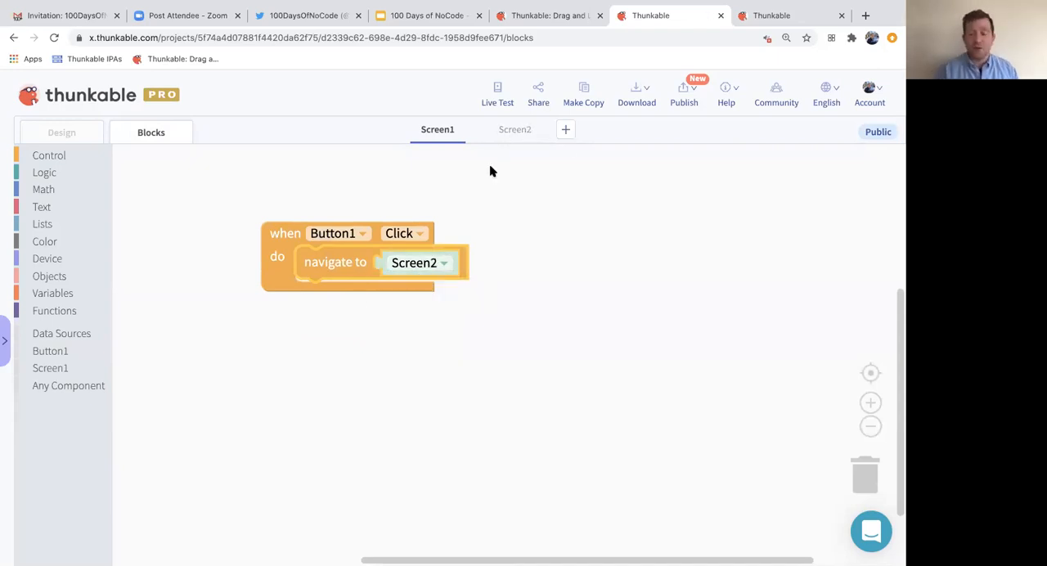
pyautogui.click(566, 133)
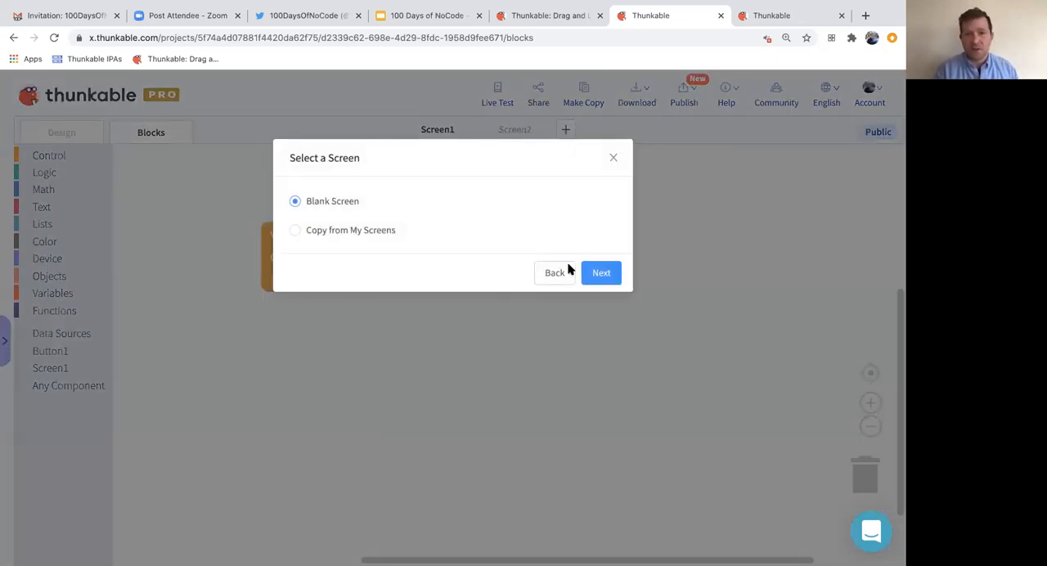
pyautogui.click(612, 158)
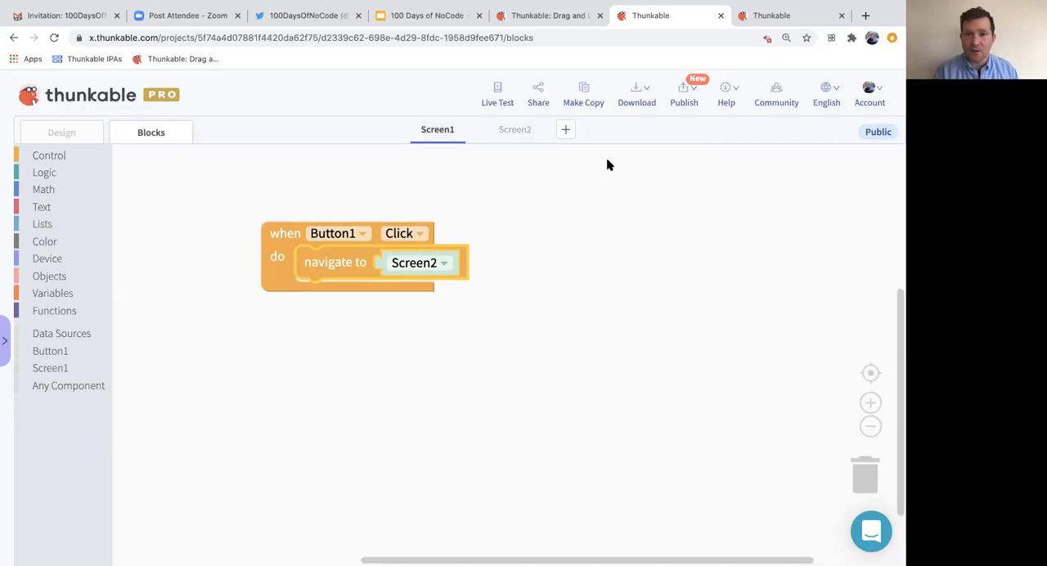
# - Live test the View People navigation and the Thunkable row's left-swipe Twitter link, and close the Twitter page and the preview
pyautogui.click(498, 95)
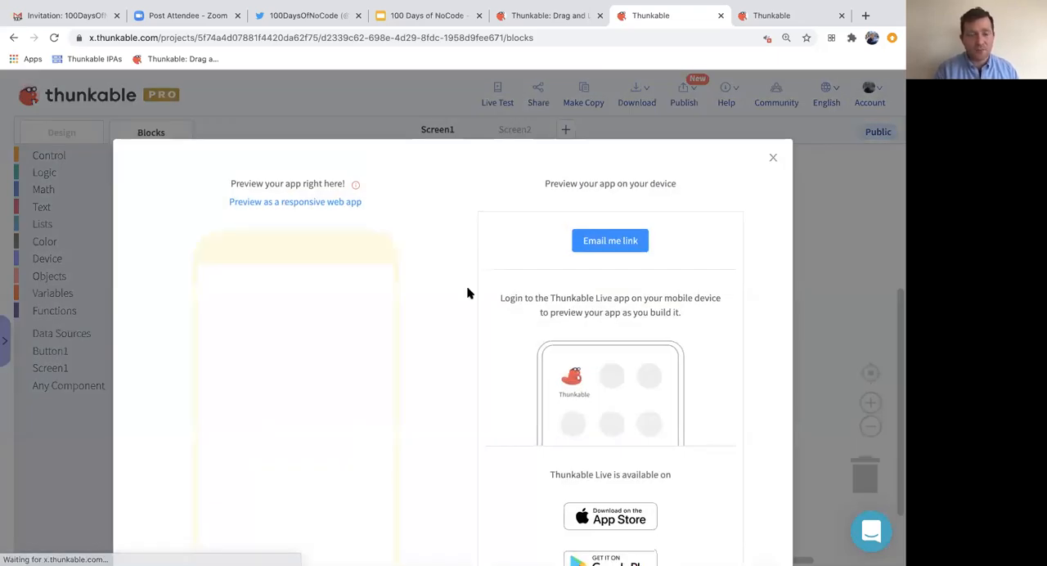
pyautogui.scroll(-2, 467, 292)
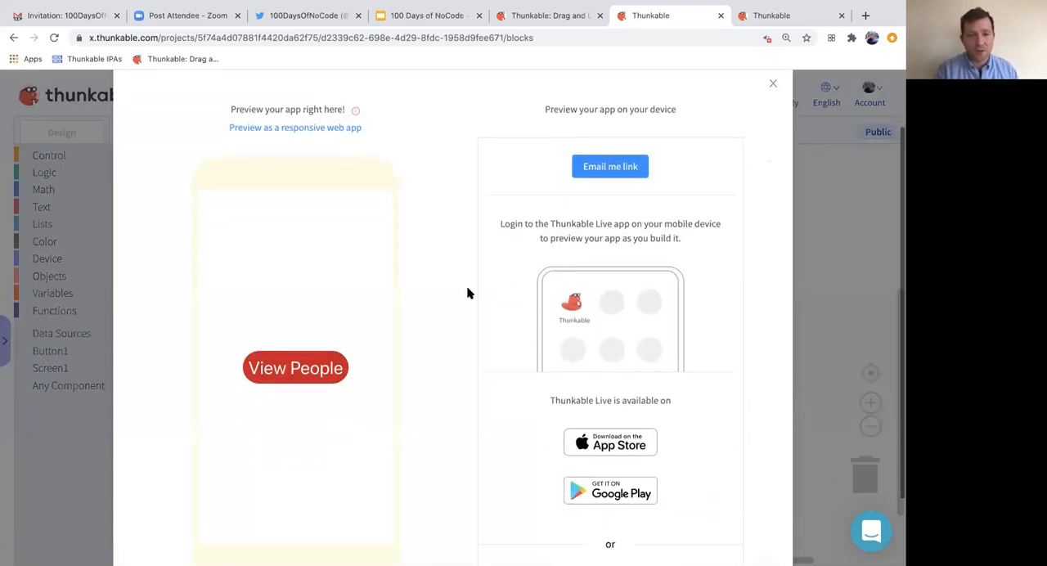
pyautogui.click(285, 354)
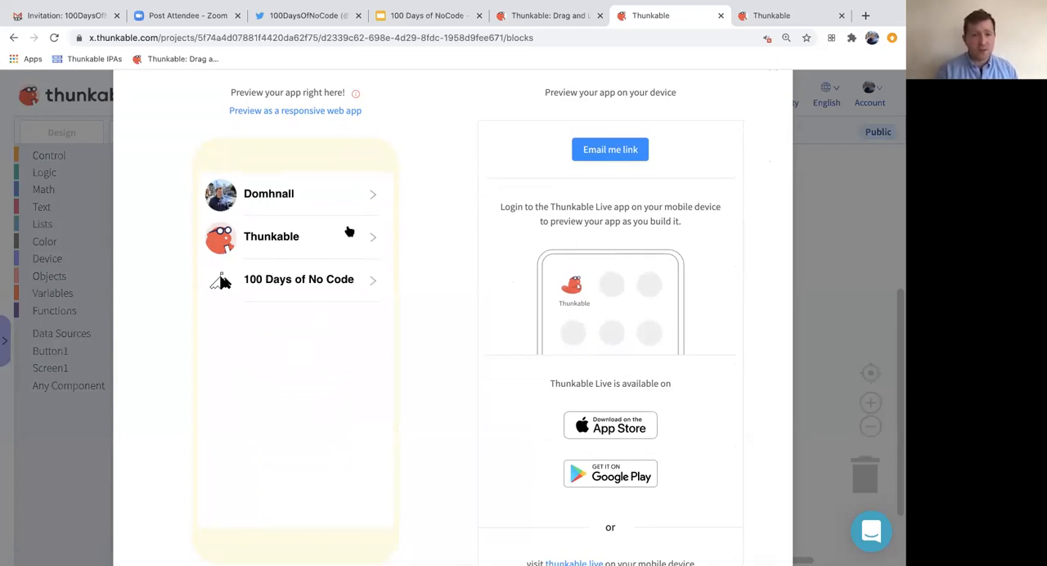
pyautogui.moveTo(346, 237); pyautogui.dragTo(263, 239)
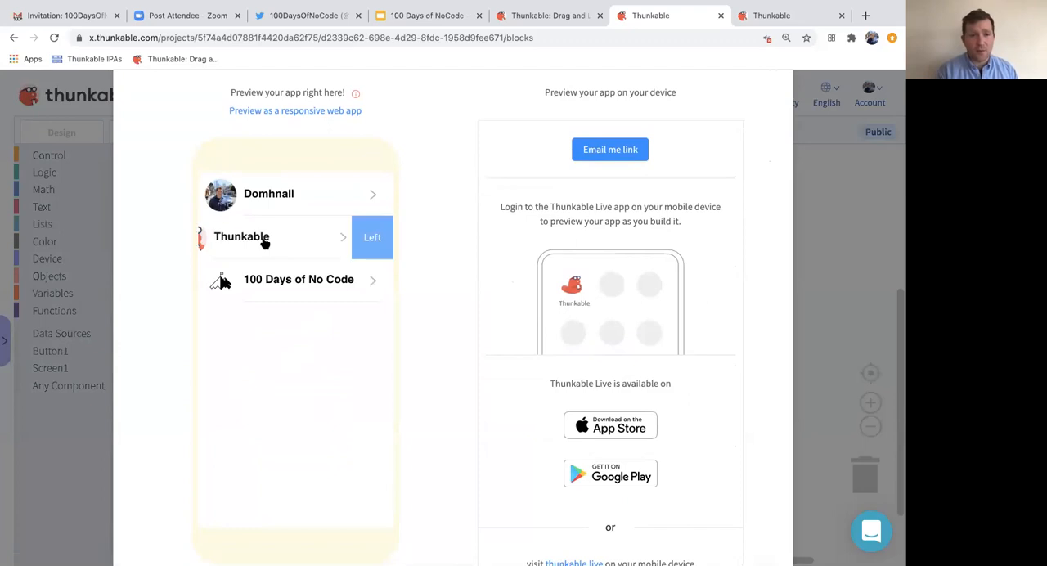
pyautogui.click(370, 237)
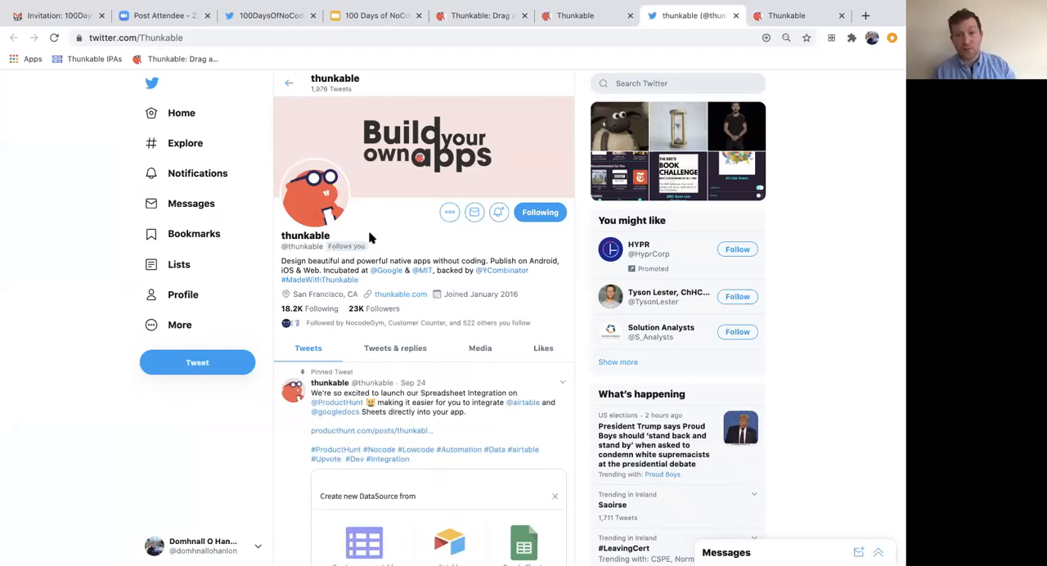
pyautogui.click(735, 15)
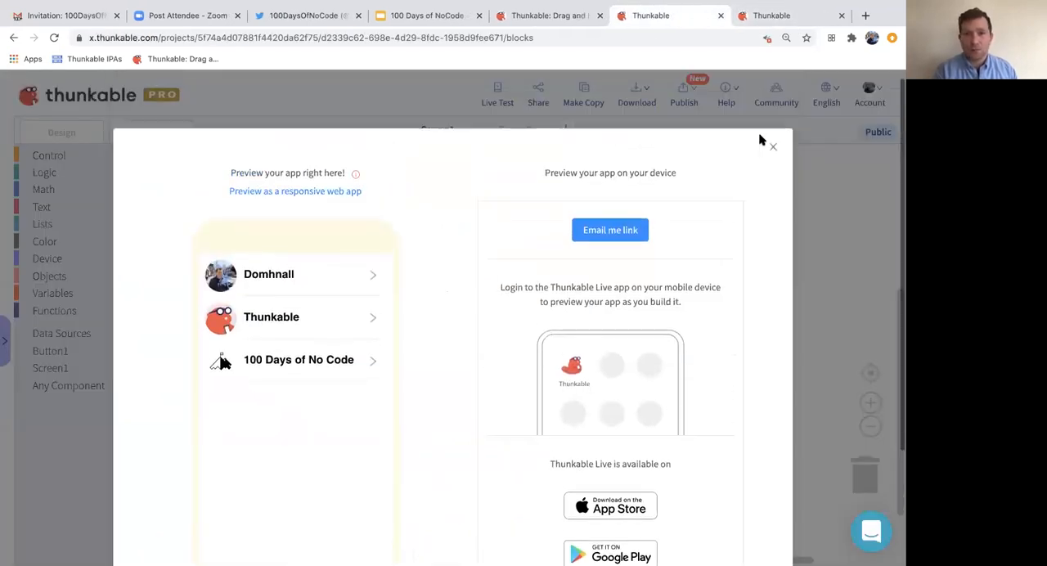
pyautogui.click(773, 159)
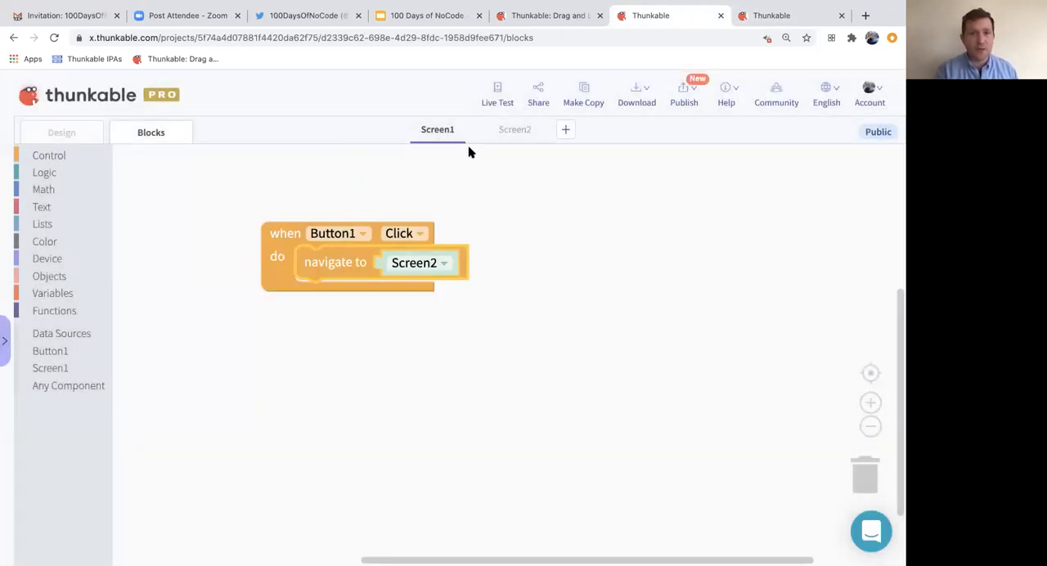
# - Look at Screen2's existing blocks, return to its design and delete the whole Screen2
pyautogui.click(511, 133)
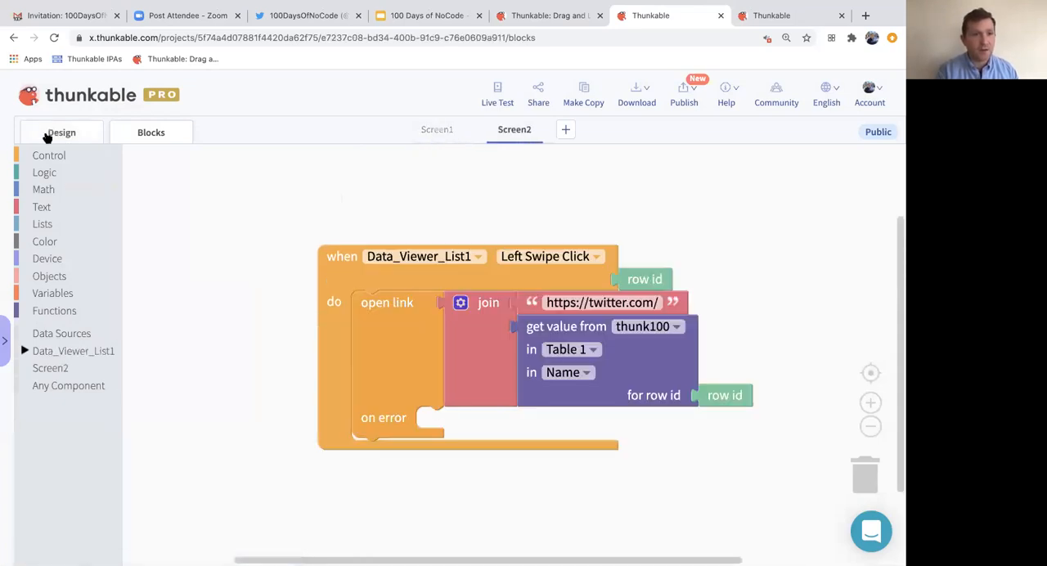
pyautogui.click(50, 135)
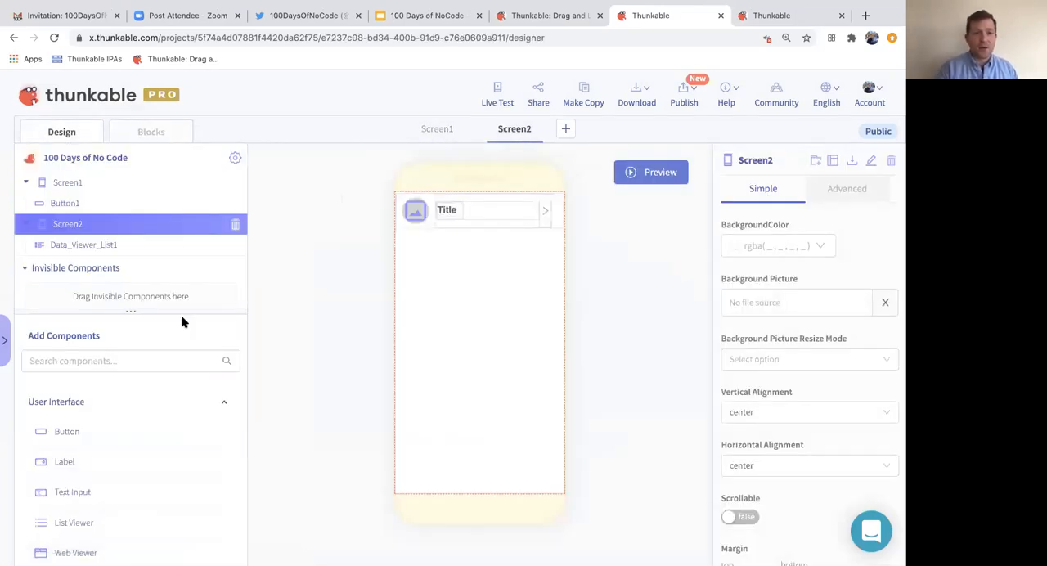
pyautogui.scroll(-2, 167, 241)
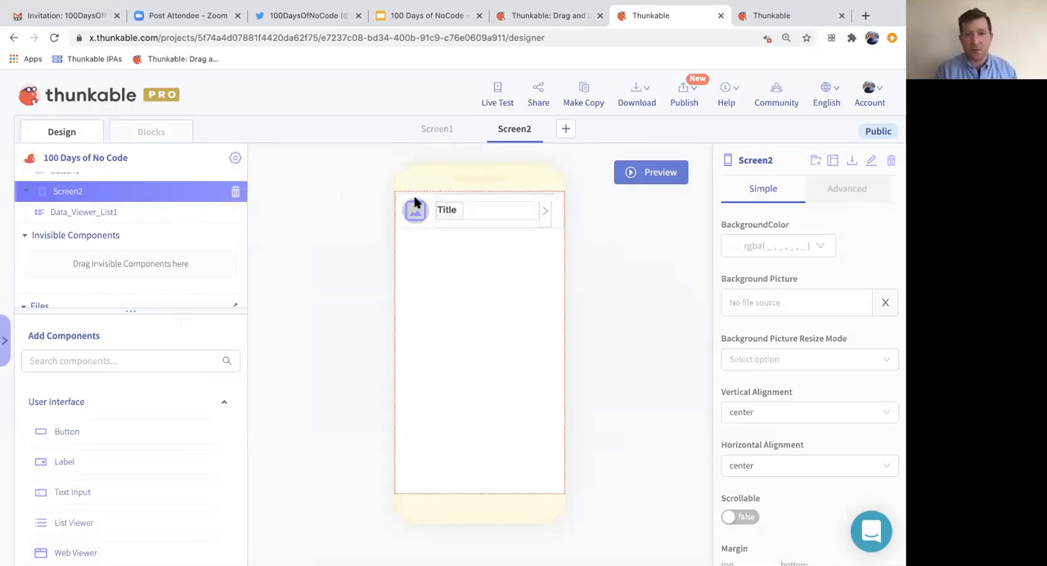
pyautogui.click(235, 193)
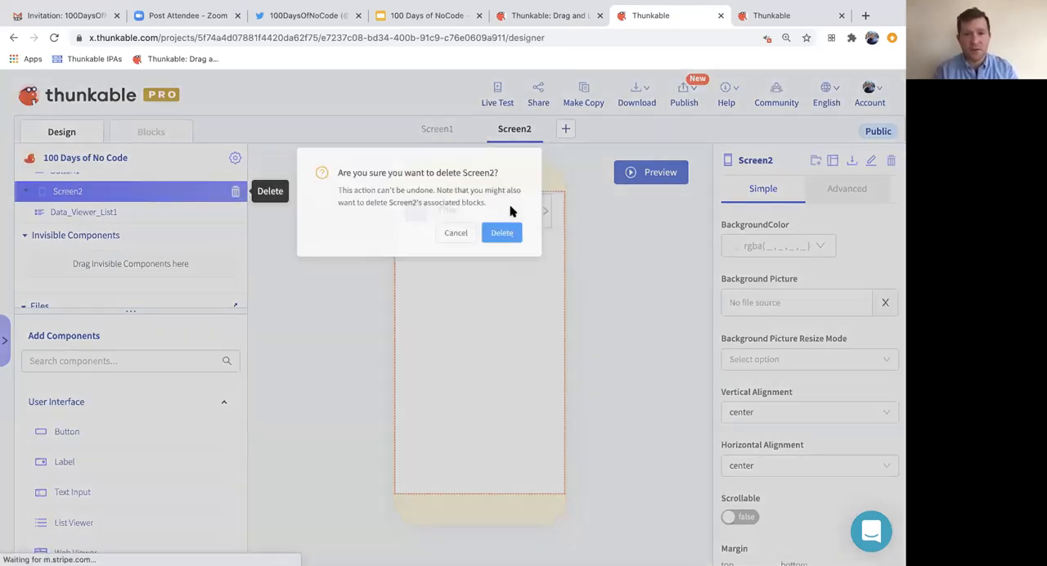
pyautogui.click(549, 240)
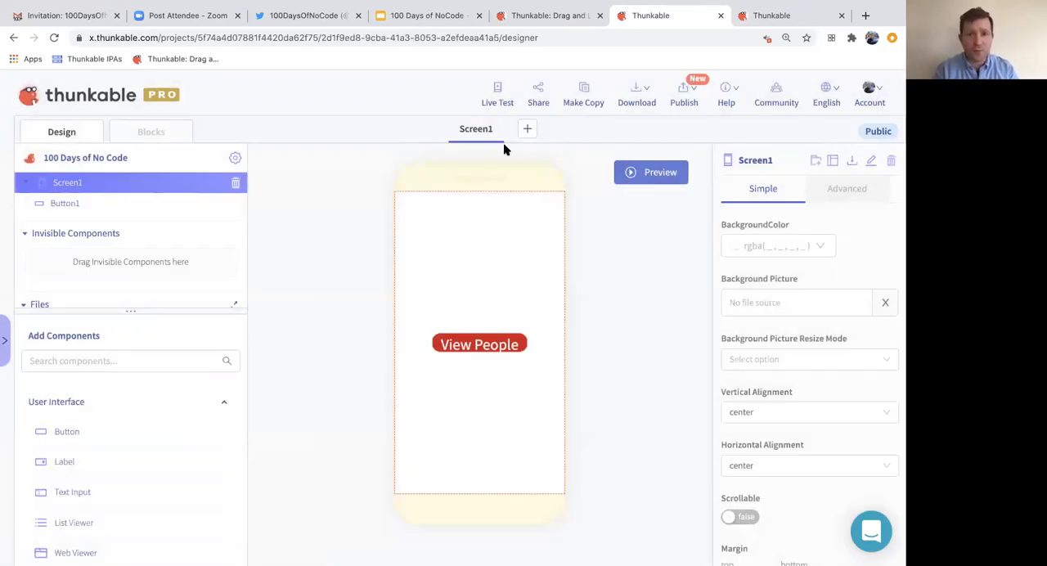
# - Create a new blank screen, search the components for "data" and add a Data Viewer List to the screen
pyautogui.click(525, 129)
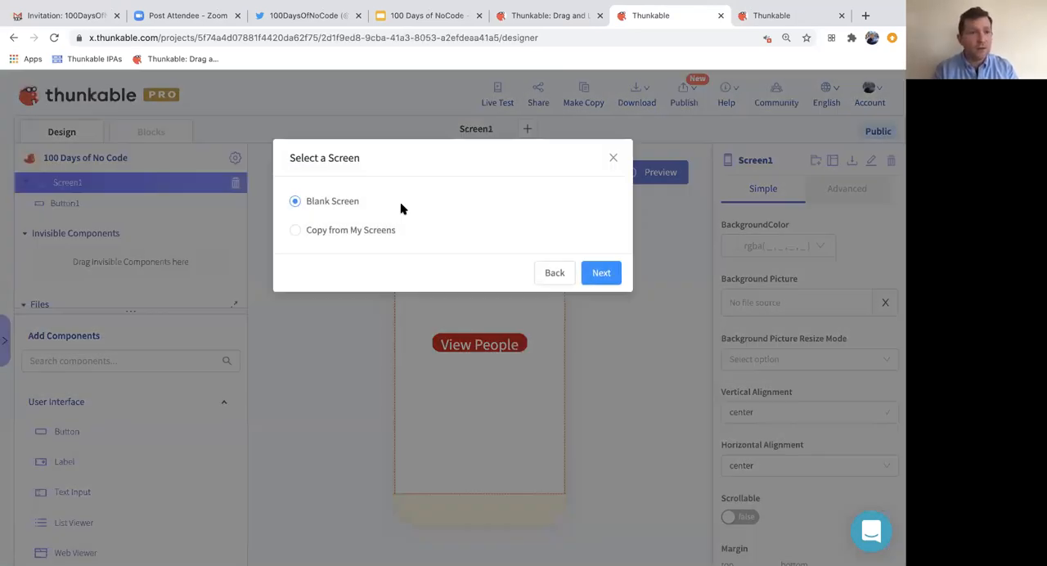
pyautogui.click(602, 272)
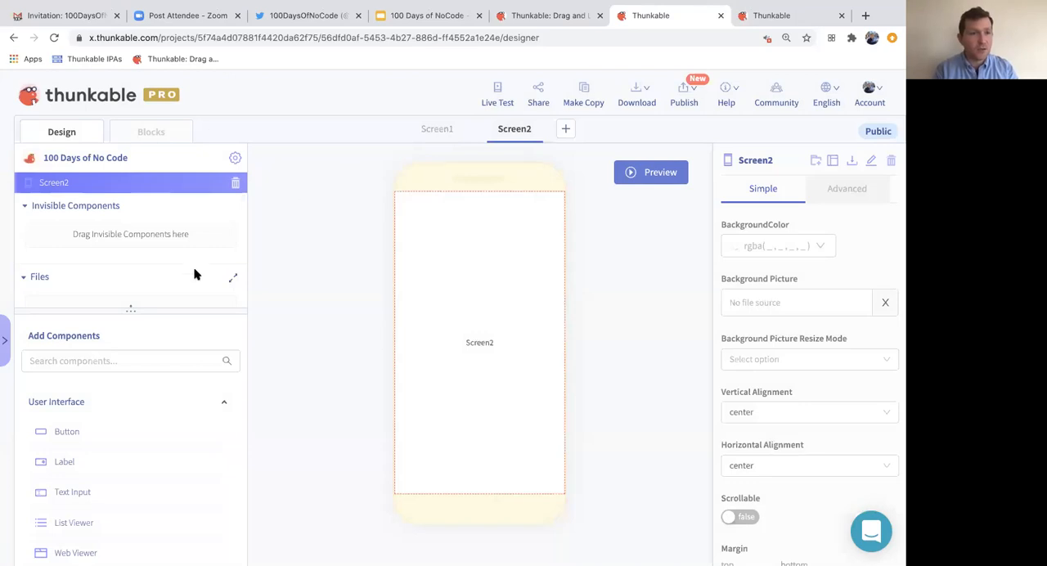
pyautogui.click(86, 361)
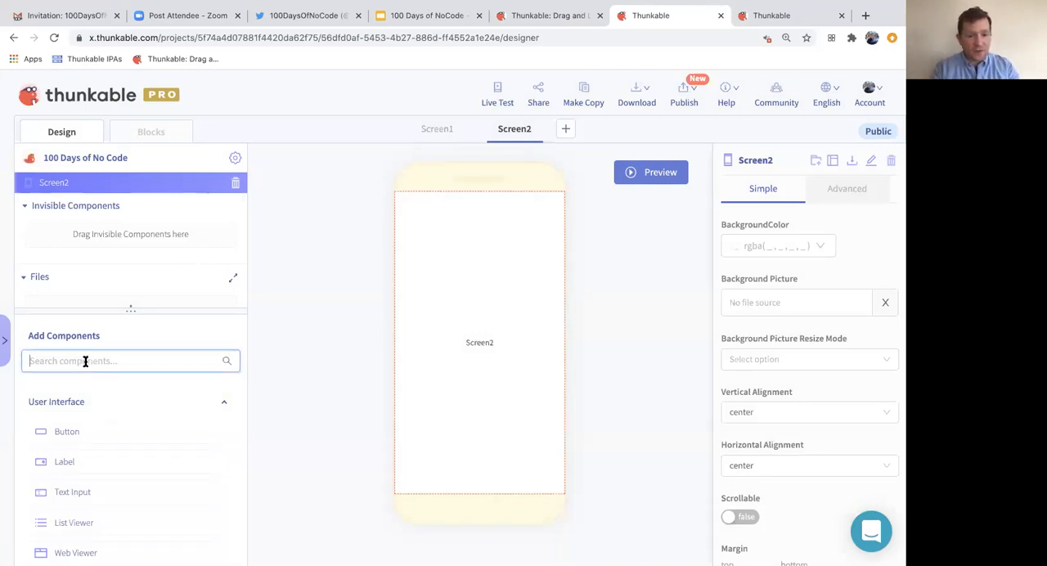
pyautogui.write('data')
pyautogui.moveTo(96, 433); pyautogui.dragTo(463, 285)
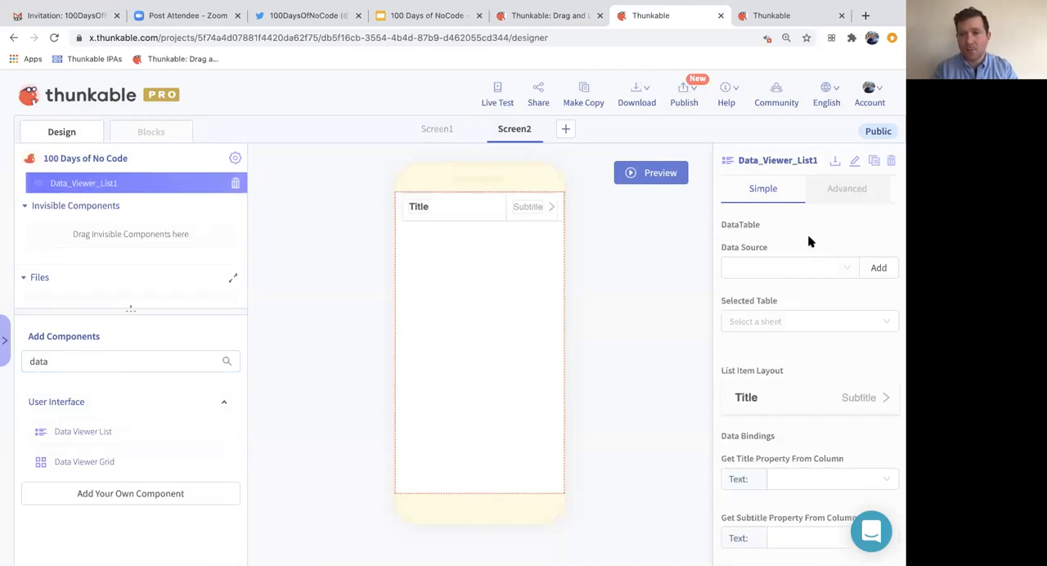
# - Look at the available data sources and the options for creating a new one, and close the dialog
pyautogui.click(772, 270)
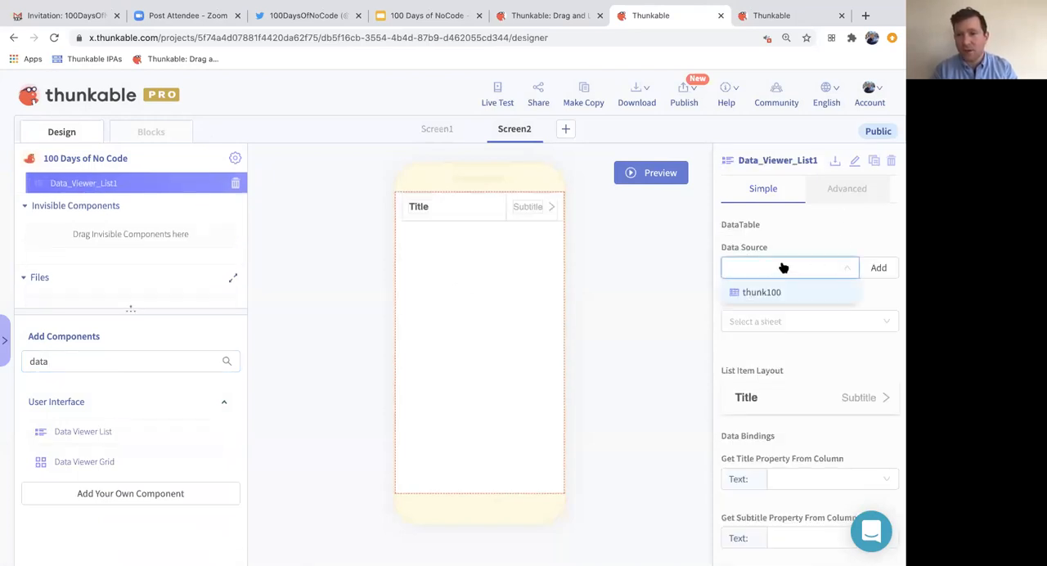
pyautogui.click(877, 270)
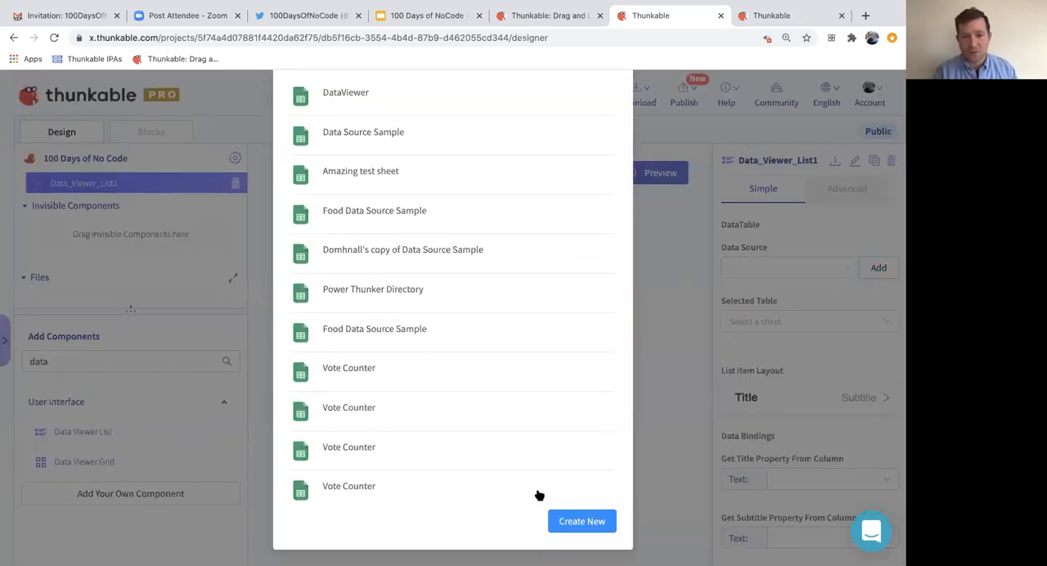
pyautogui.click(568, 525)
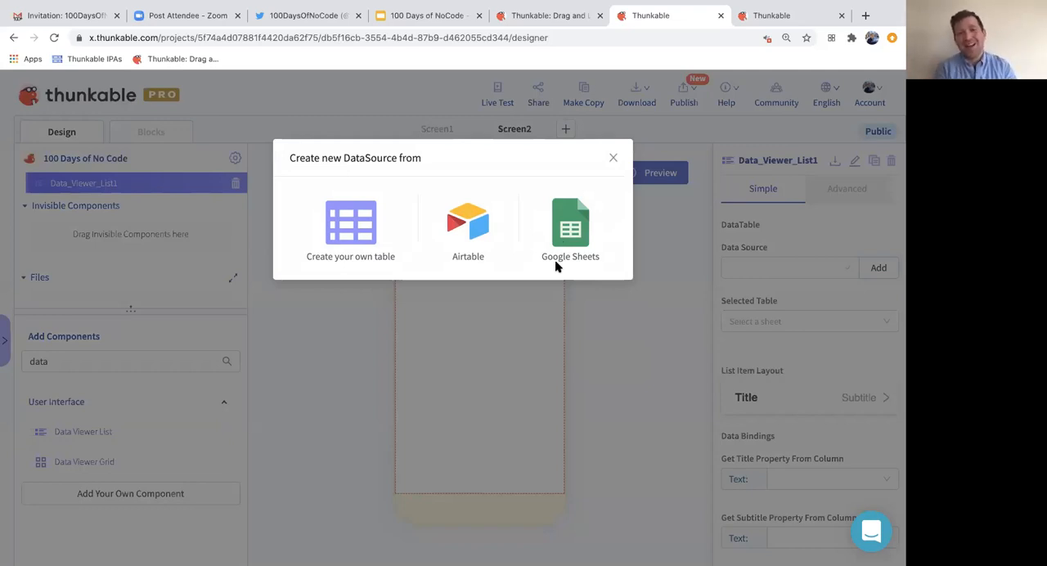
pyautogui.click(610, 161)
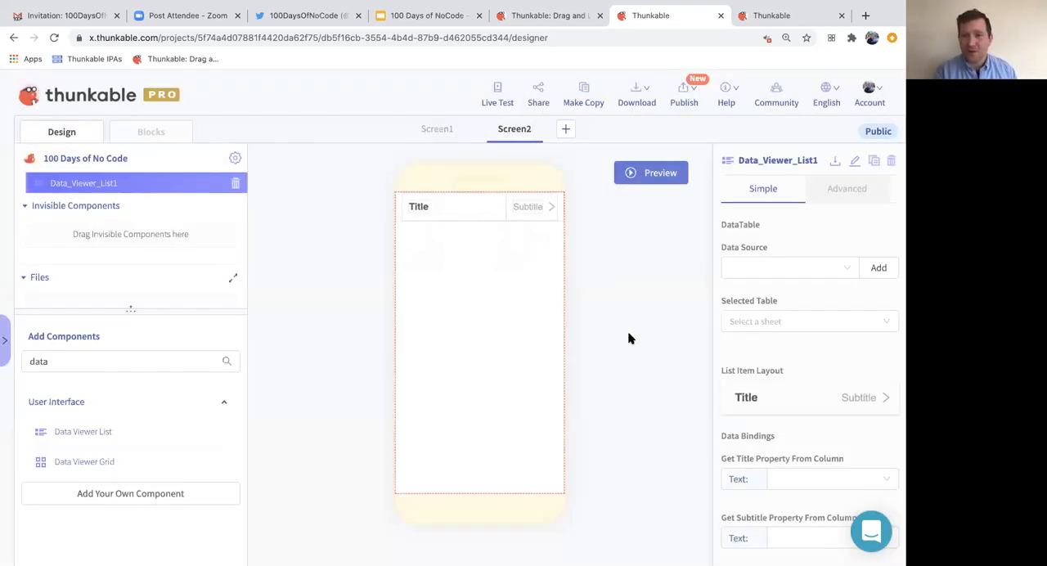
# - Set the Data Viewer List's data source to thunk100 with Table 1 and open its data for editing
pyautogui.click(785, 273)
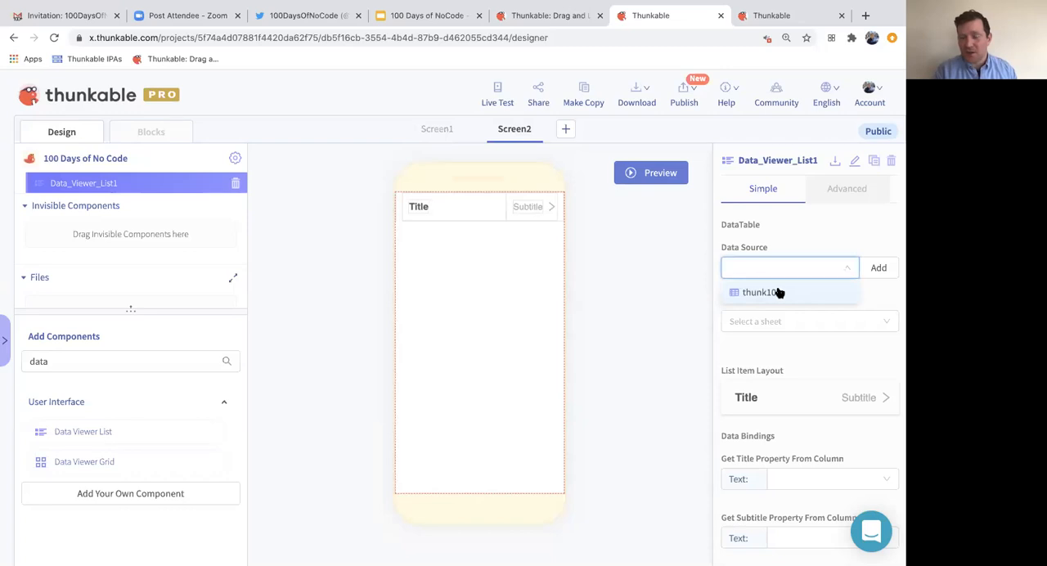
pyautogui.click(779, 292)
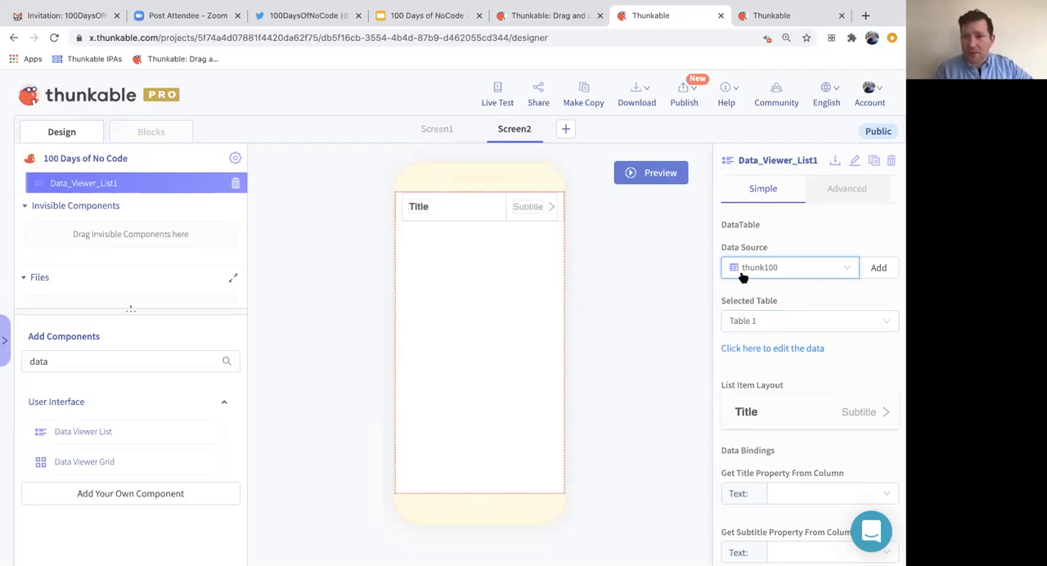
pyautogui.click(762, 349)
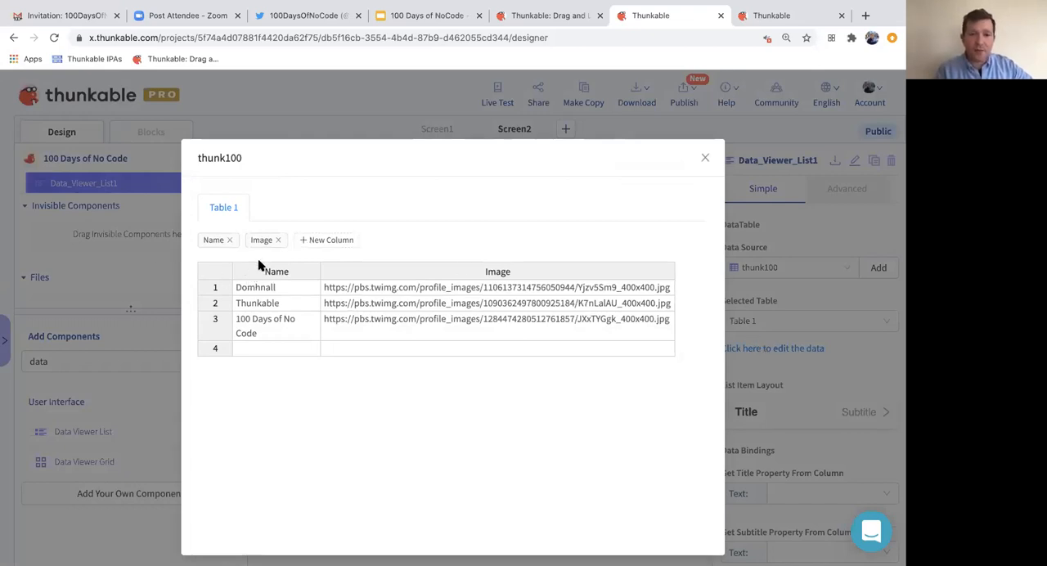
# - Add a new column to the thunk100 table and enter the person's first name in row 4's Name cell
pyautogui.click(213, 244)
pyautogui.doubleClick(214, 242)
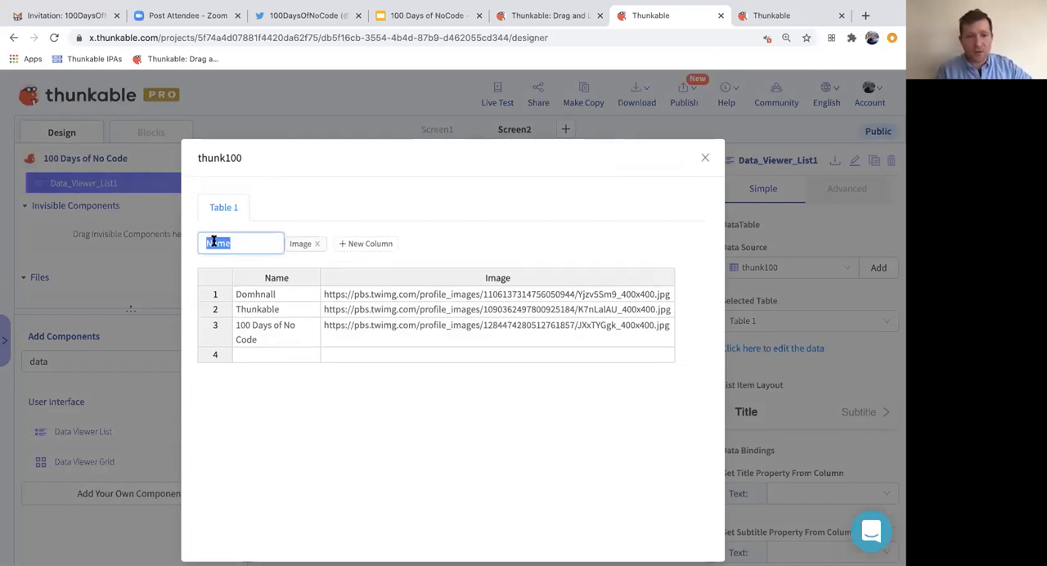
pyautogui.click(303, 245)
pyautogui.click(301, 244)
pyautogui.click(266, 244)
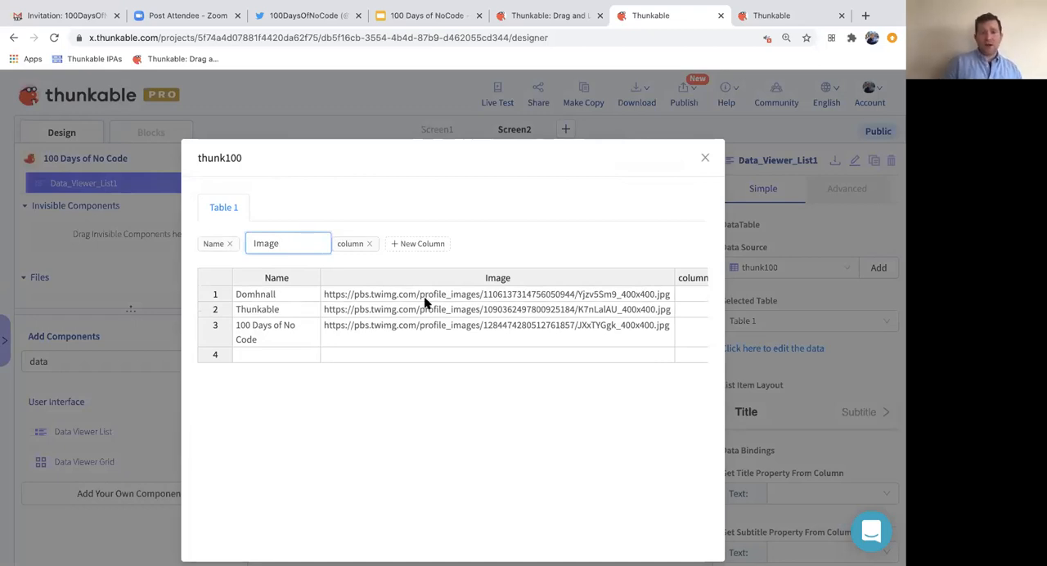
pyautogui.click(257, 355)
pyautogui.write('mac')
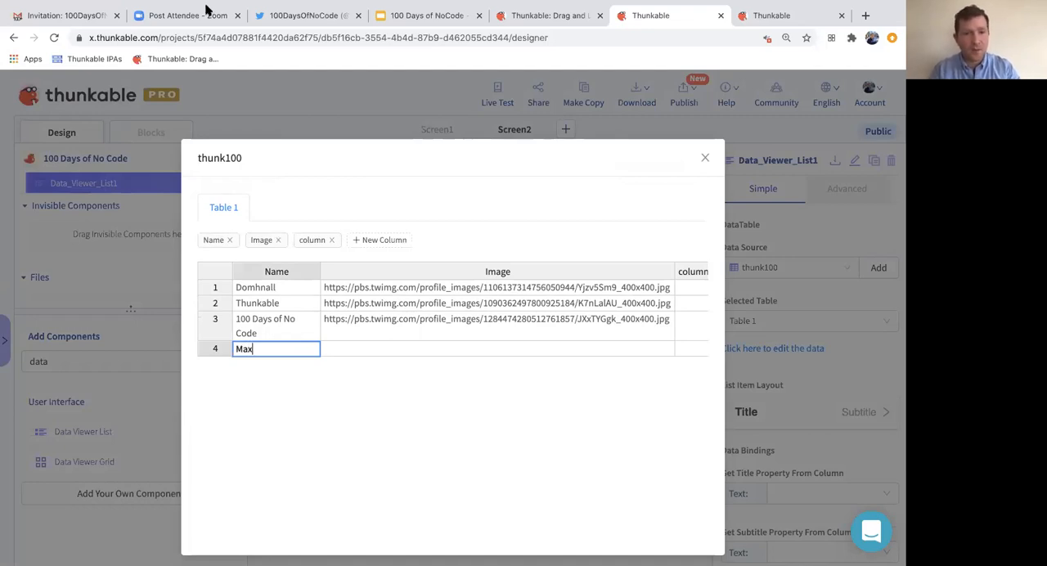
# - Switch to Twitter, open the founder's profile from the 100DaysOfNoCode page and copy the profile picture's image address
pyautogui.click(274, 16)
pyautogui.scroll(-3, 368, 259)
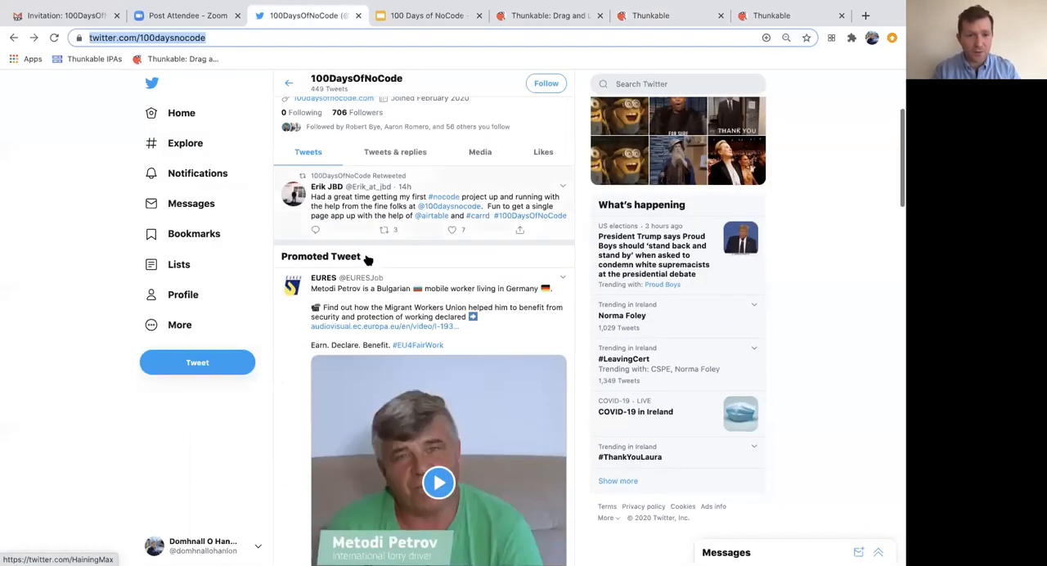
pyautogui.scroll(-10, 368, 259)
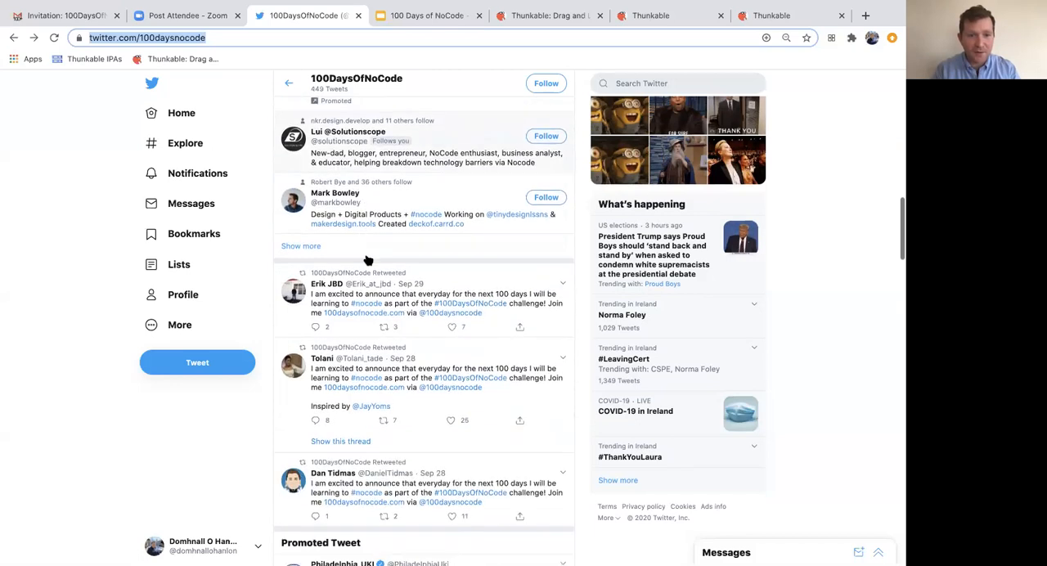
pyautogui.scroll(-2, 368, 259)
pyautogui.scroll(15, 368, 259)
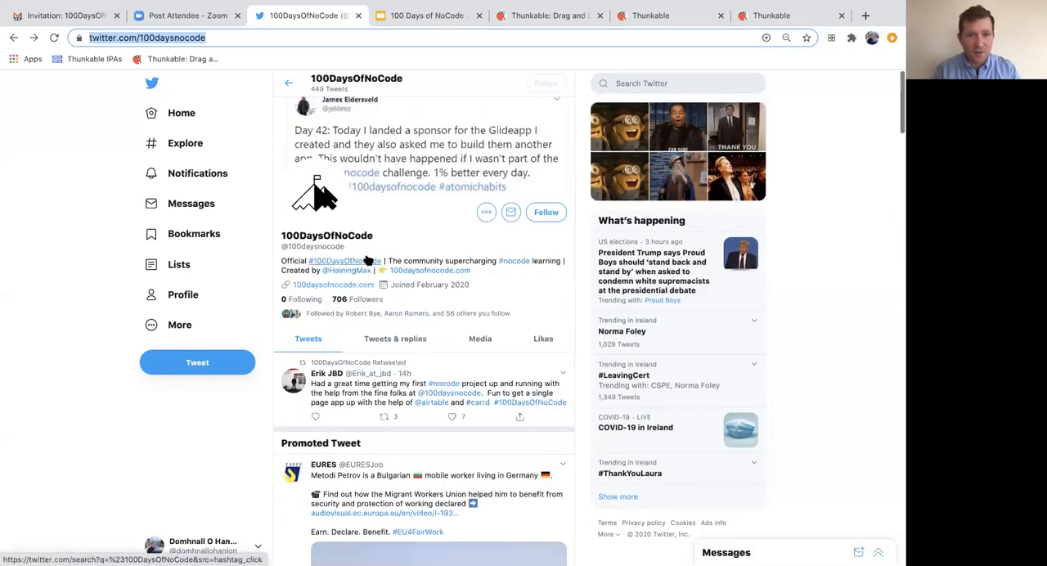
pyautogui.click(350, 271)
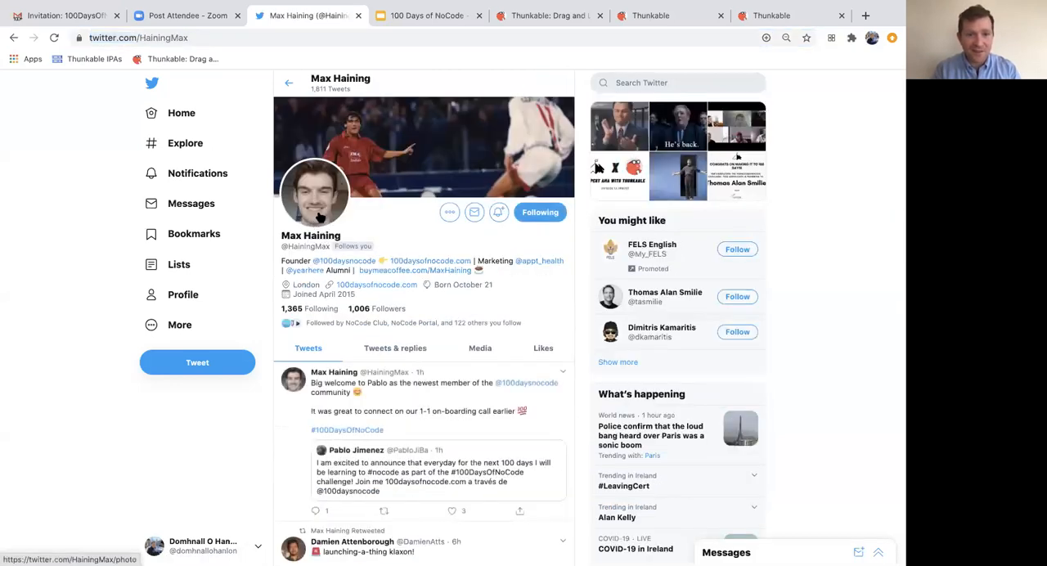
pyautogui.click(320, 214)
pyautogui.rightClick(442, 287)
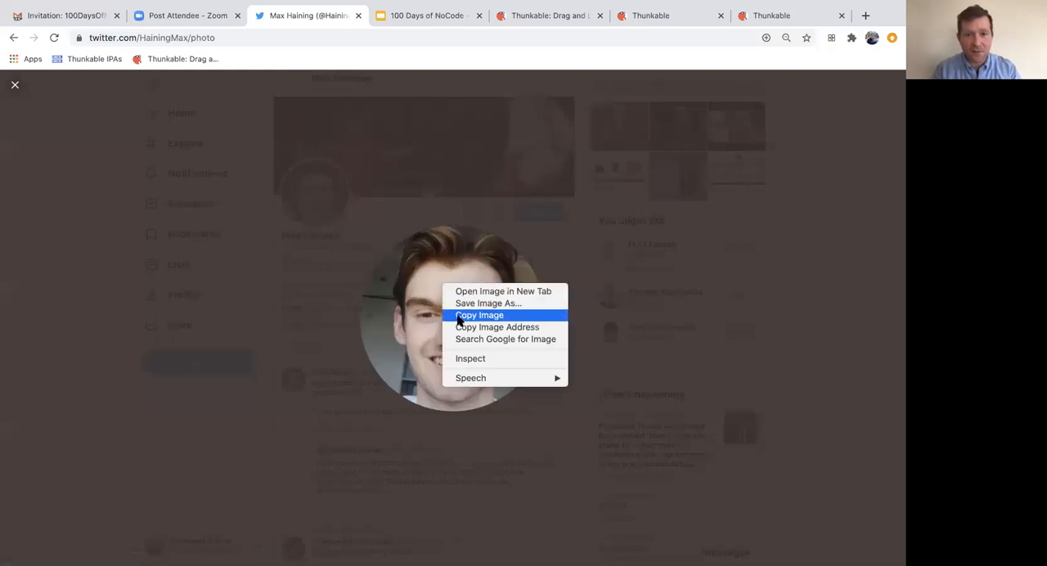
pyautogui.click(470, 328)
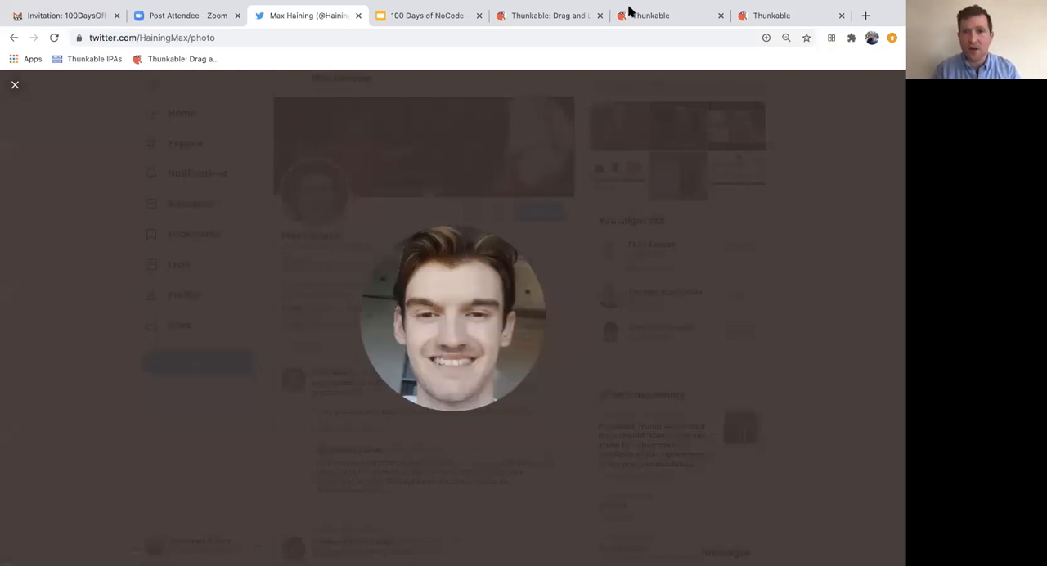
# - Switch back to Thunkable, paste the copied image address into row 4's Image cell and close the data table
pyautogui.click(694, 18)
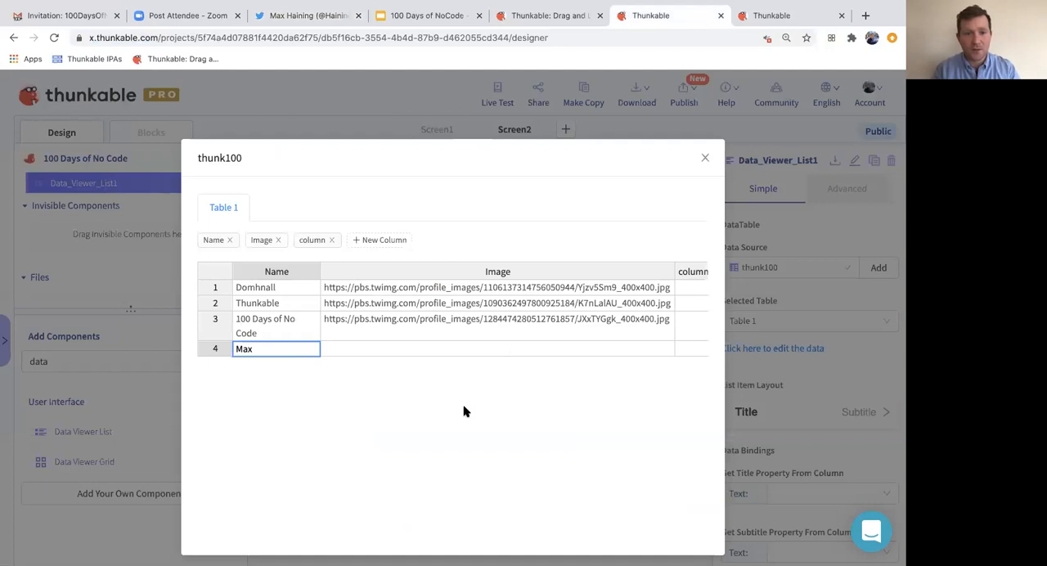
pyautogui.click(381, 348)
pyautogui.hotkey('ctrl', 'v')
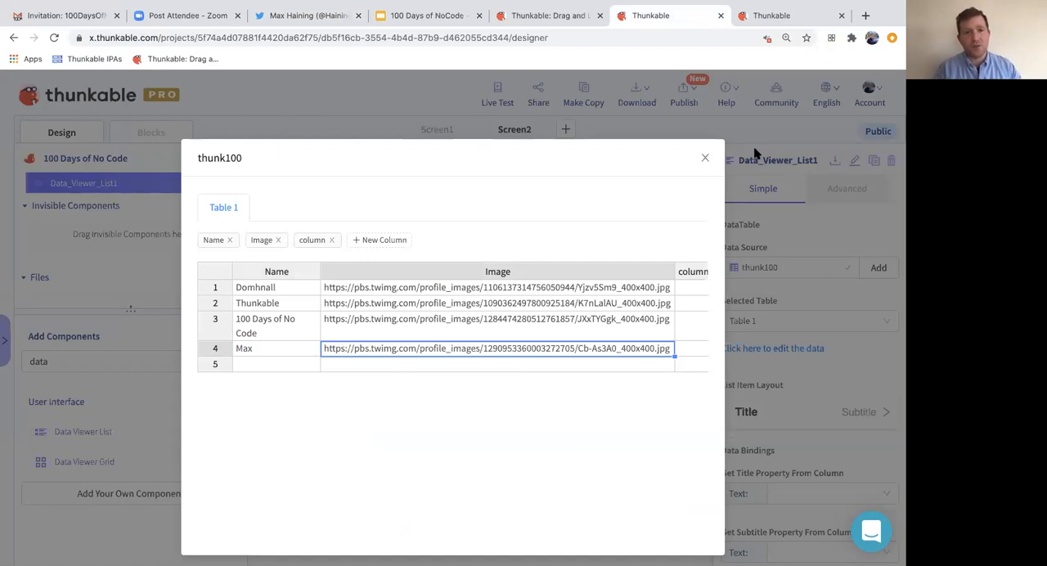
pyautogui.click(704, 159)
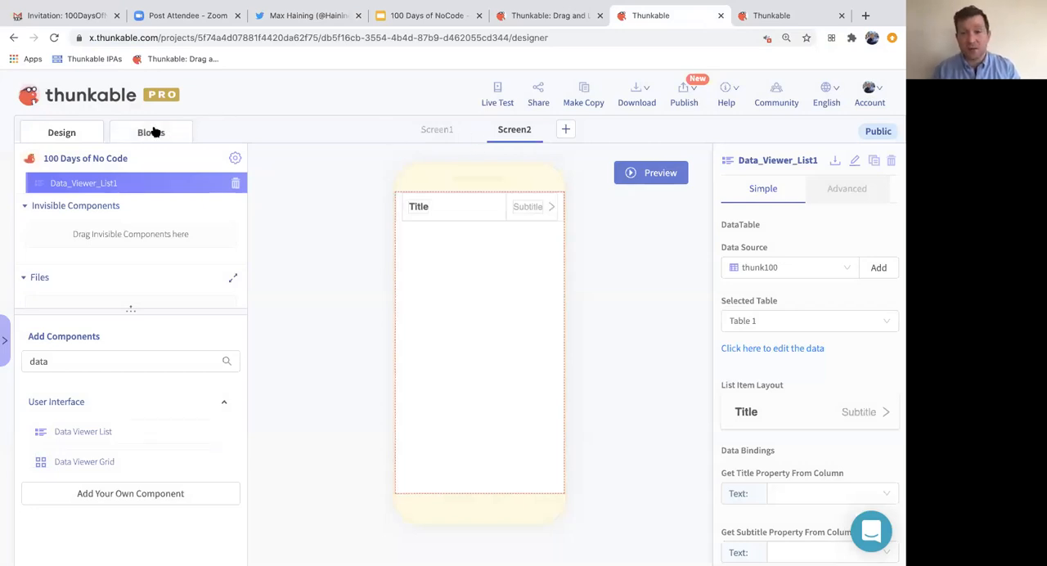
# - Live test Screen2's list before any columns are bound to it, and close the preview
pyautogui.click(494, 92)
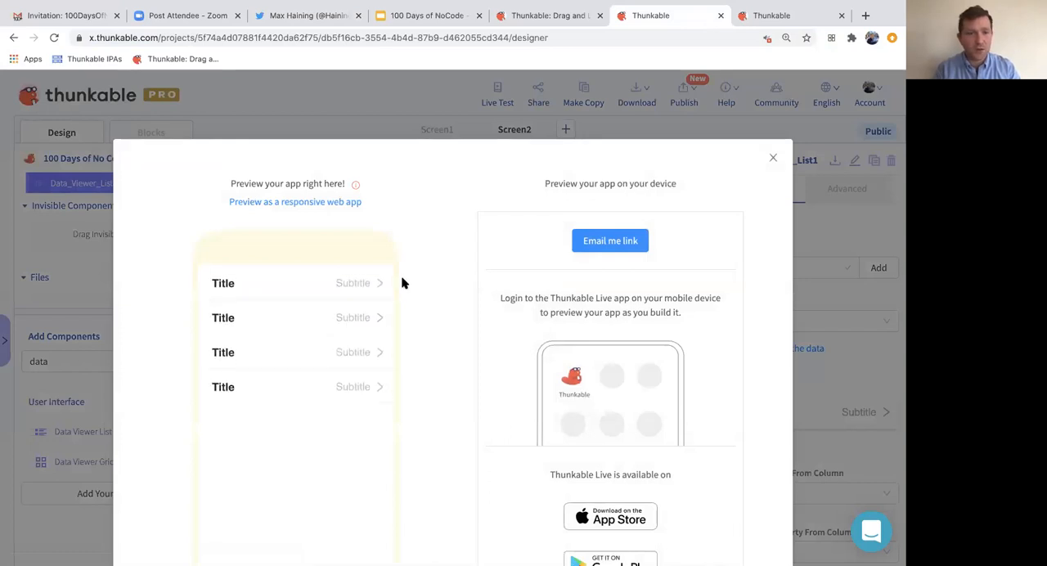
pyautogui.click(773, 157)
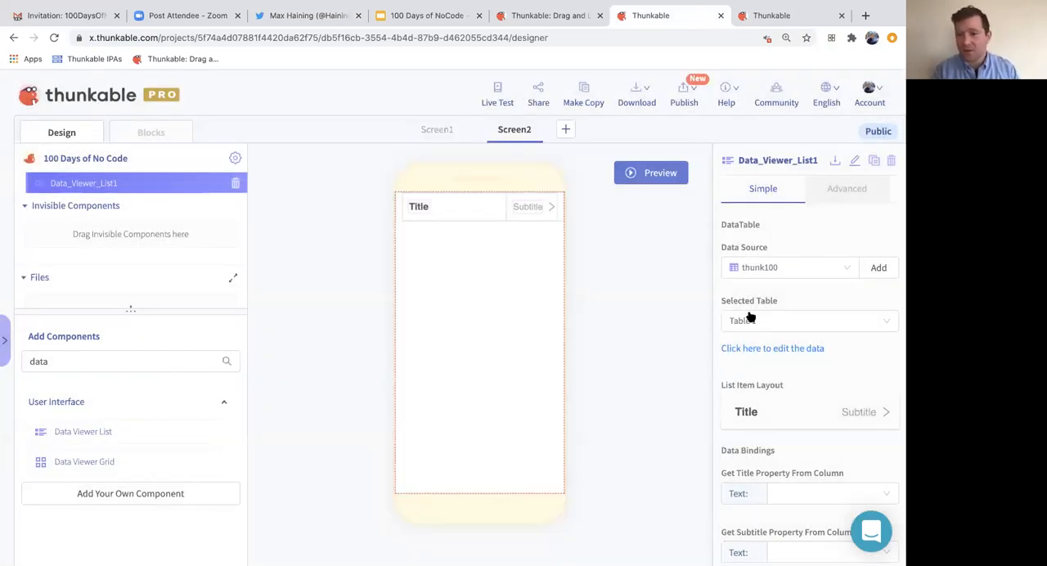
# - Change the list item layout to the row with a round image, a title and an arrow, without a subtitle
pyautogui.scroll(-3, 748, 314)
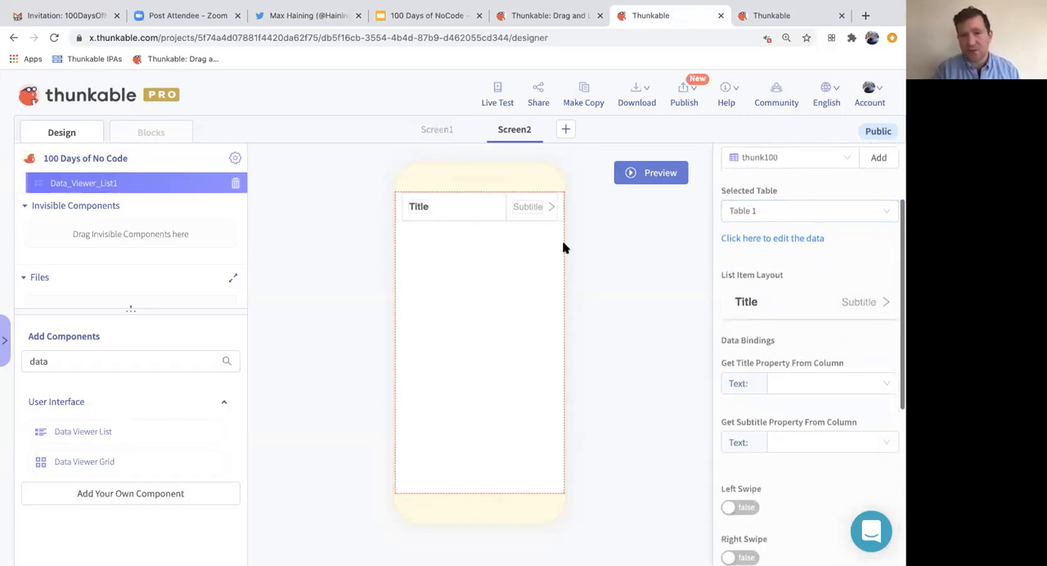
pyautogui.click(806, 311)
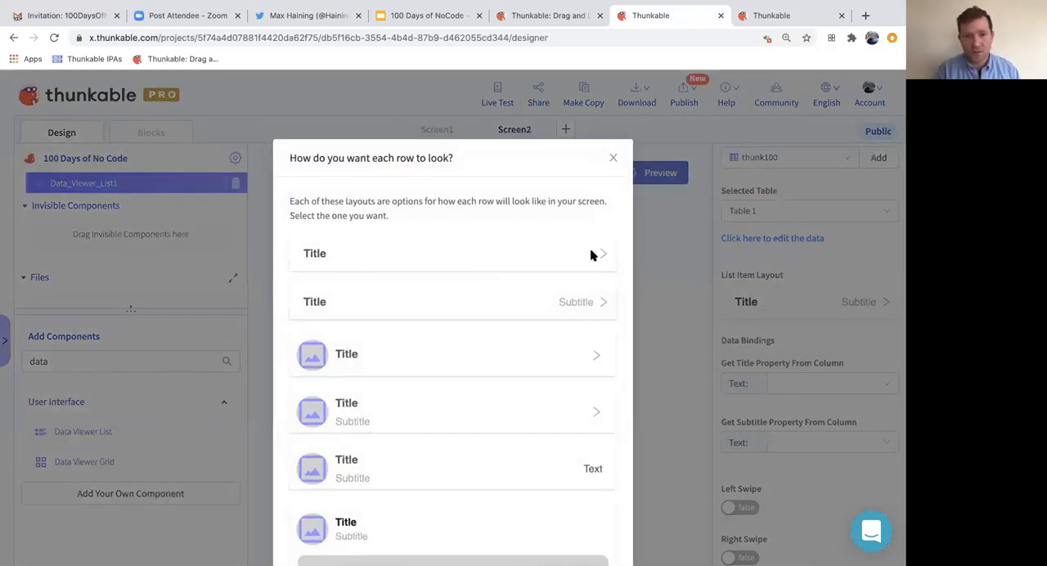
pyautogui.scroll(-2, 448, 228)
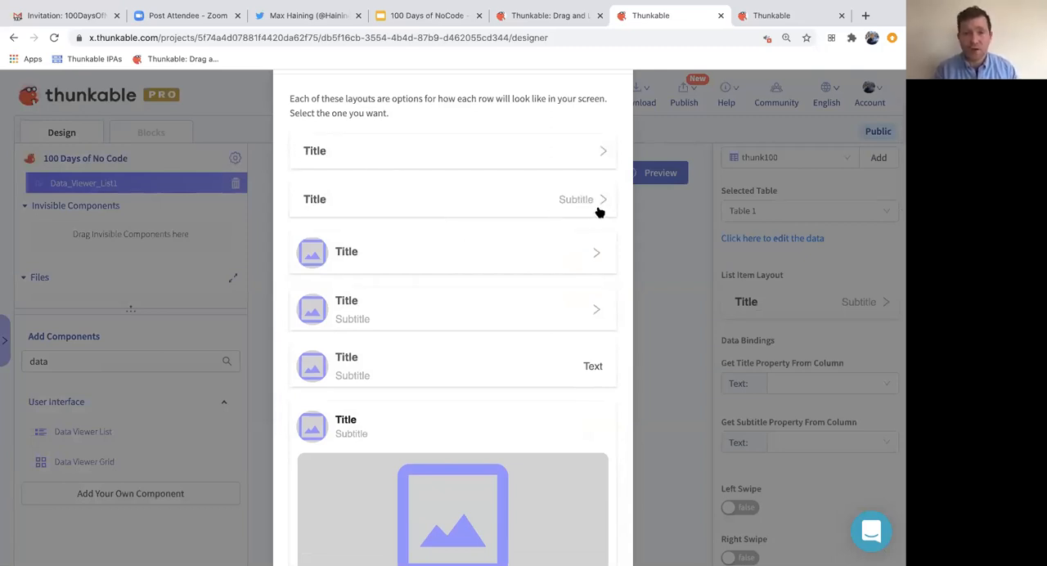
pyautogui.click(352, 259)
# - Bind the list's picture to the Image column and its title text to the Name column
pyautogui.click(846, 393)
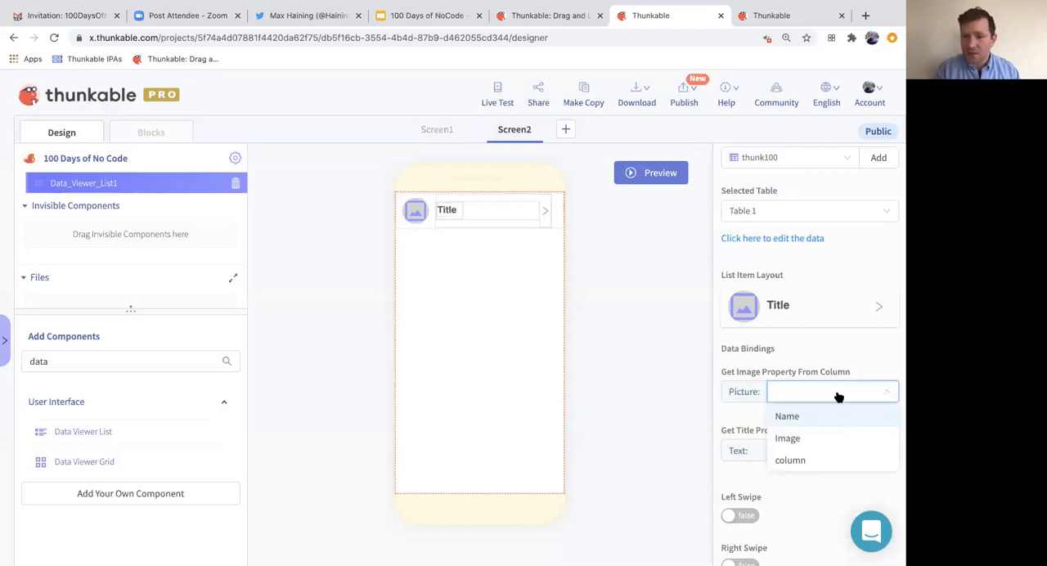
pyautogui.click(793, 441)
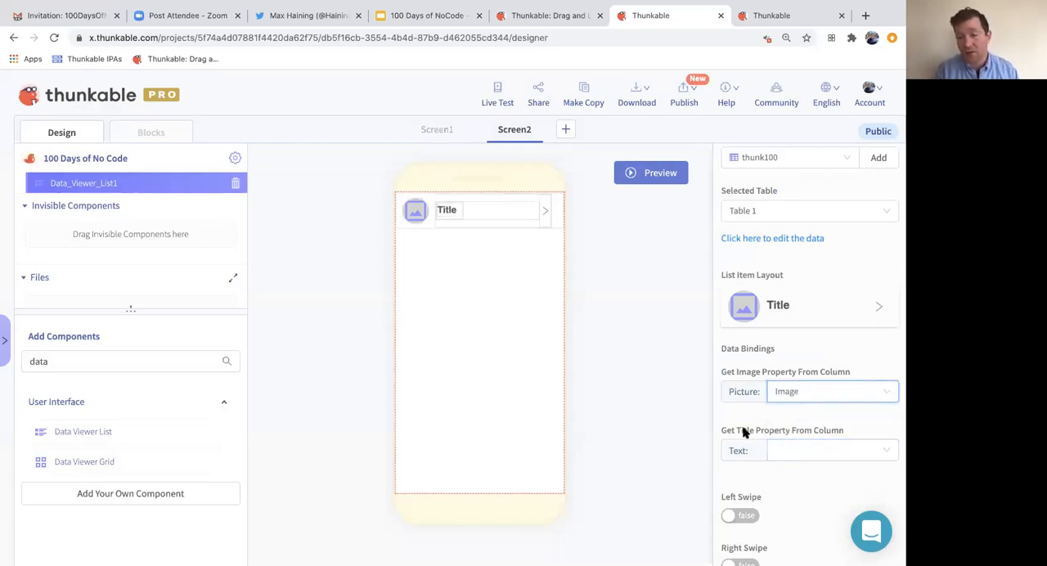
pyautogui.click(783, 450)
pyautogui.click(785, 476)
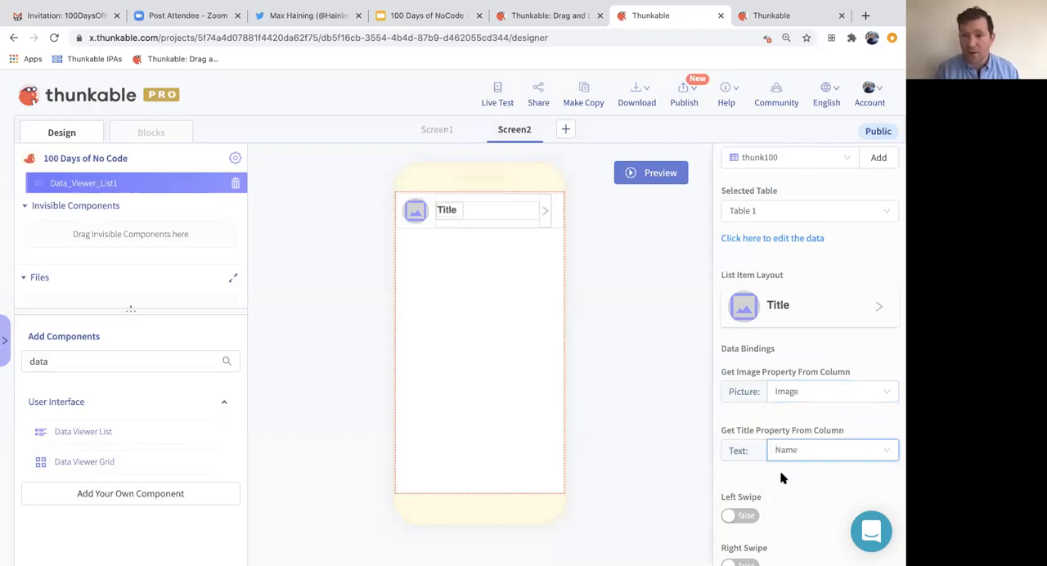
# - Live test the list with its bound pictures and names, and close the preview
pyautogui.click(498, 90)
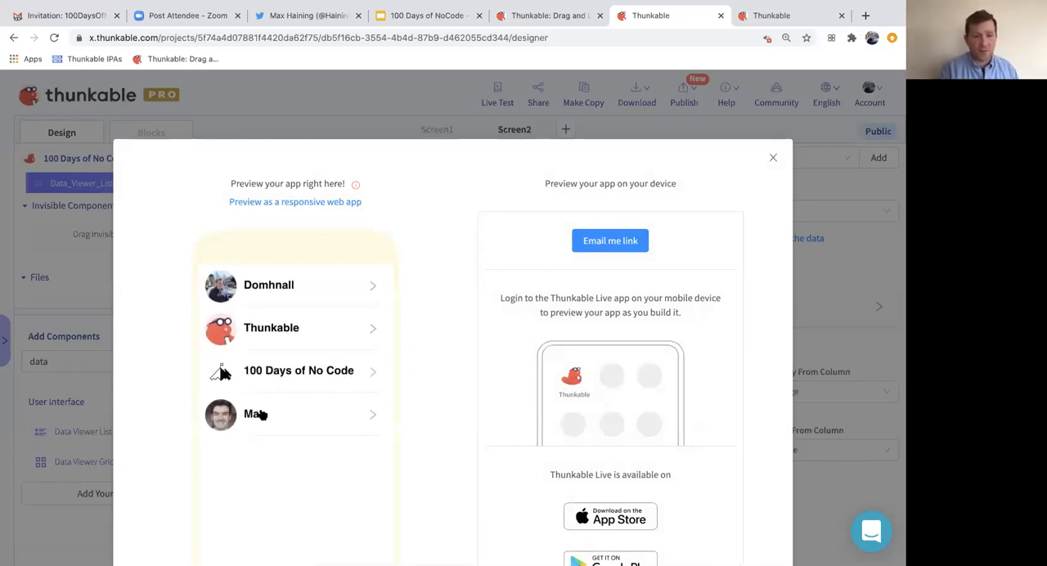
pyautogui.scroll(-2, 430, 360)
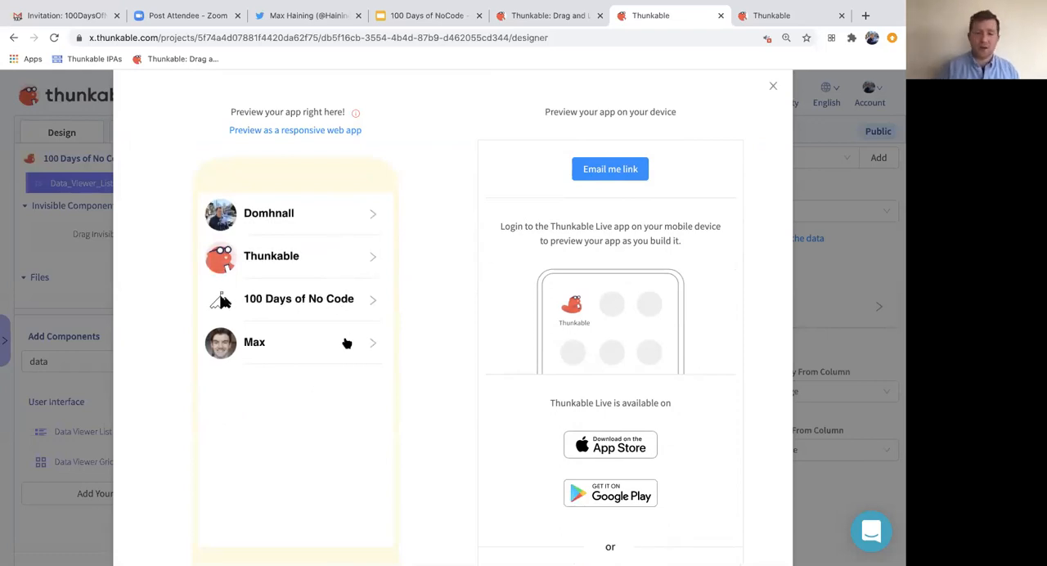
pyautogui.click(774, 86)
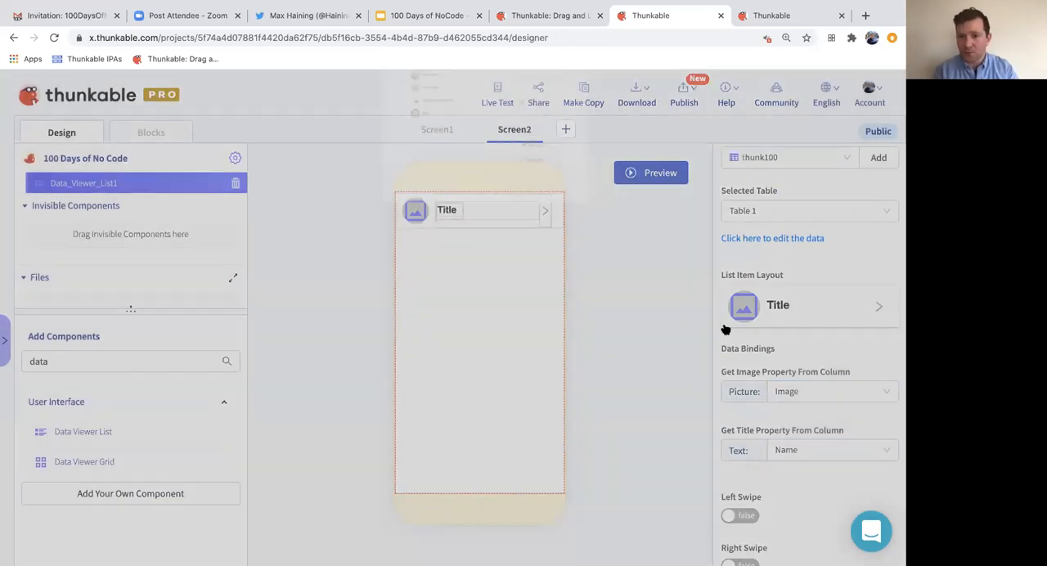
# - Enable Left Swipe on the Data Viewer List and set its left swipe button text to Twitter
pyautogui.scroll(-3, 724, 327)
pyautogui.click(740, 357)
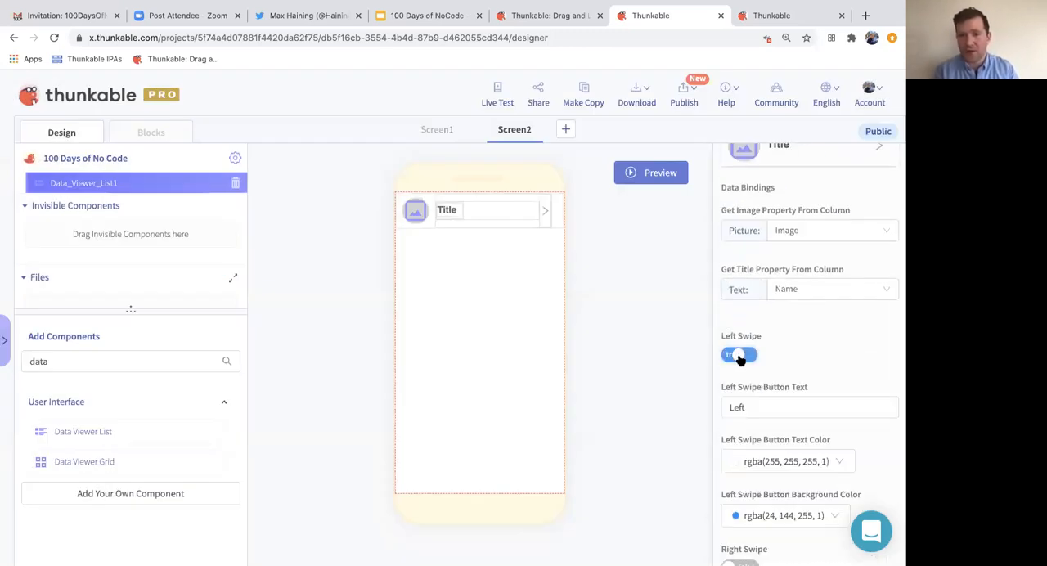
pyautogui.scroll(-3, 739, 360)
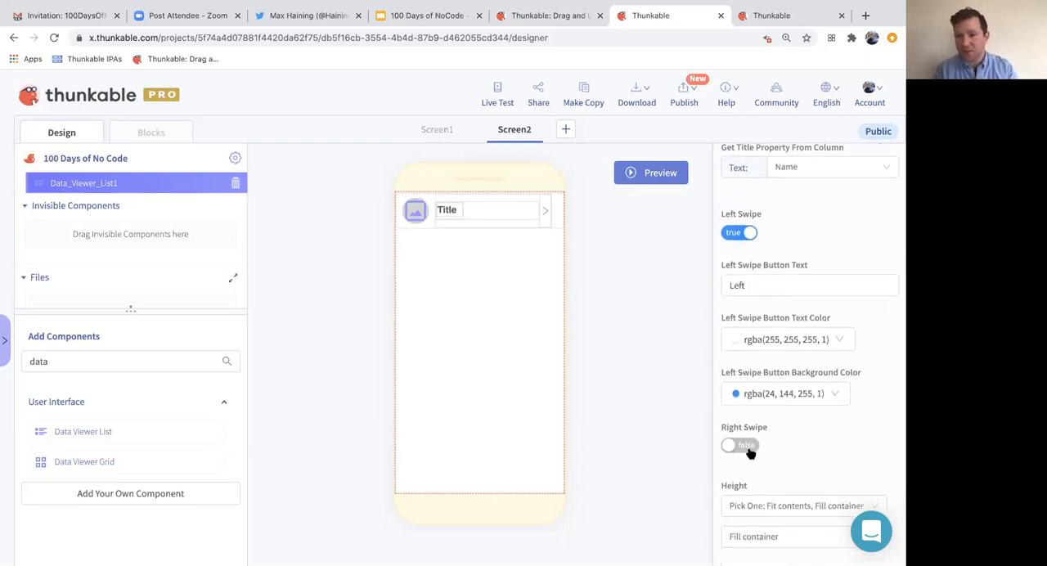
pyautogui.moveTo(754, 282); pyautogui.dragTo(711, 286)
pyautogui.write('Twee')
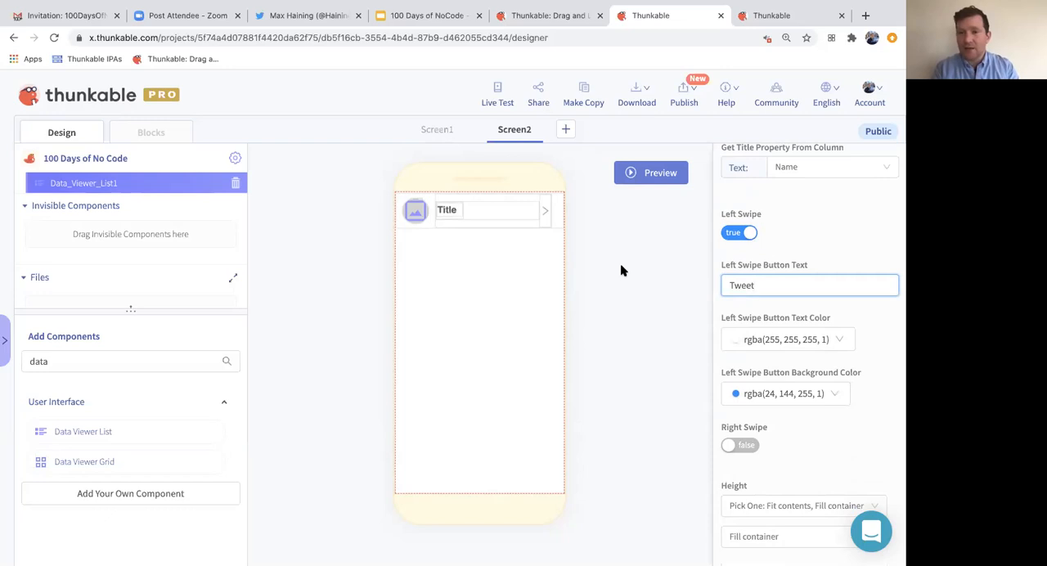
pyautogui.press('BackSpace')
pyautogui.press('BackSpace')
pyautogui.press('BackSpace')
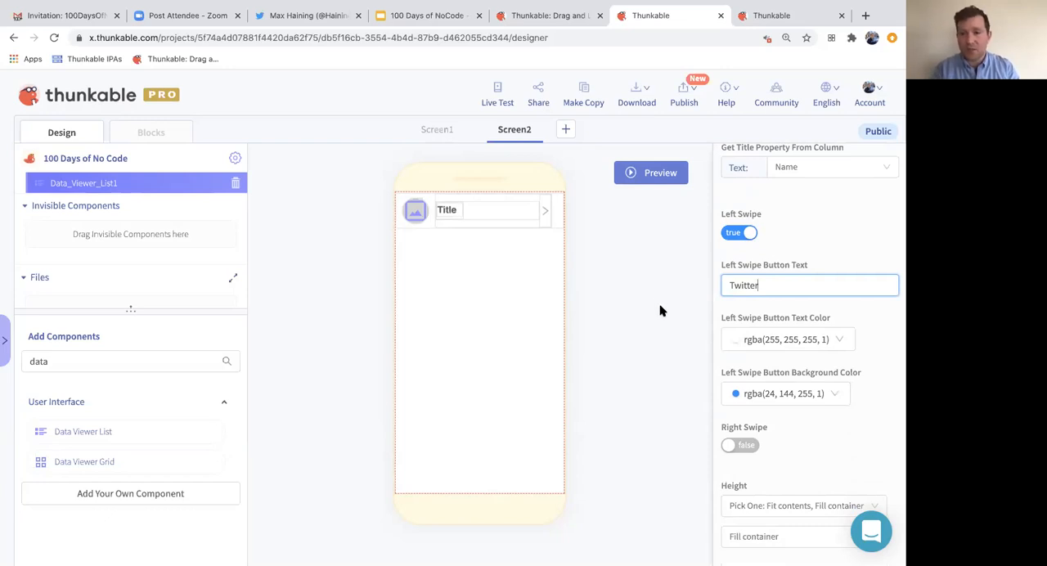
# - Live test the left swipe by revealing the Twitter buttons on several list rows, and close the preview
pyautogui.click(495, 88)
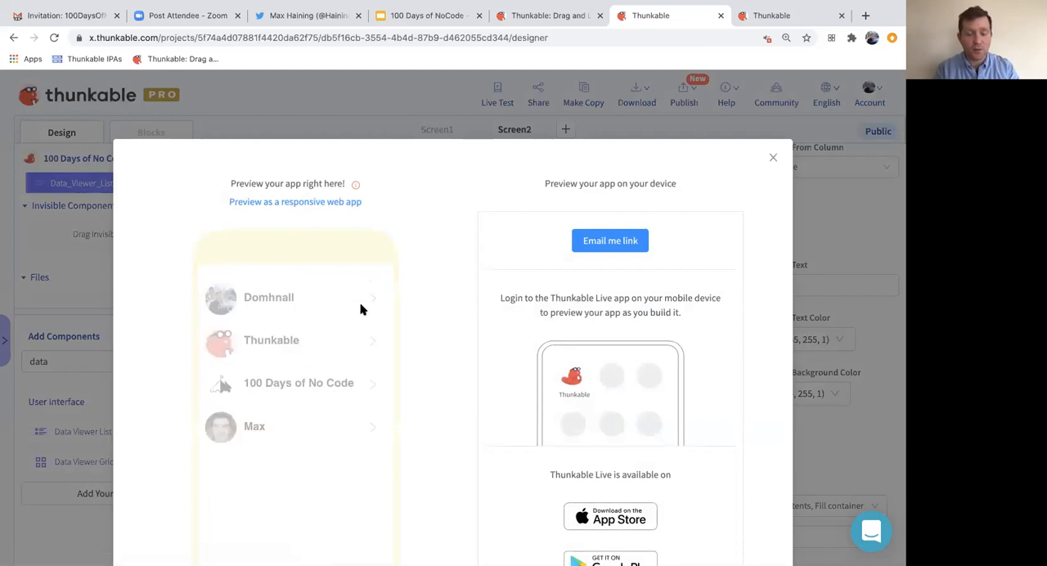
pyautogui.moveTo(360, 293); pyautogui.dragTo(283, 285)
pyautogui.moveTo(345, 329); pyautogui.dragTo(252, 342)
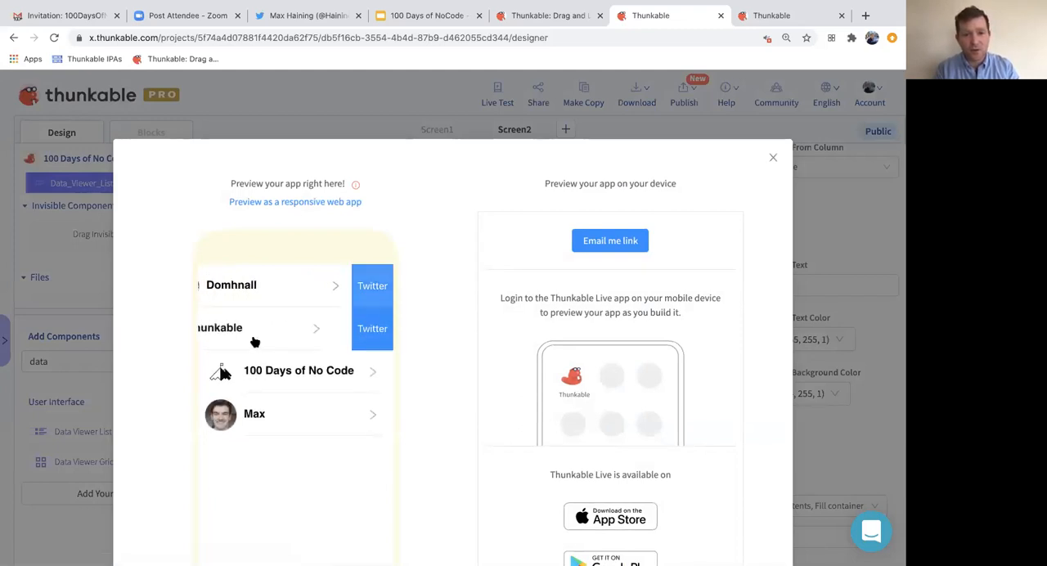
pyautogui.moveTo(374, 368); pyautogui.dragTo(243, 413)
pyautogui.moveTo(362, 369); pyautogui.dragTo(264, 374)
pyautogui.moveTo(376, 330); pyautogui.dragTo(301, 331)
pyautogui.click(376, 329)
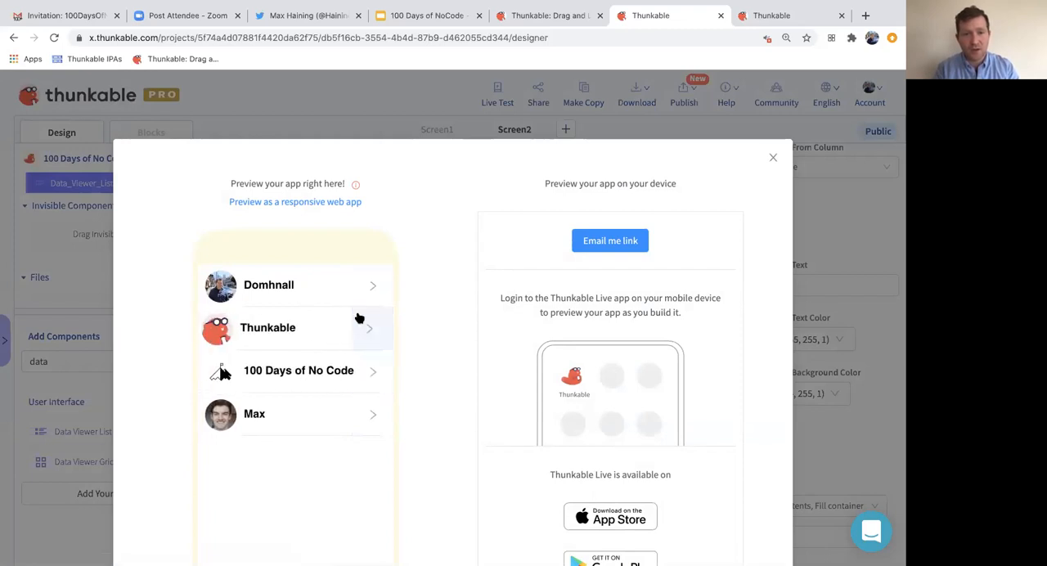
pyautogui.click(774, 156)
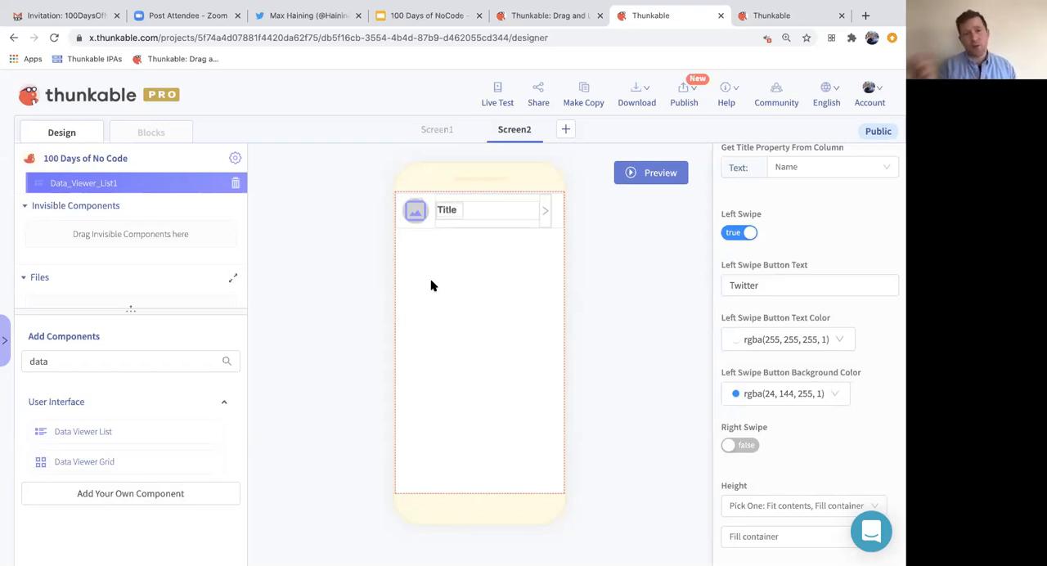
# - Add a Left Swipe Click event block for Data_Viewer_List1 to Screen2's blocks
pyautogui.click(135, 136)
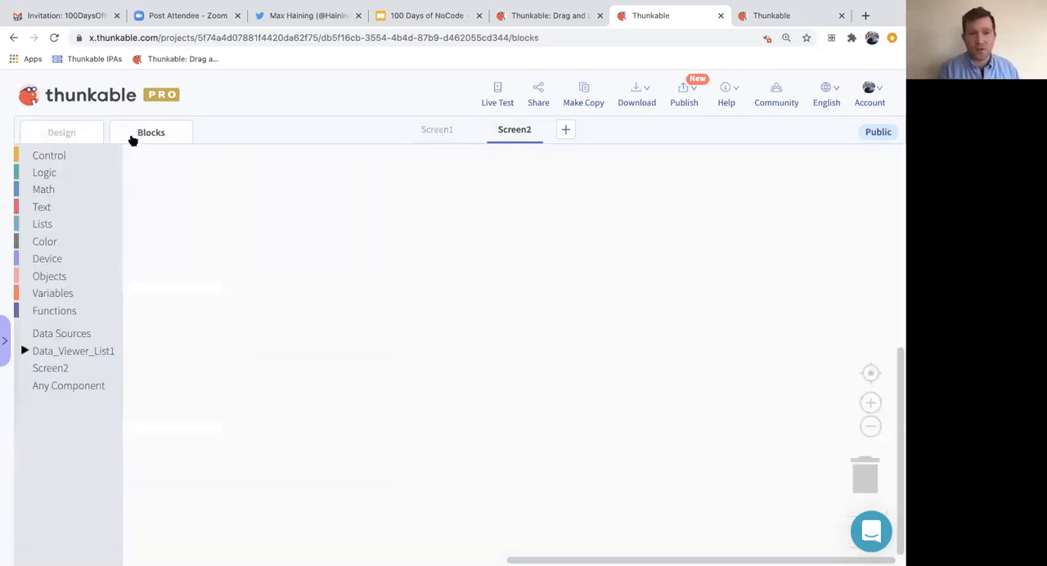
pyautogui.click(59, 353)
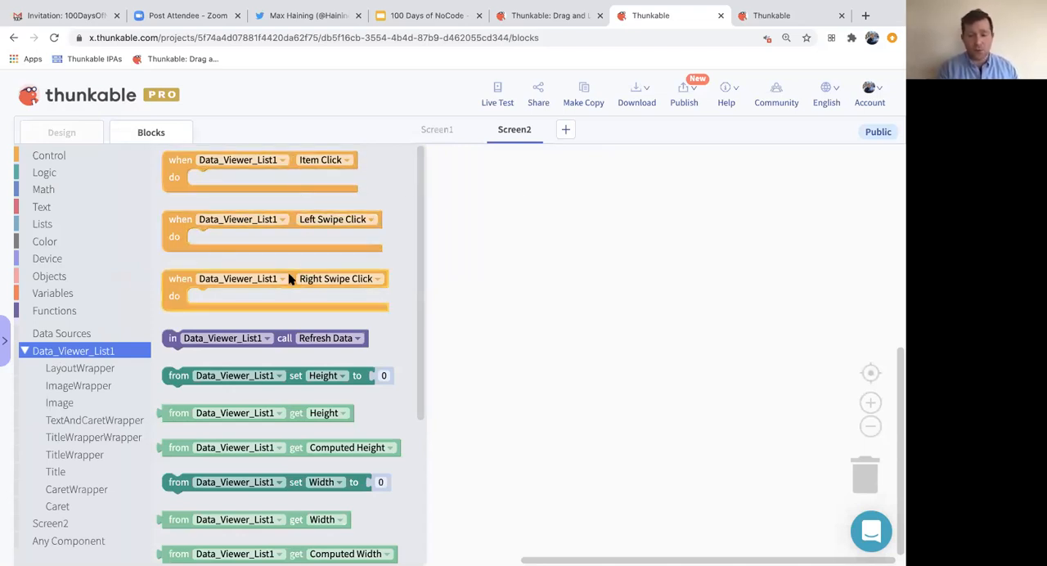
pyautogui.moveTo(288, 220); pyautogui.dragTo(386, 204)
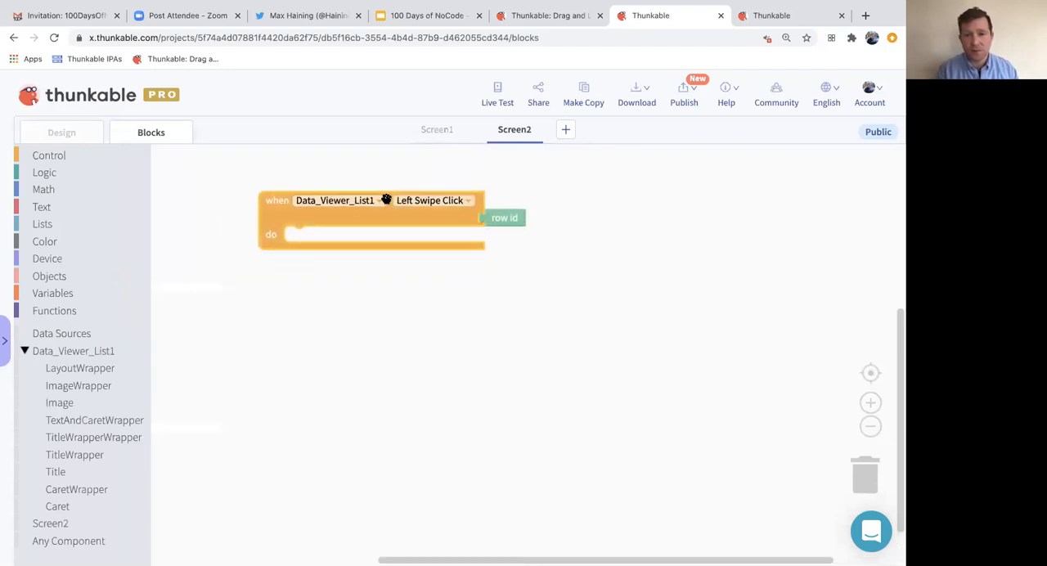
pyautogui.click(869, 402)
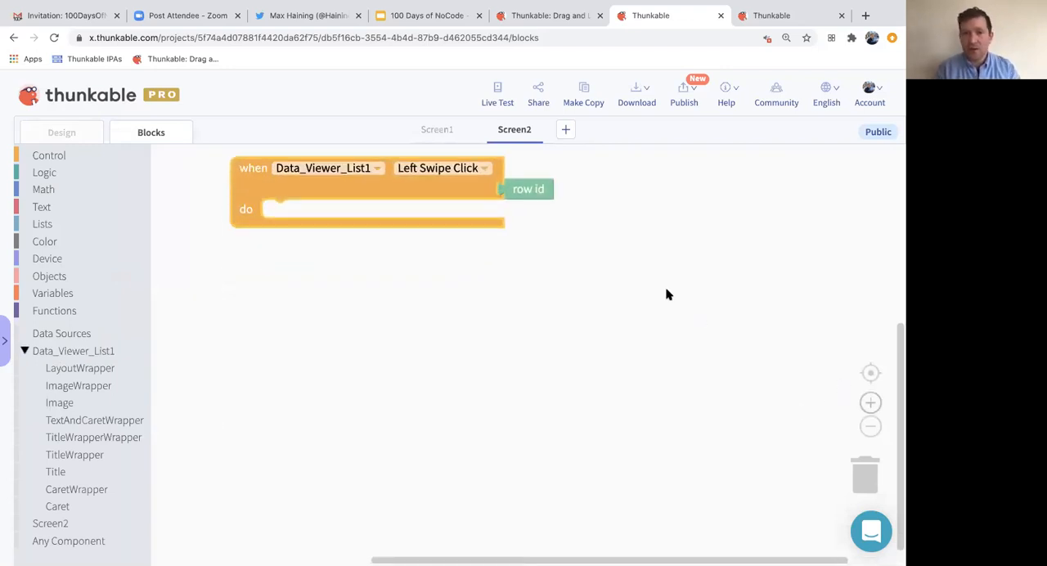
pyautogui.scroll(1, 662, 304)
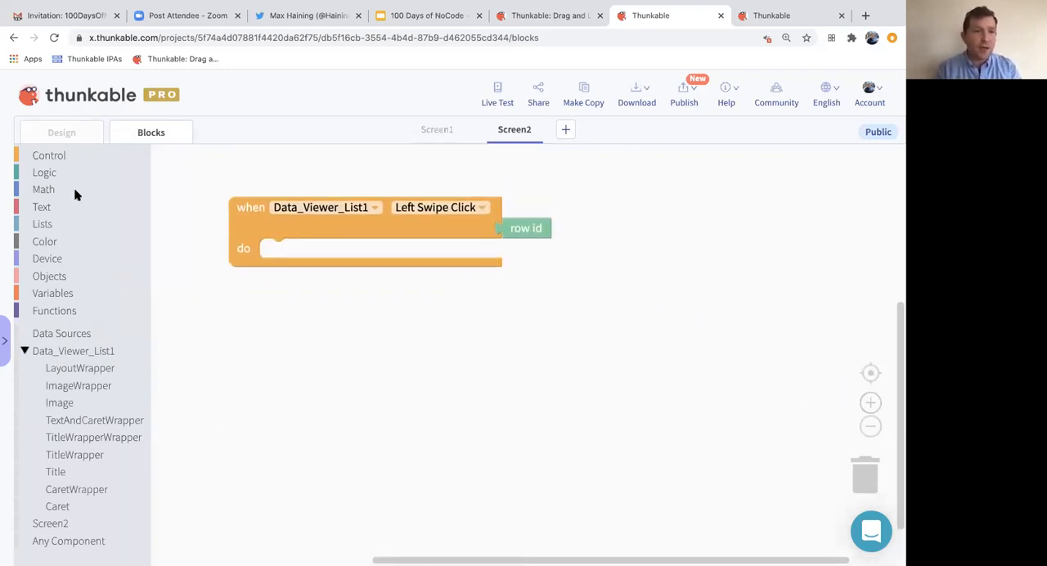
# - Put an open link block inside the Left Swipe Click event and set its link to twitter.com
pyautogui.click(59, 157)
pyautogui.scroll(-5, 179, 407)
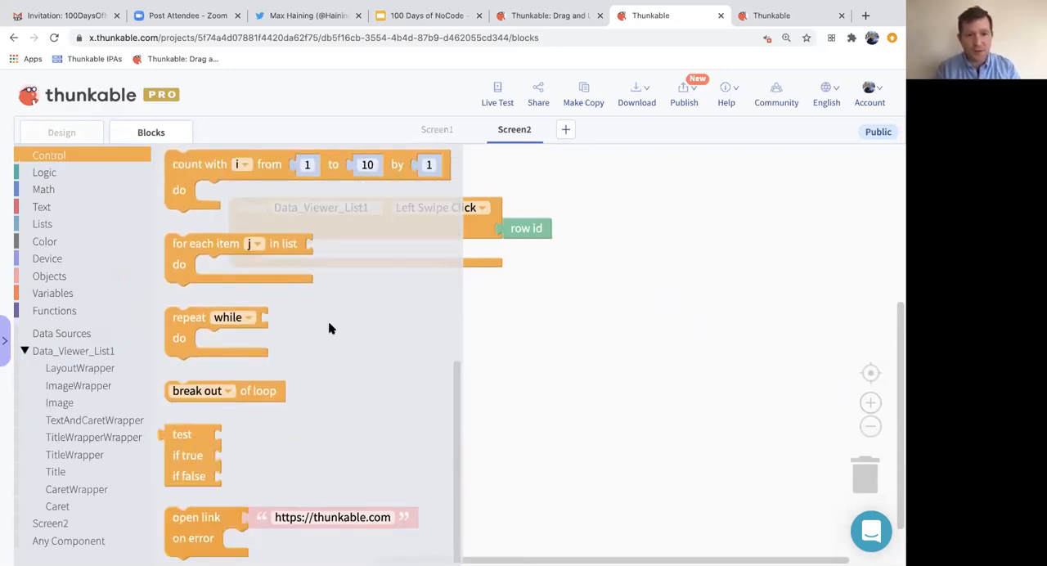
pyautogui.moveTo(183, 536); pyautogui.dragTo(283, 281)
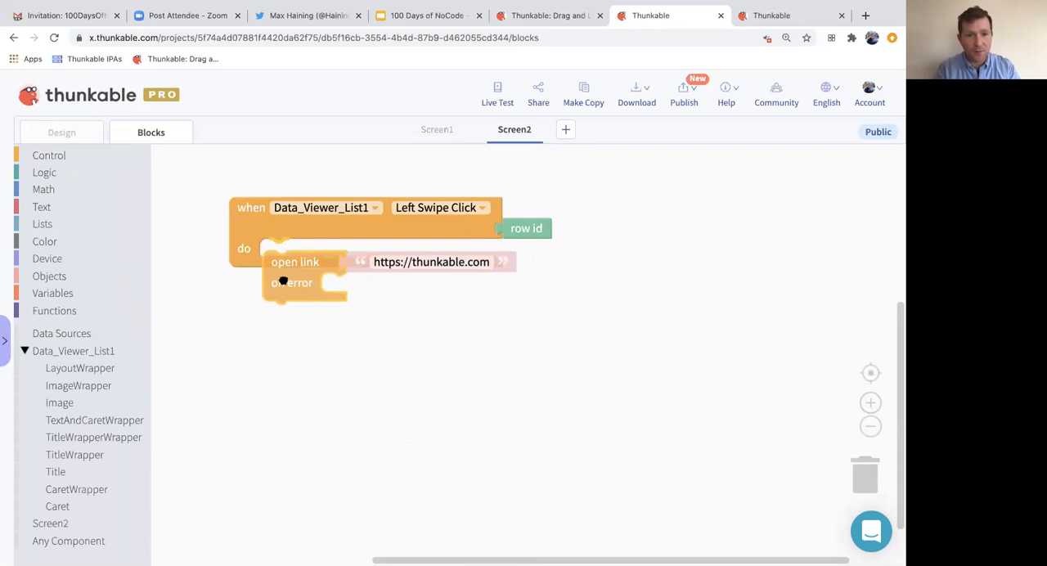
pyautogui.click(415, 250)
pyautogui.write('twitter/com')
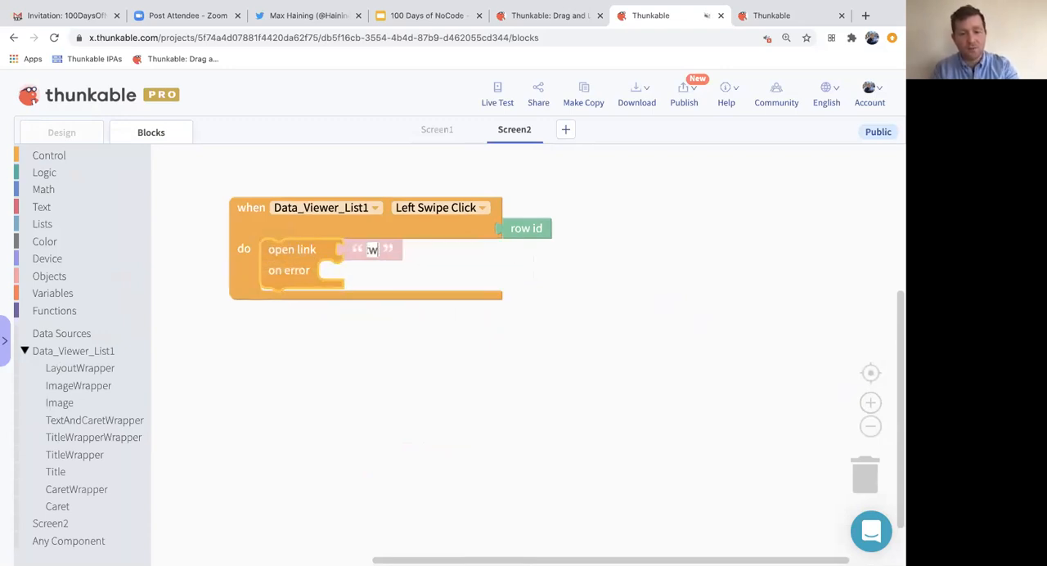
pyautogui.press('BackSpace')
pyautogui.press('BackSpace')
pyautogui.press('BackSpace')
pyautogui.press('BackSpace')
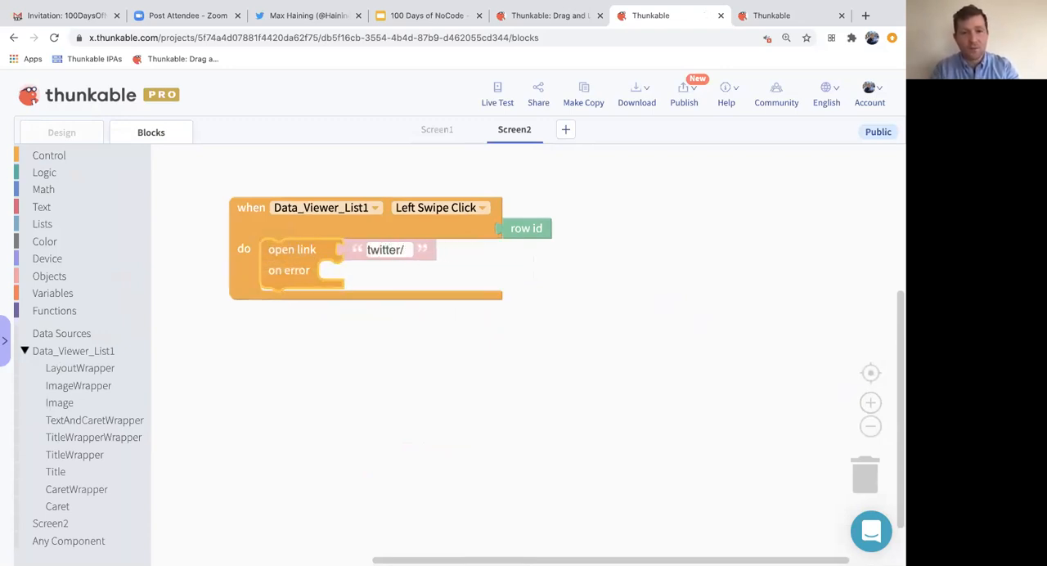
pyautogui.write('.com')
pyautogui.press('Return')
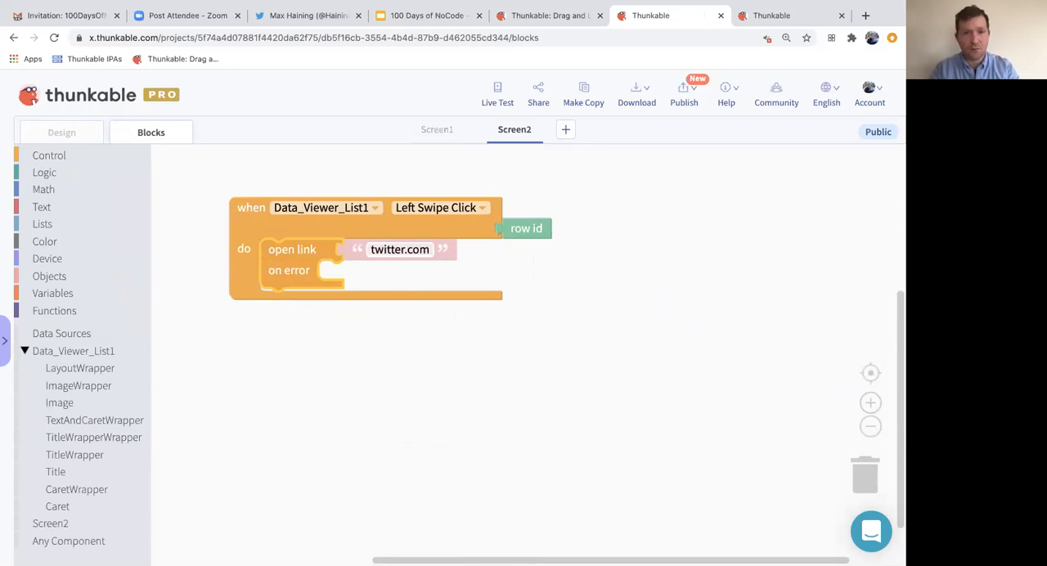
# - Live test the Twitter swipe button on the first list row, and close the opened page and the preview
pyautogui.click(498, 87)
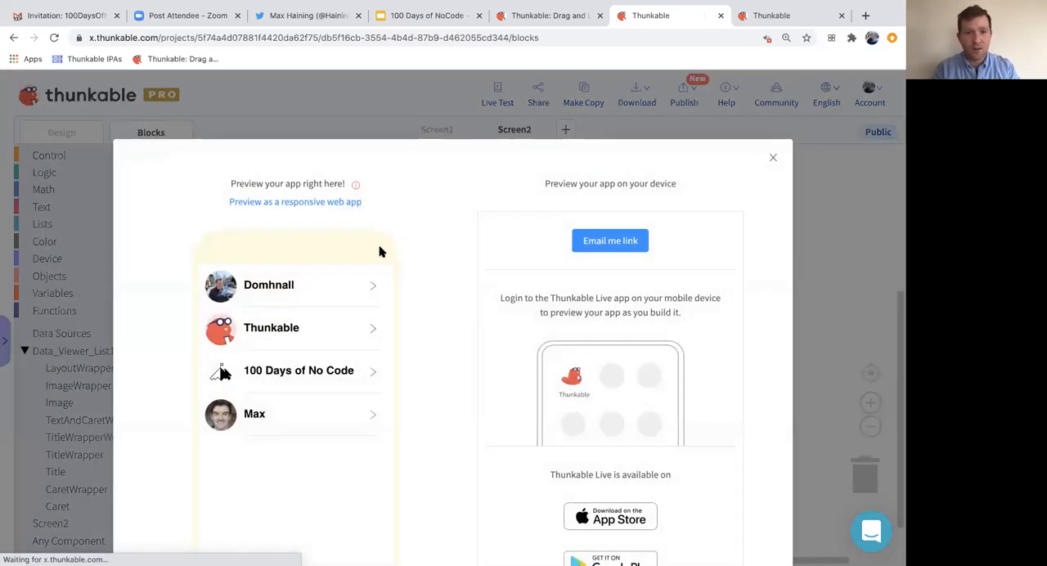
pyautogui.moveTo(351, 288); pyautogui.dragTo(270, 291)
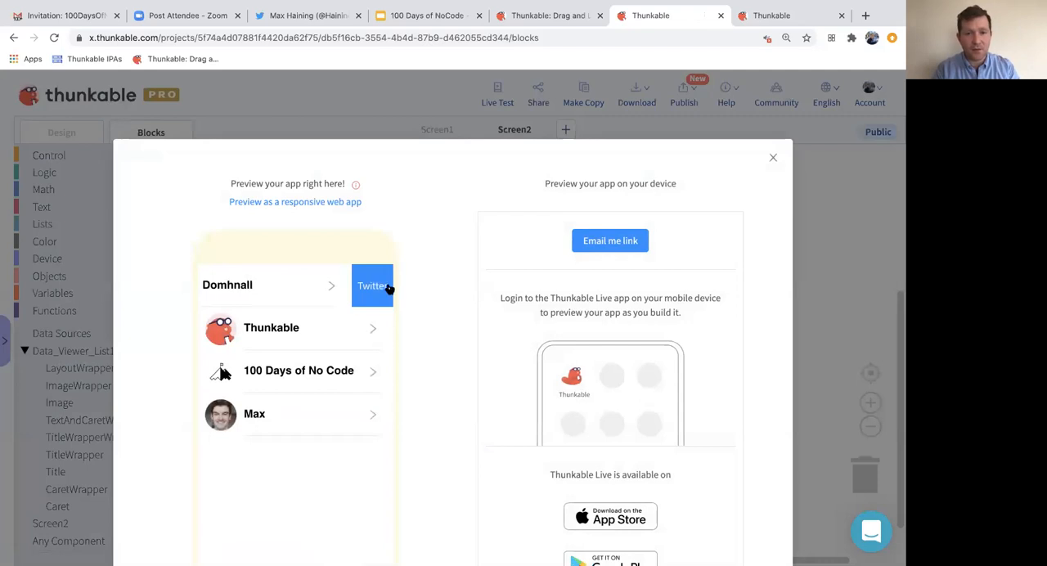
pyautogui.click(386, 288)
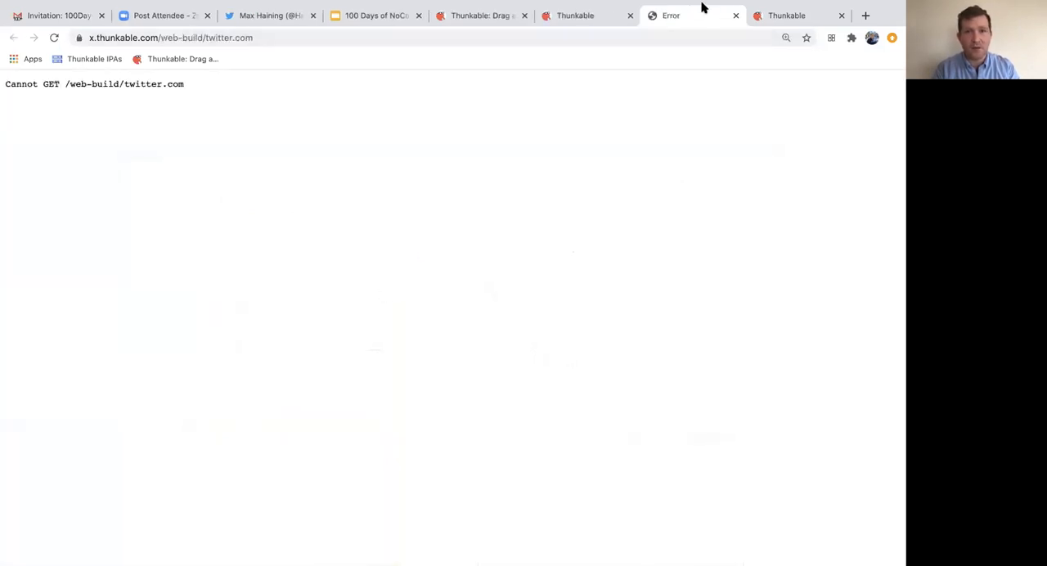
pyautogui.click(735, 16)
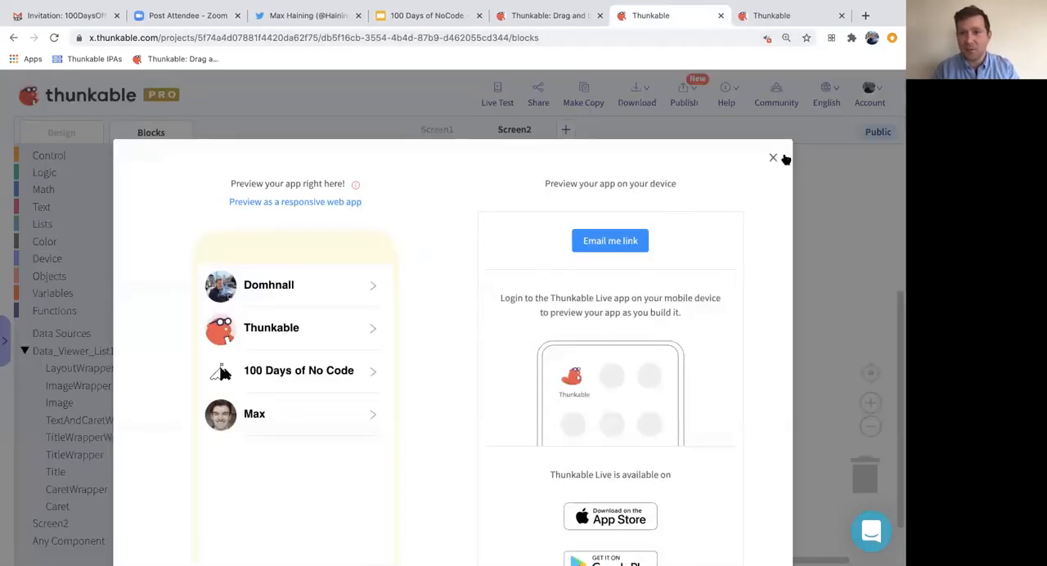
pyautogui.click(774, 157)
pyautogui.click(373, 253)
pyautogui.press('Left')
pyautogui.write('http:')
pyautogui.press('BackSpace')
pyautogui.write('s://')
pyautogui.click(367, 366)
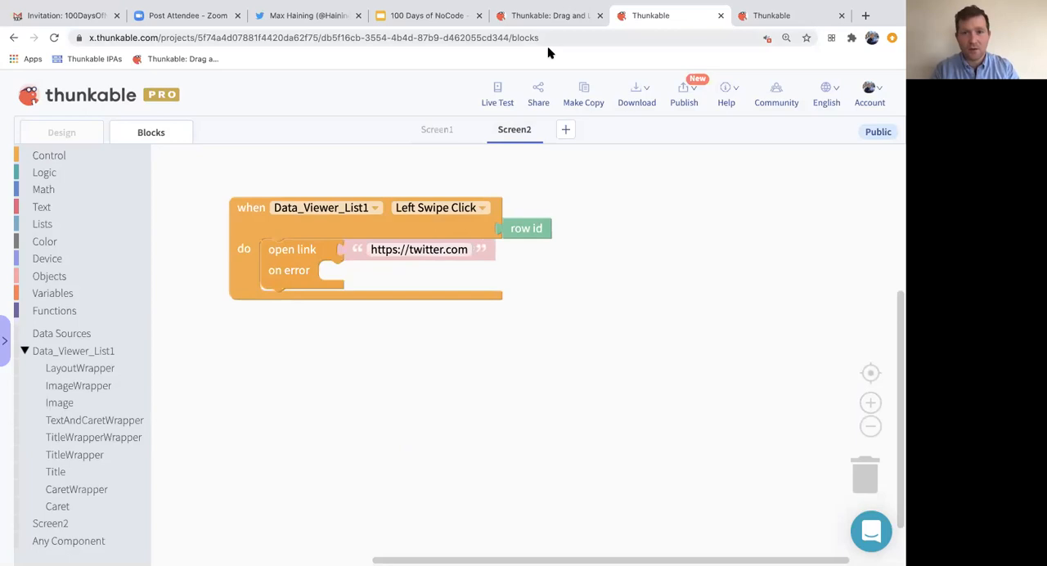
# - Live test the first row's swipe button with the https link, and close the Twitter page and the preview
pyautogui.click(501, 92)
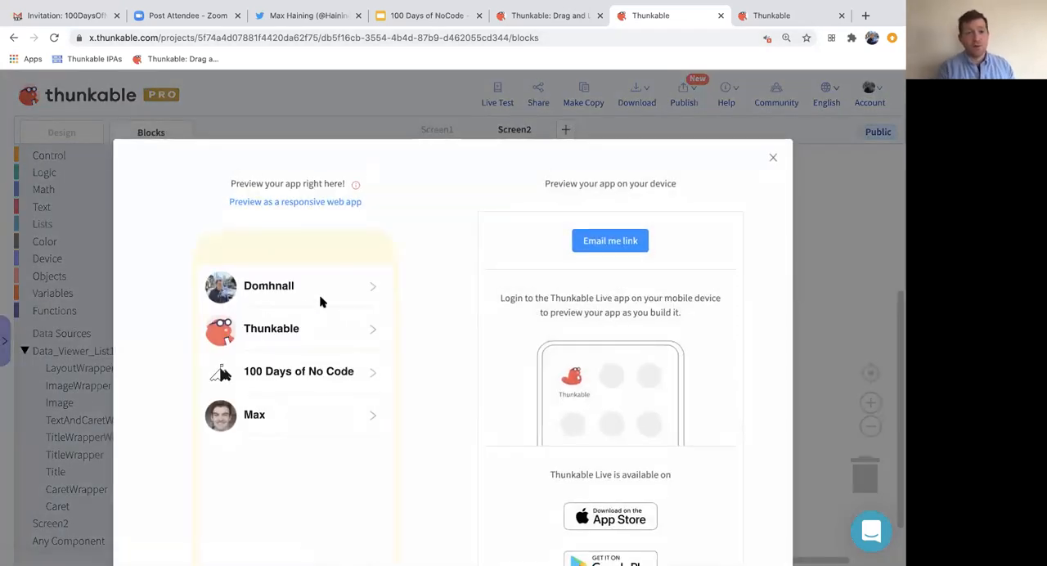
pyautogui.moveTo(320, 296); pyautogui.dragTo(241, 300)
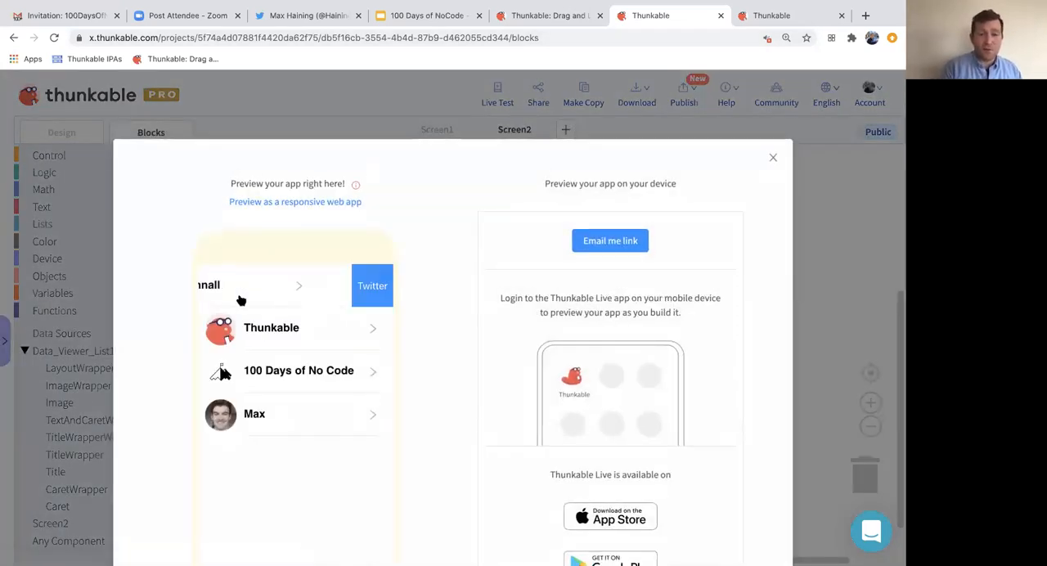
pyautogui.click(370, 293)
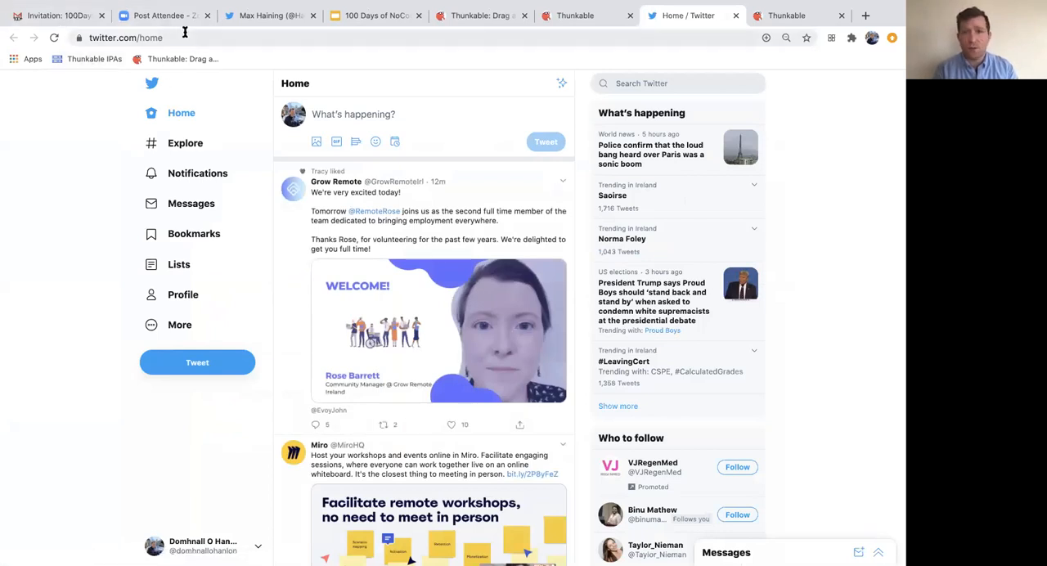
pyautogui.click(737, 20)
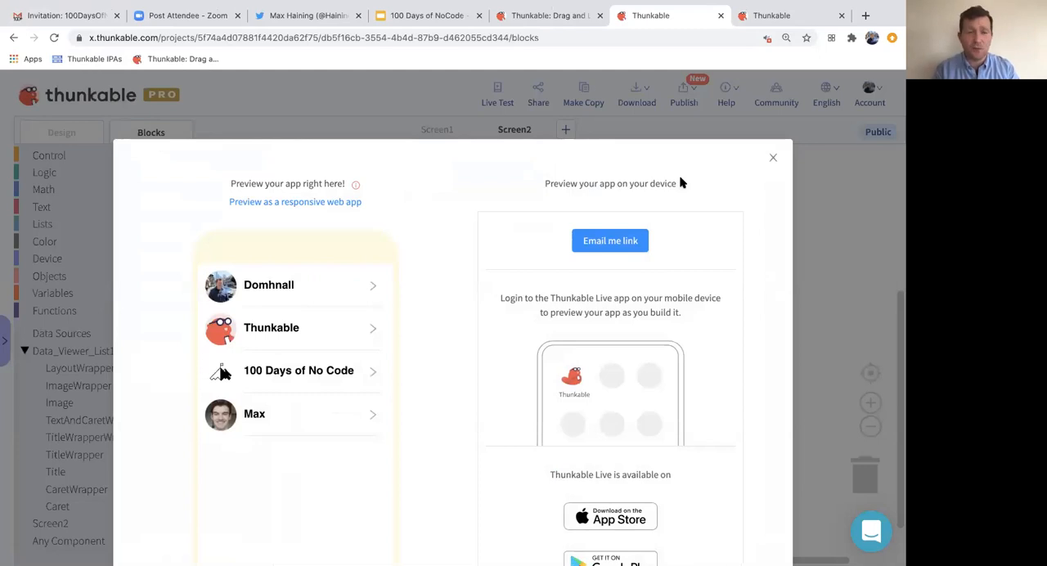
pyautogui.click(774, 159)
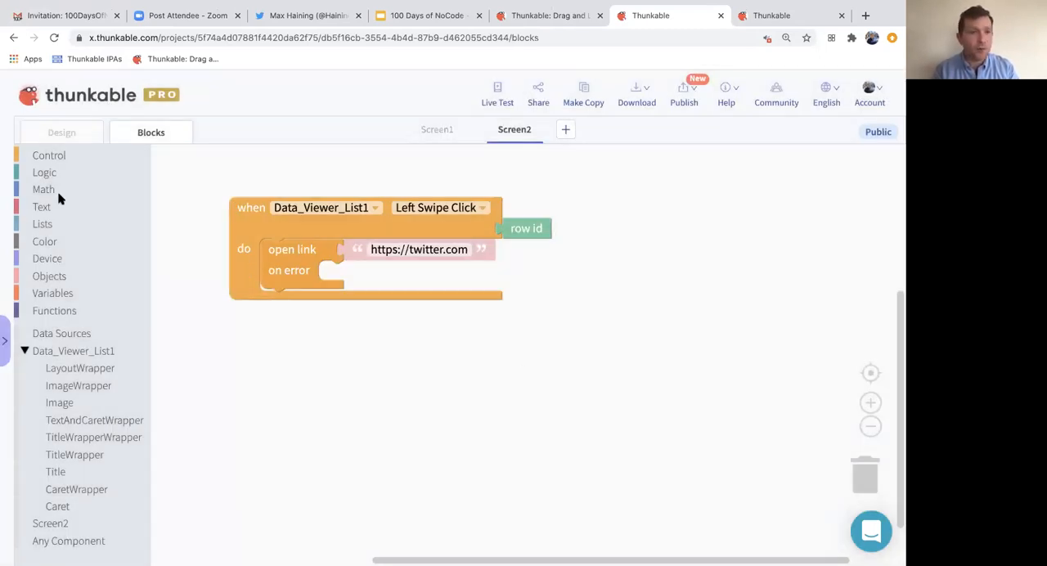
pyautogui.click(49, 209)
pyautogui.click(180, 211)
pyautogui.moveTo(180, 210); pyautogui.dragTo(363, 261)
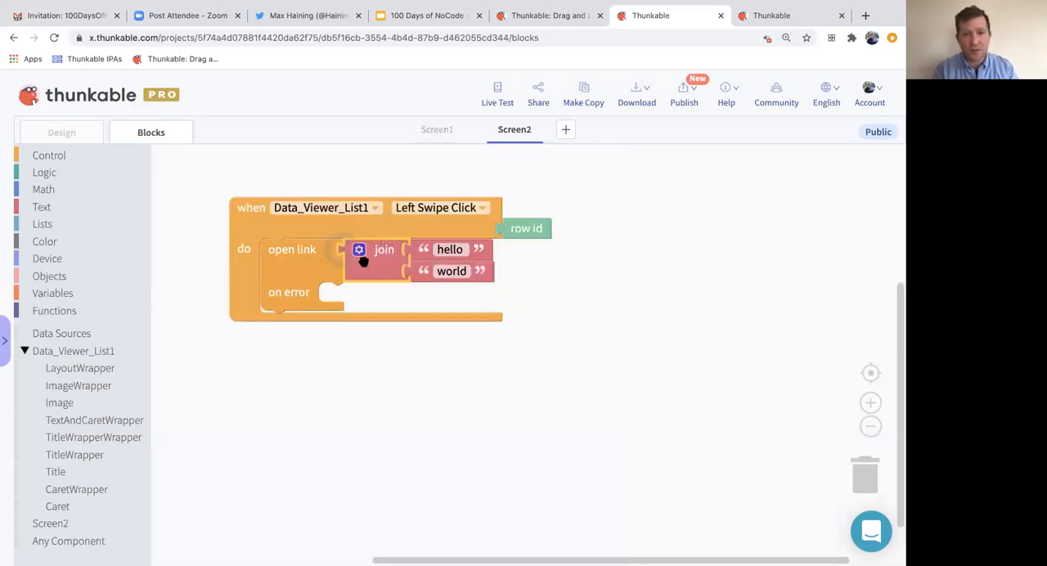
pyautogui.click(454, 250)
pyautogui.write('https:')
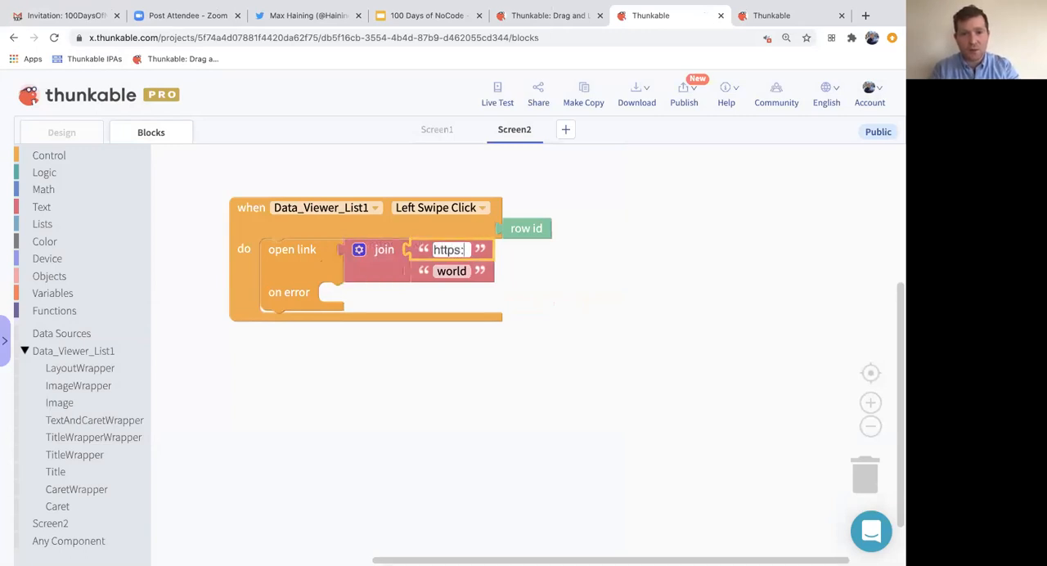
pyautogui.write('//twitter.com')
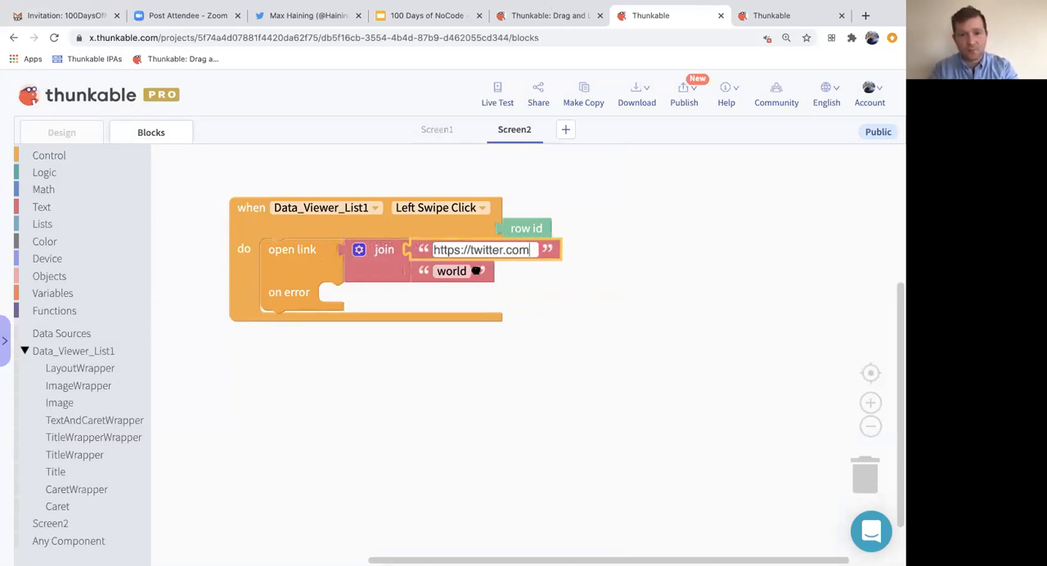
# - Replace the join's "world" text with the Name value from thunk100's Table 1, looked up by the event's row id
pyautogui.moveTo(477, 269); pyautogui.dragTo(534, 331)
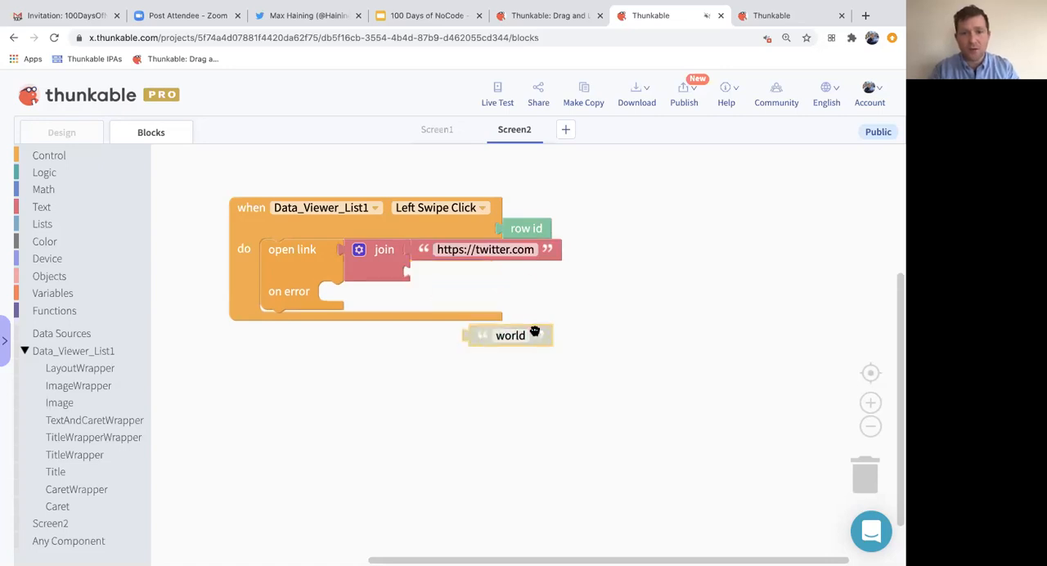
pyautogui.click(67, 335)
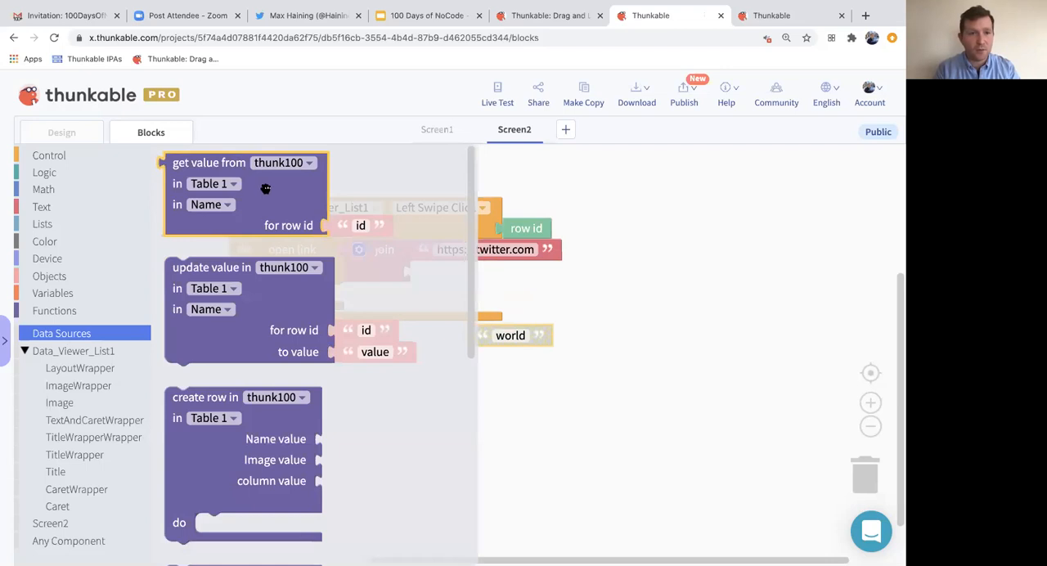
pyautogui.moveTo(269, 194); pyautogui.dragTo(545, 411)
pyautogui.press('Delete')
pyautogui.moveTo(526, 229); pyautogui.dragTo(600, 336)
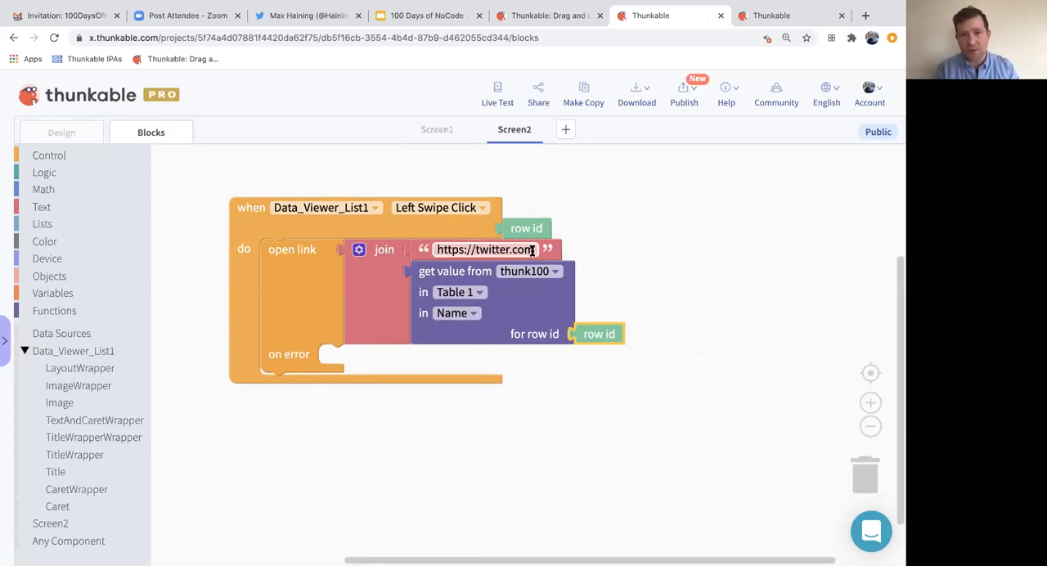
pyautogui.click(528, 254)
pyautogui.write('/')
pyautogui.click(686, 248)
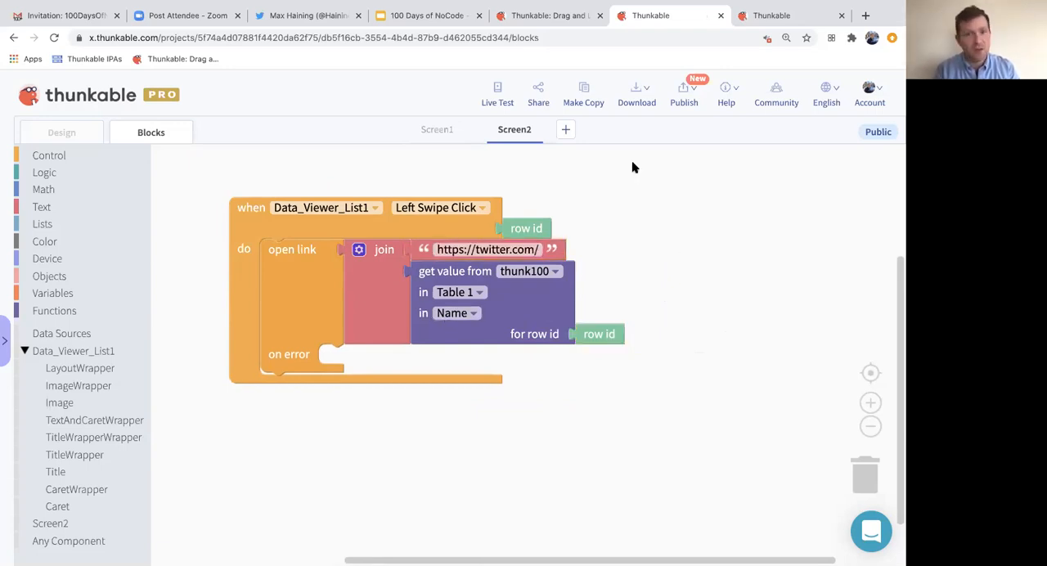
# - Live test the Thunkable row's Twitter swipe button, and close the Twitter profile page it opens
pyautogui.click(499, 92)
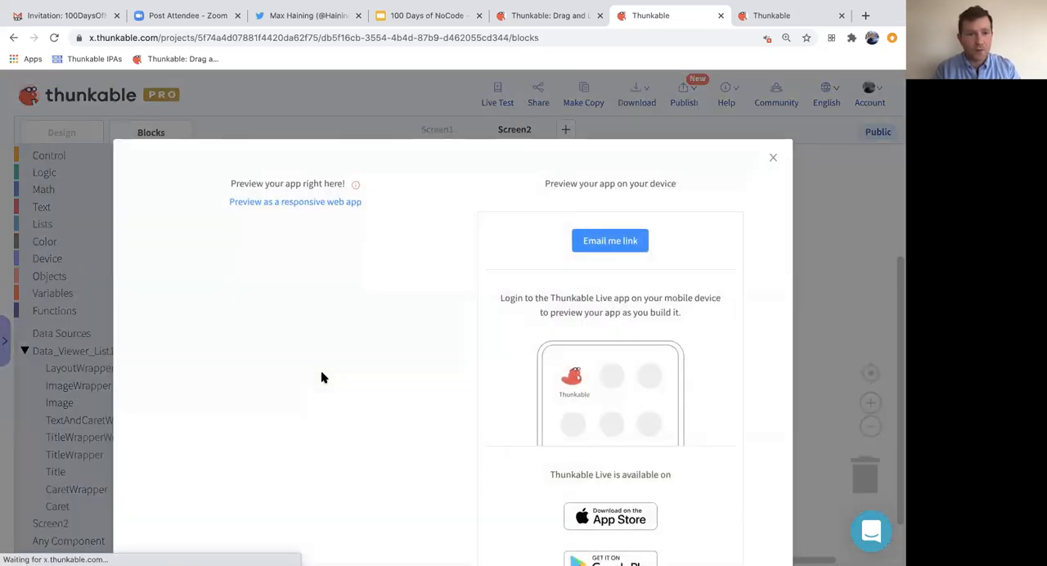
pyautogui.moveTo(360, 338); pyautogui.dragTo(257, 335)
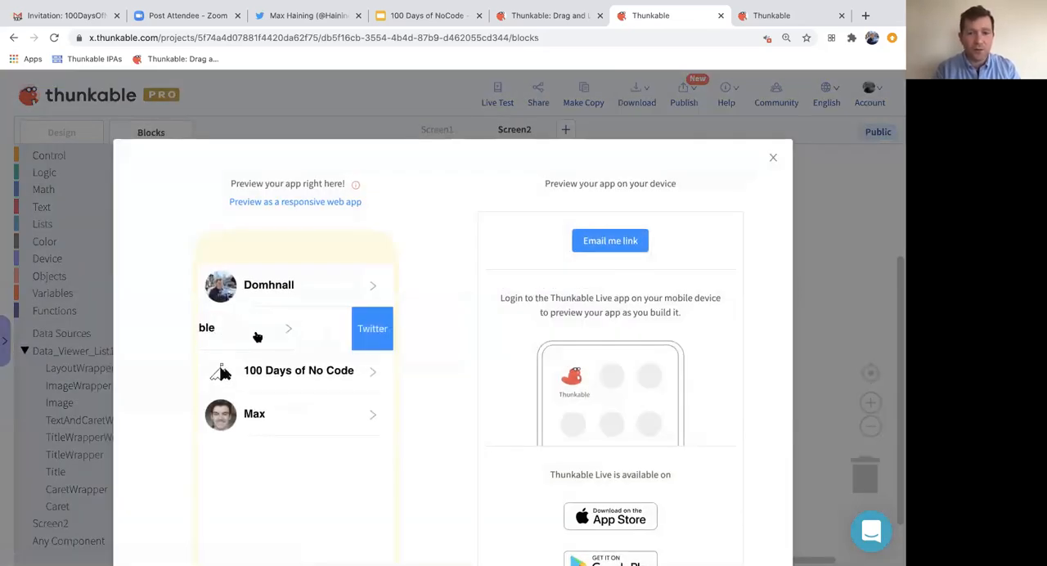
pyautogui.click(374, 330)
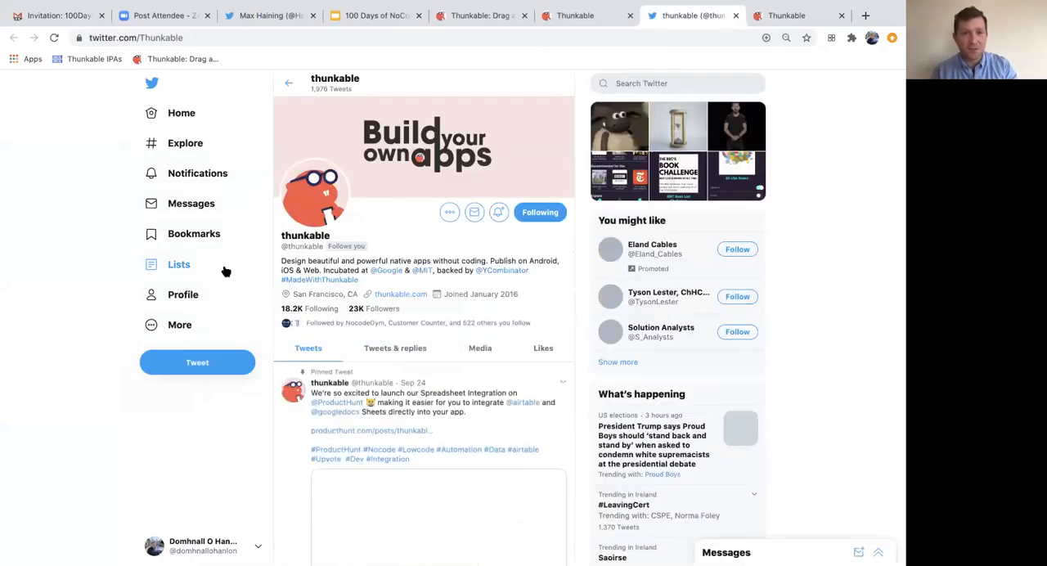
pyautogui.click(735, 16)
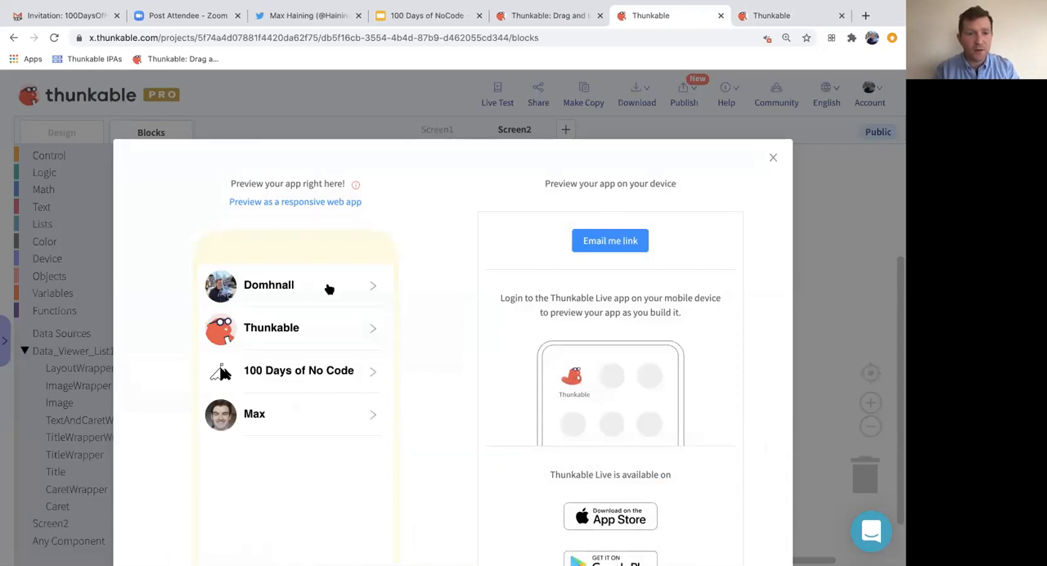
# - Test the first row's Twitter swipe button, and close the profile page it opens and the live test preview
pyautogui.moveTo(331, 289); pyautogui.dragTo(201, 292)
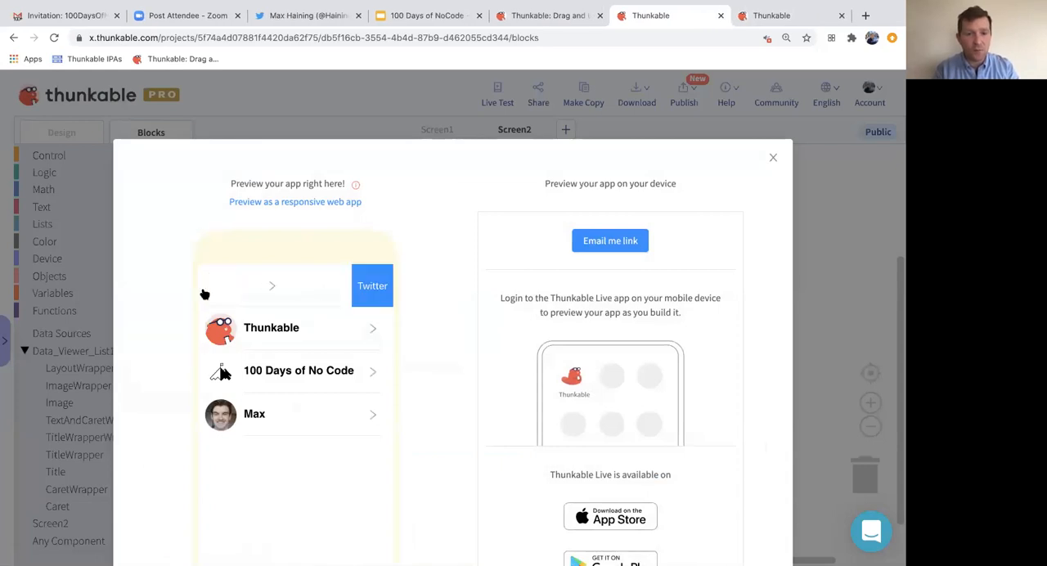
pyautogui.click(359, 289)
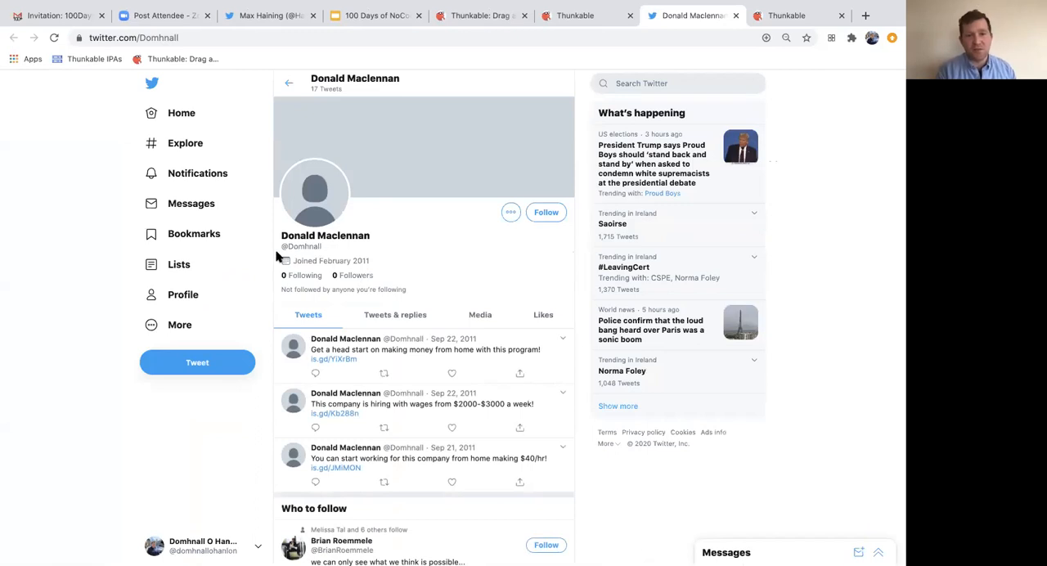
pyautogui.click(736, 16)
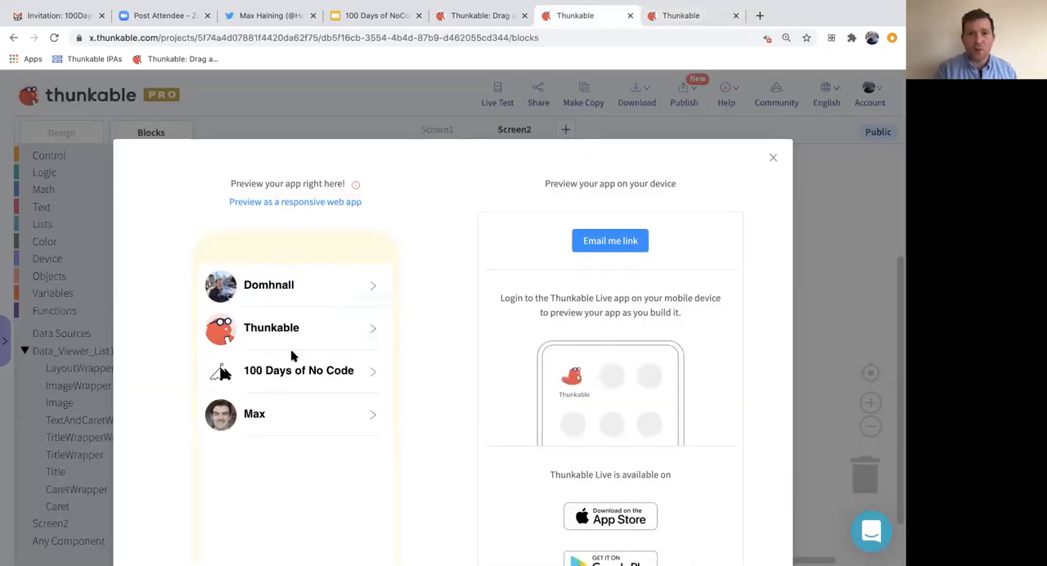
pyautogui.click(774, 159)
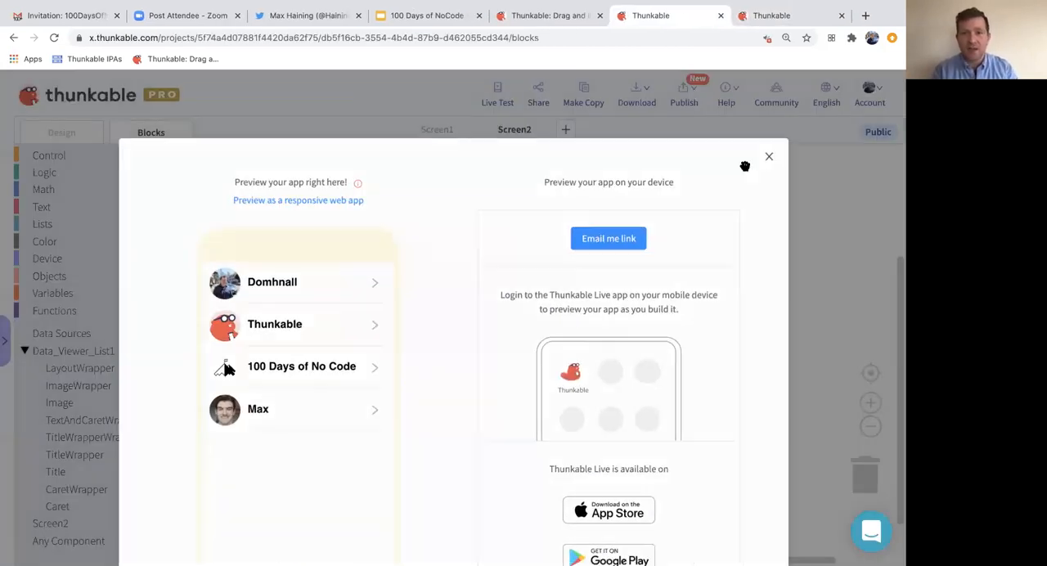
# - Open thunk100's Table 1 for editing and enter the first person's Twitter handle in row 1 of the third column
pyautogui.click(473, 314)
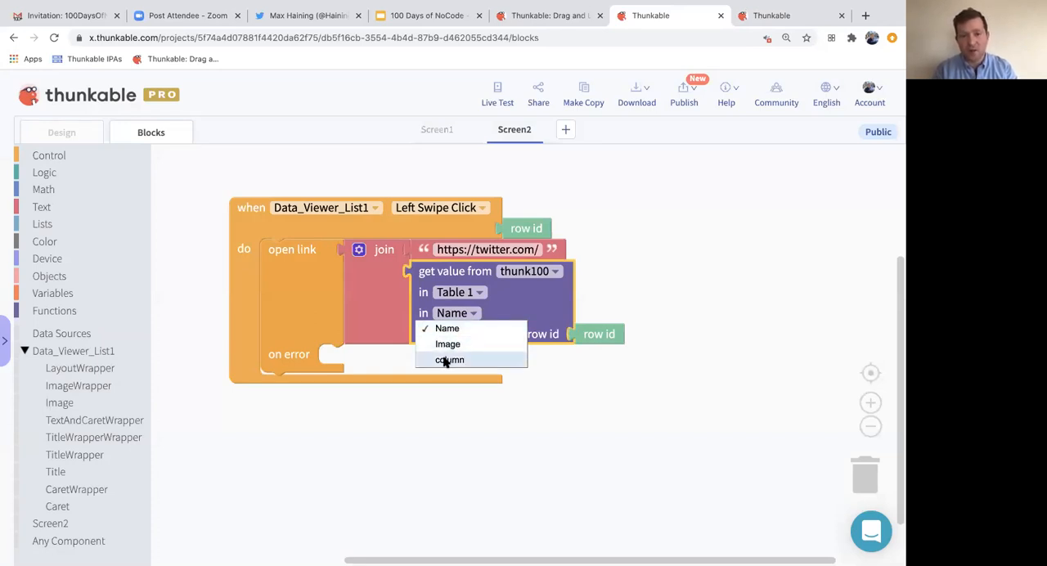
pyautogui.click(431, 427)
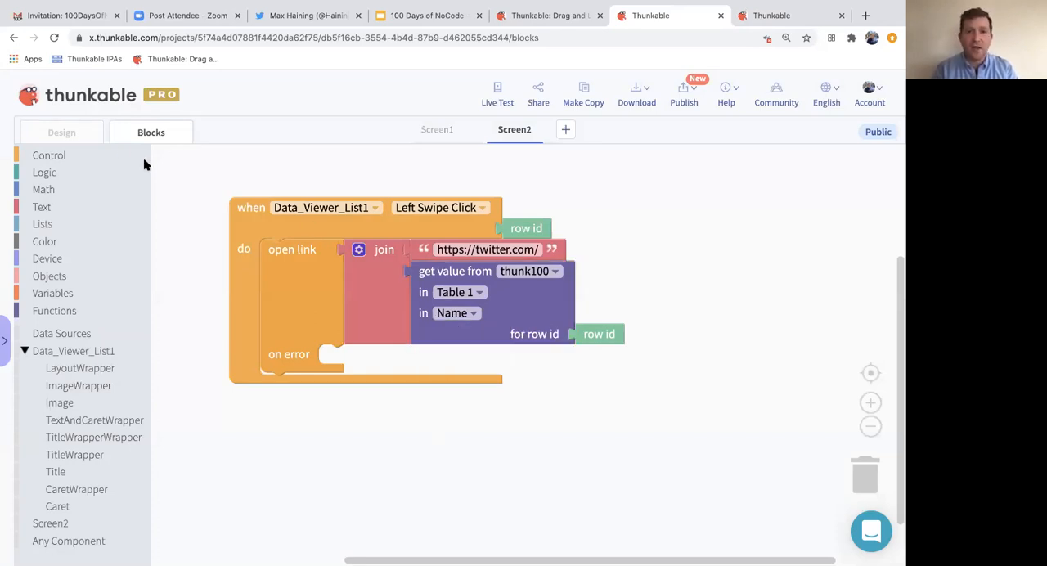
pyautogui.click(88, 136)
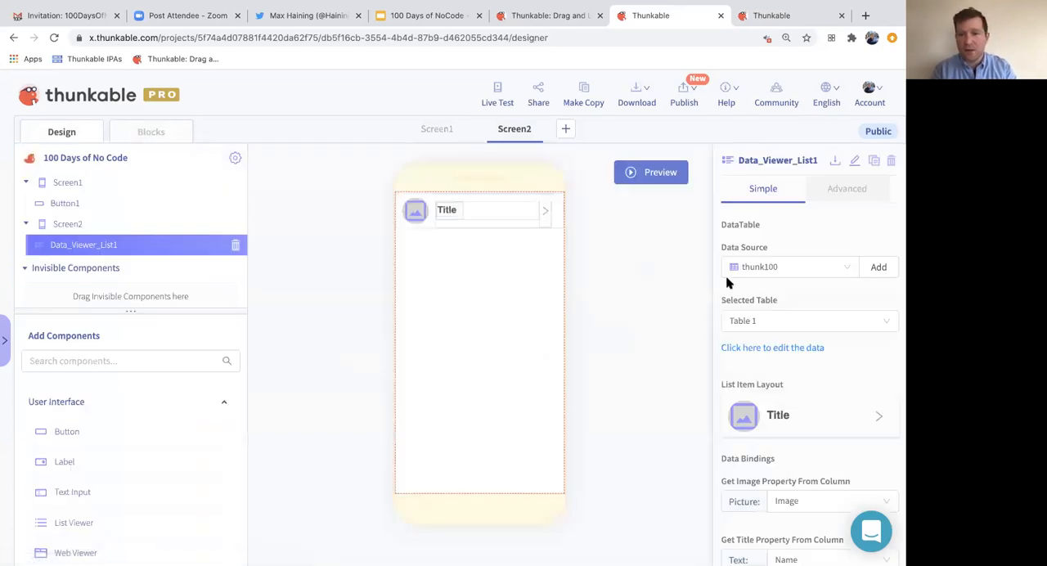
pyautogui.click(784, 350)
pyautogui.hscroll(1, 690, 305)
pyautogui.click(686, 289)
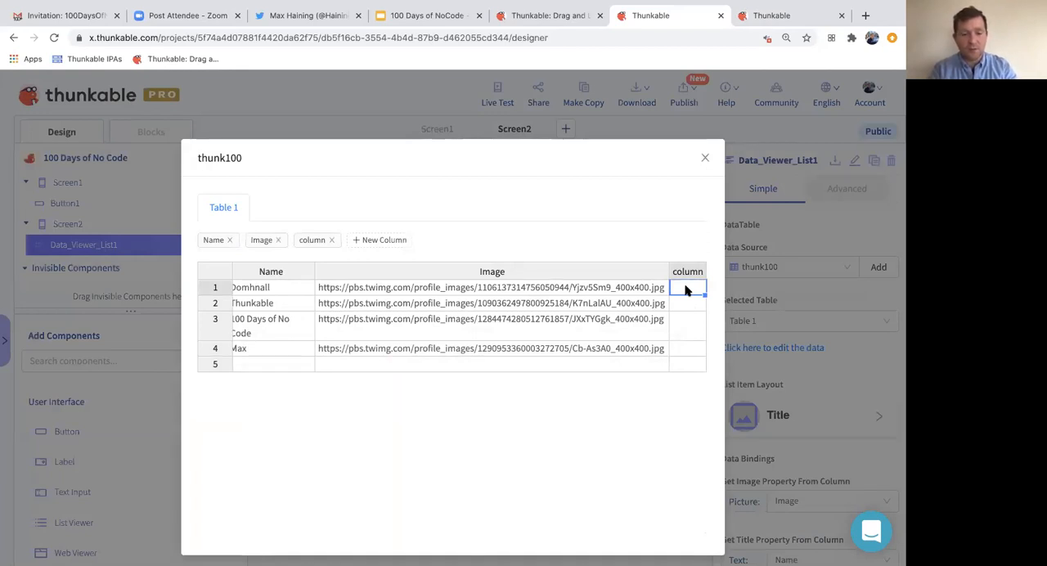
pyautogui.write('domhnall')
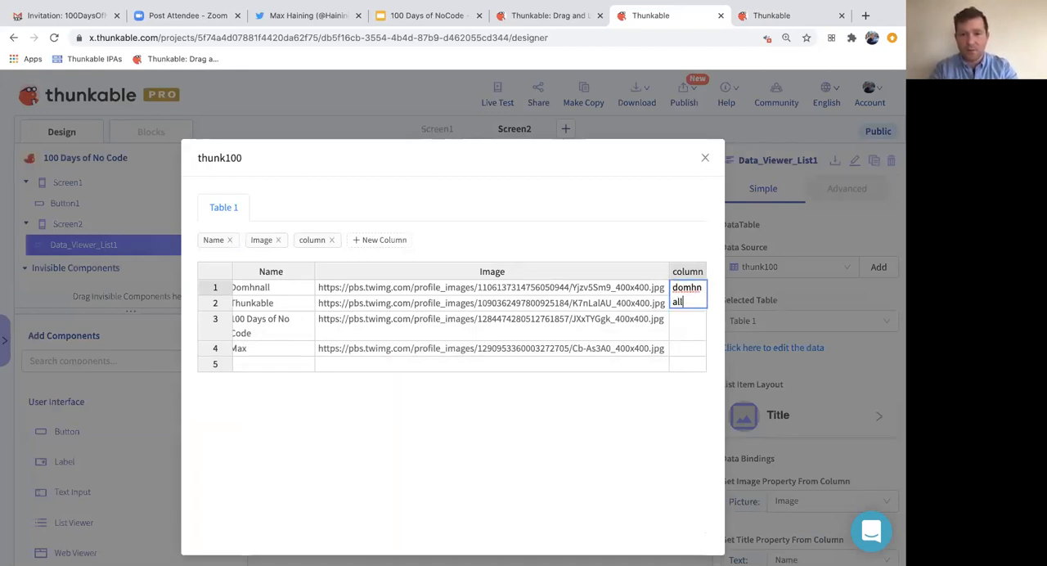
pyautogui.write('ohanlon')
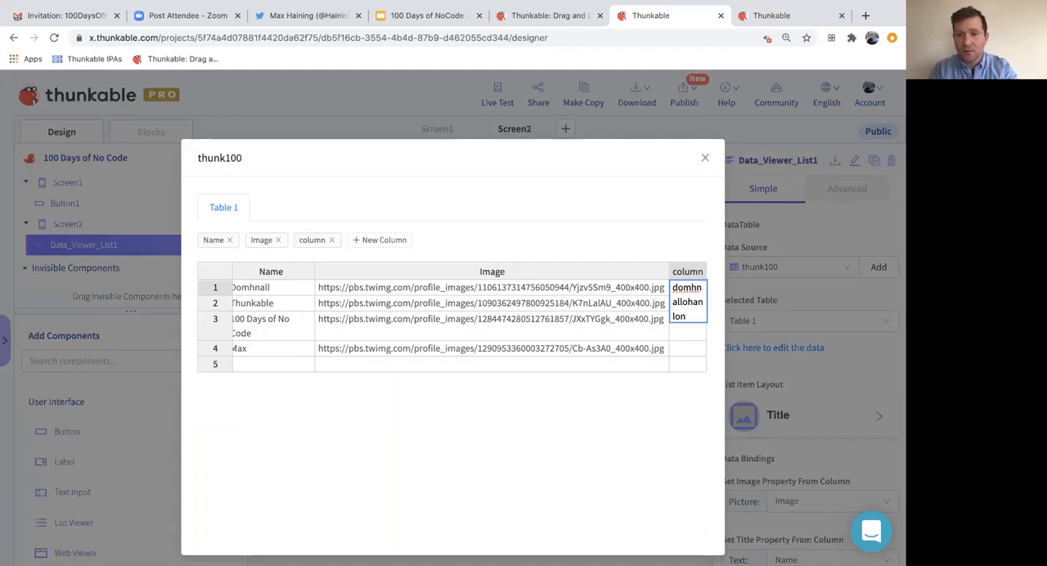
pyautogui.press('Tab')
# - Enter thunkable as the handle in the Thunkable row of the third column
pyautogui.click(690, 303)
pyautogui.write('thunkable')
# - Copy the row 4 person's handle from their Twitter profile address and paste it into row 4 of the third column
pyautogui.click(666, 319)
pyautogui.click(298, 26)
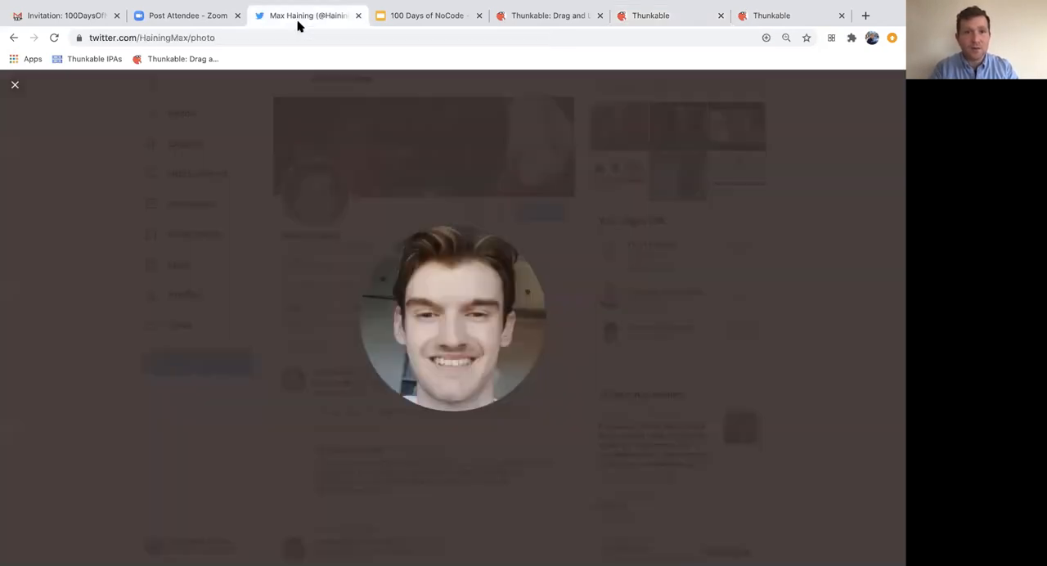
pyautogui.click(270, 37)
pyautogui.click(147, 155)
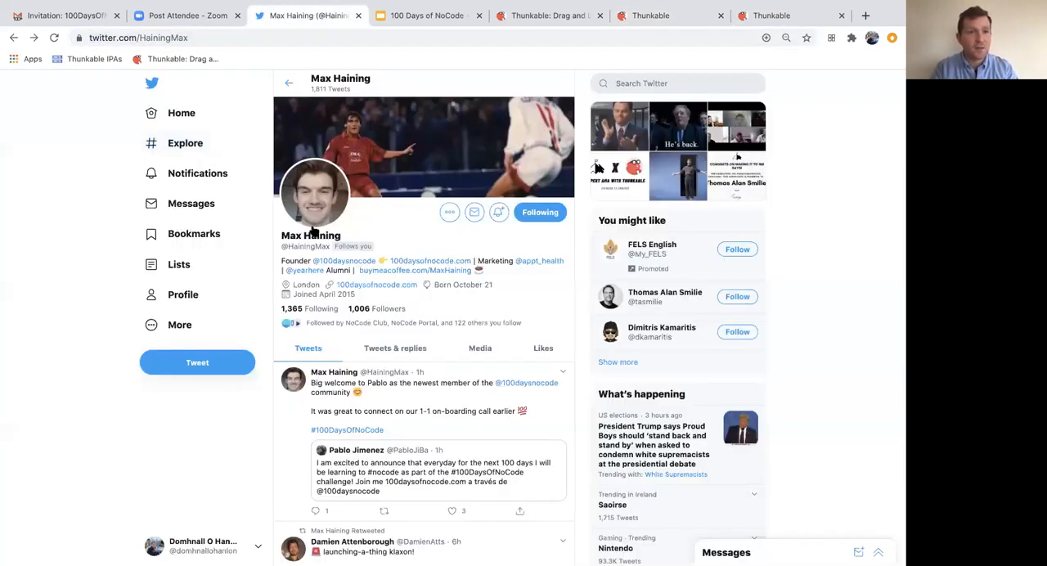
pyautogui.moveTo(144, 39); pyautogui.dragTo(217, 38)
pyautogui.hotkey('ctrl', 'c')
pyautogui.click(571, 16)
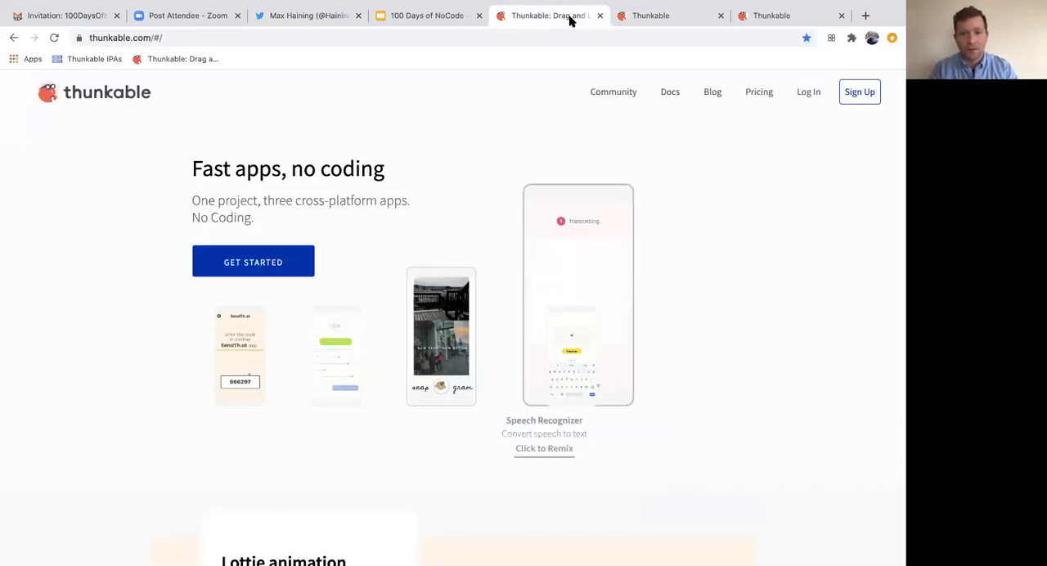
pyautogui.click(600, 16)
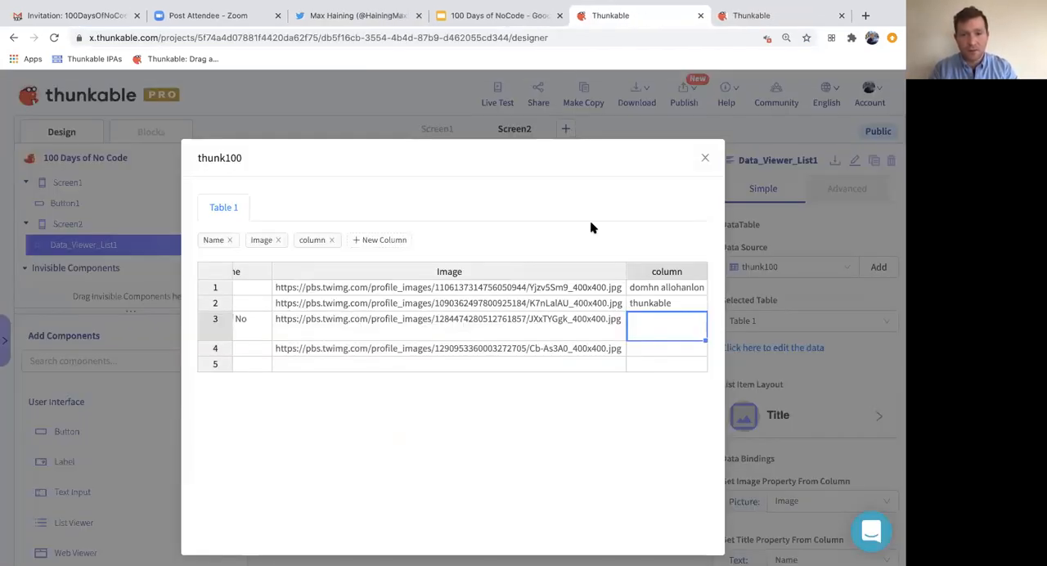
pyautogui.click(640, 352)
pyautogui.hotkey('ctrl', 'v')
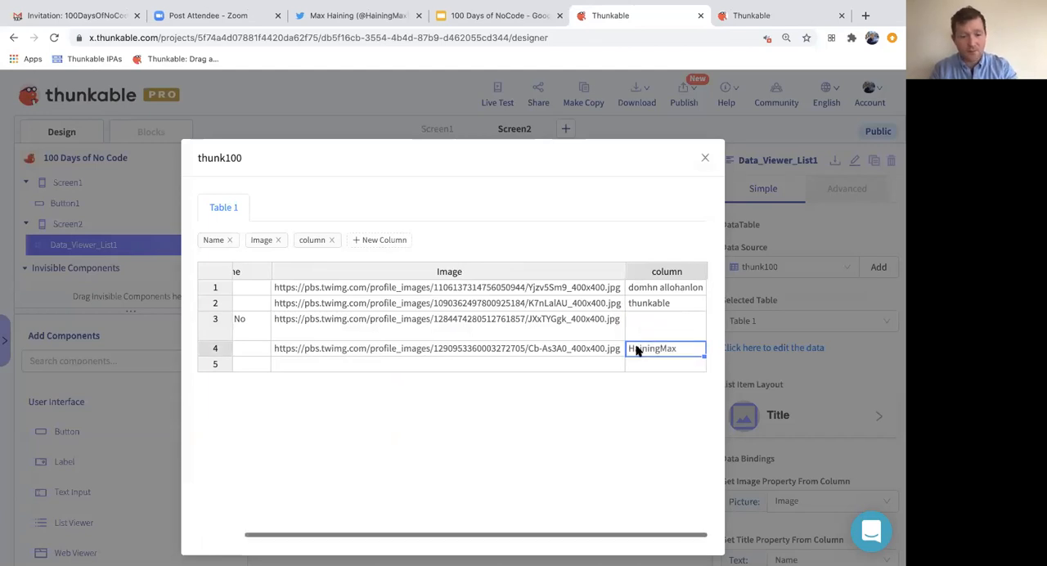
# - Copy the handle 100daysnocode from its Twitter profile address into row 3 of the third column, and close the data table
pyautogui.click(301, 7)
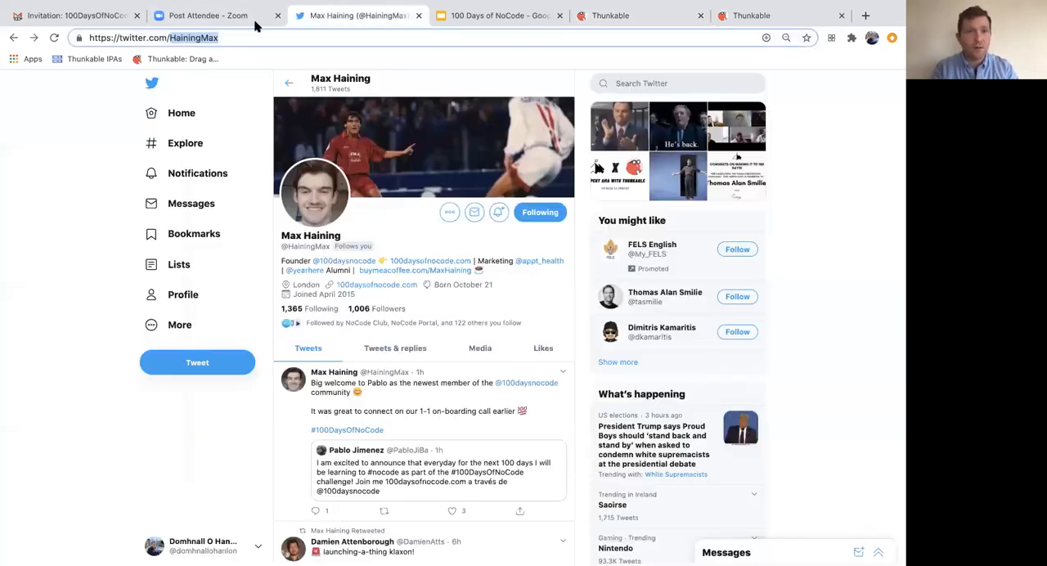
pyautogui.click(14, 38)
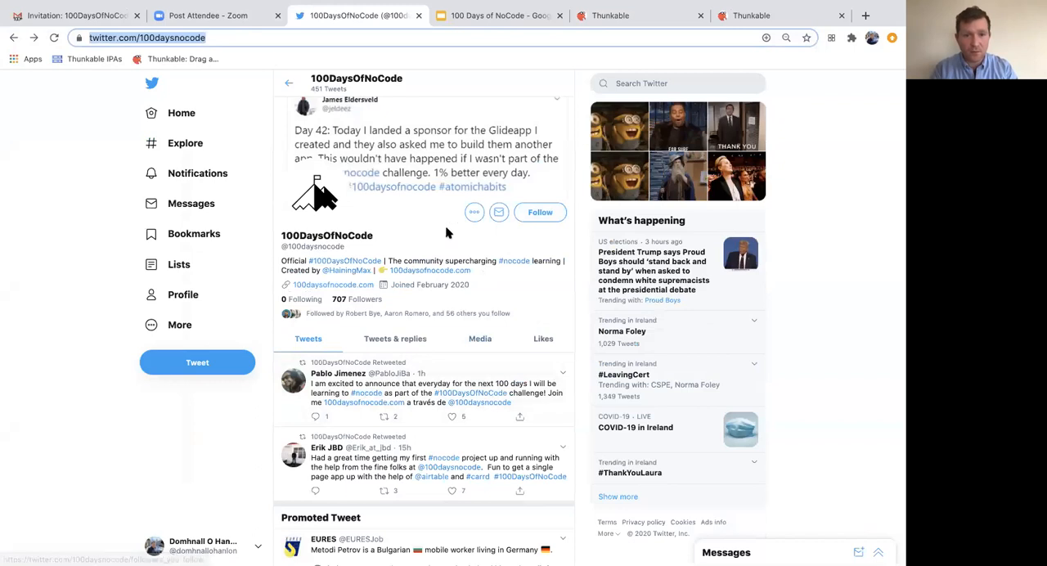
pyautogui.click(229, 22)
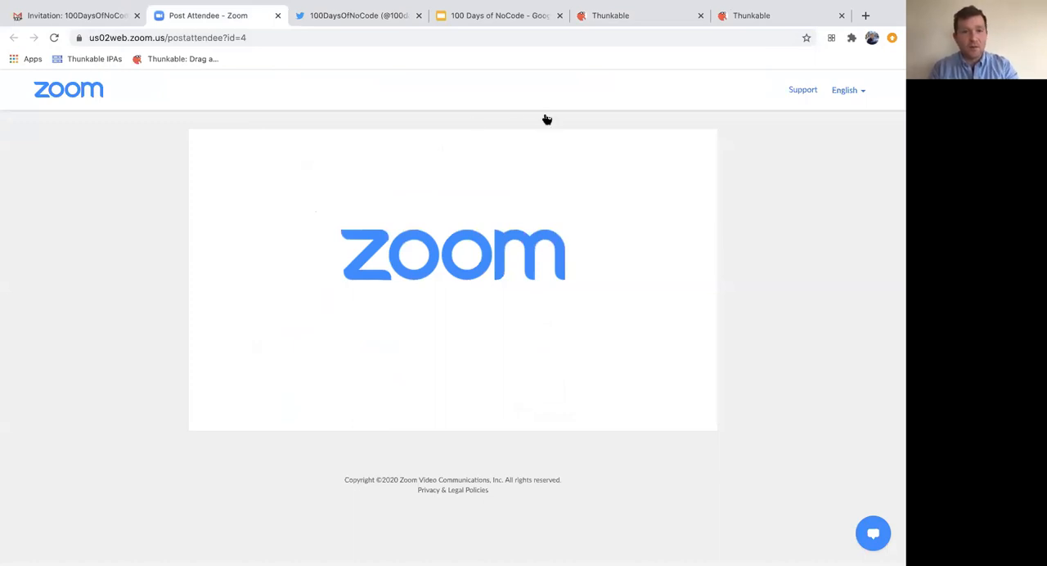
pyautogui.press('super+w')
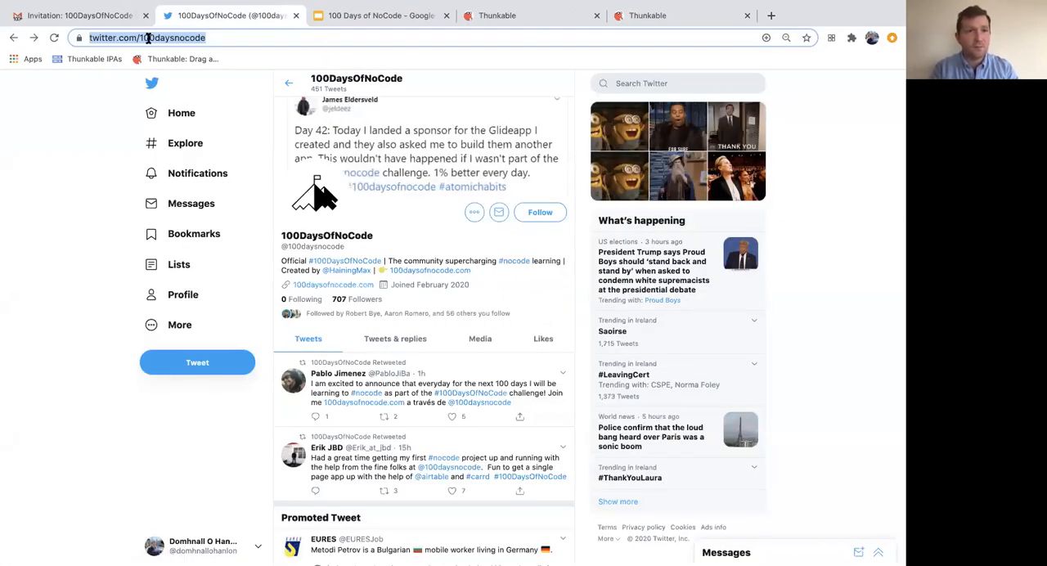
pyautogui.click(148, 38)
pyautogui.doubleClick(173, 37)
pyautogui.press('super+c')
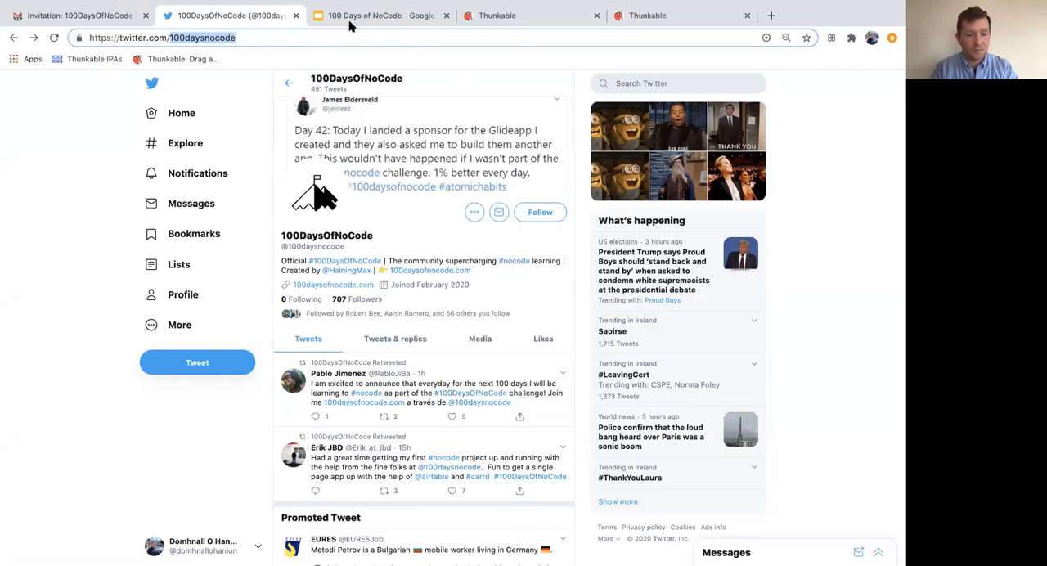
pyautogui.click(699, 23)
pyautogui.press('super+w')
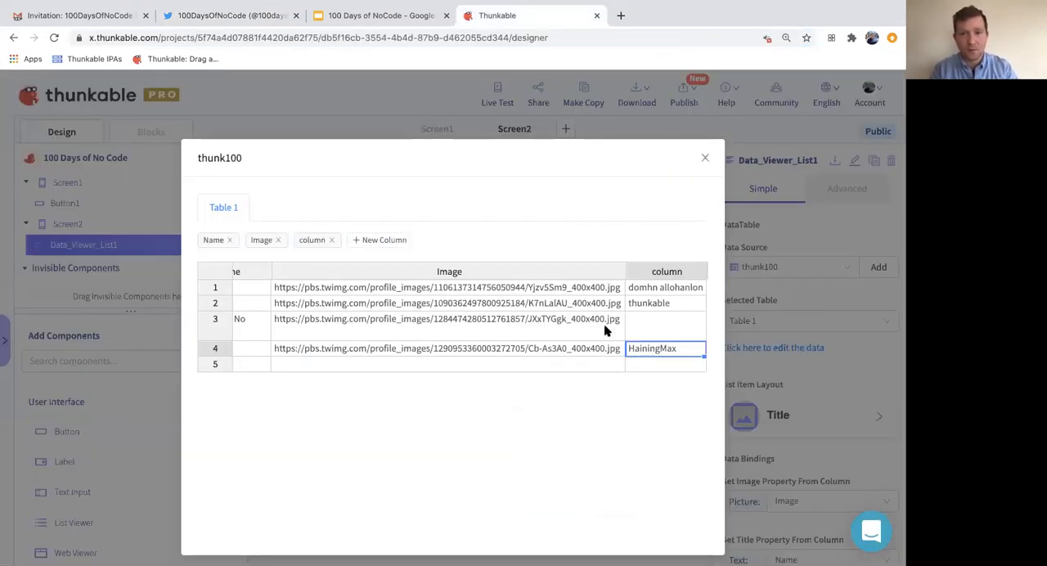
pyautogui.click(629, 324)
pyautogui.press('super+v')
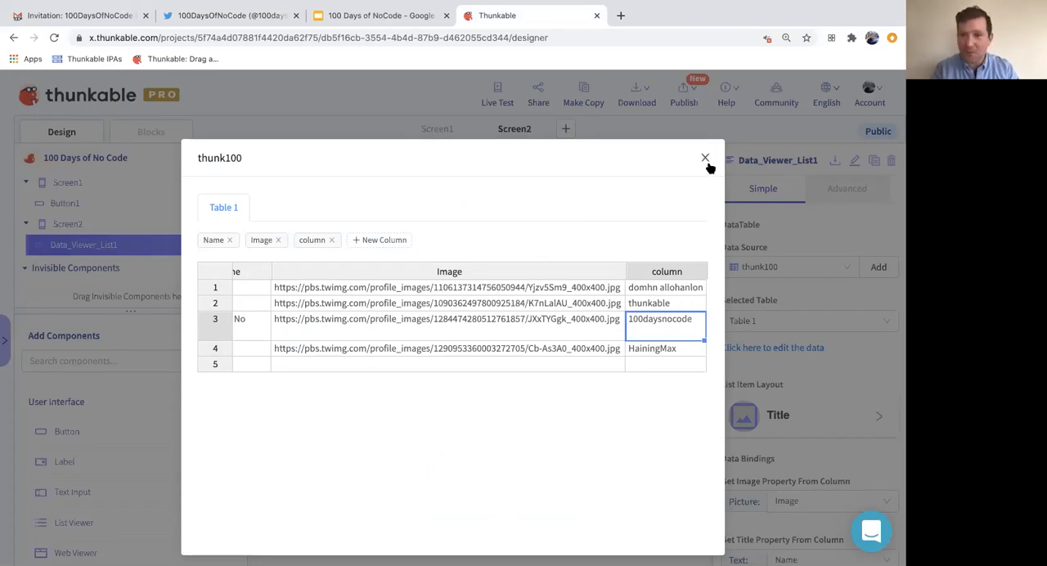
pyautogui.click(802, 225)
pyautogui.click(498, 98)
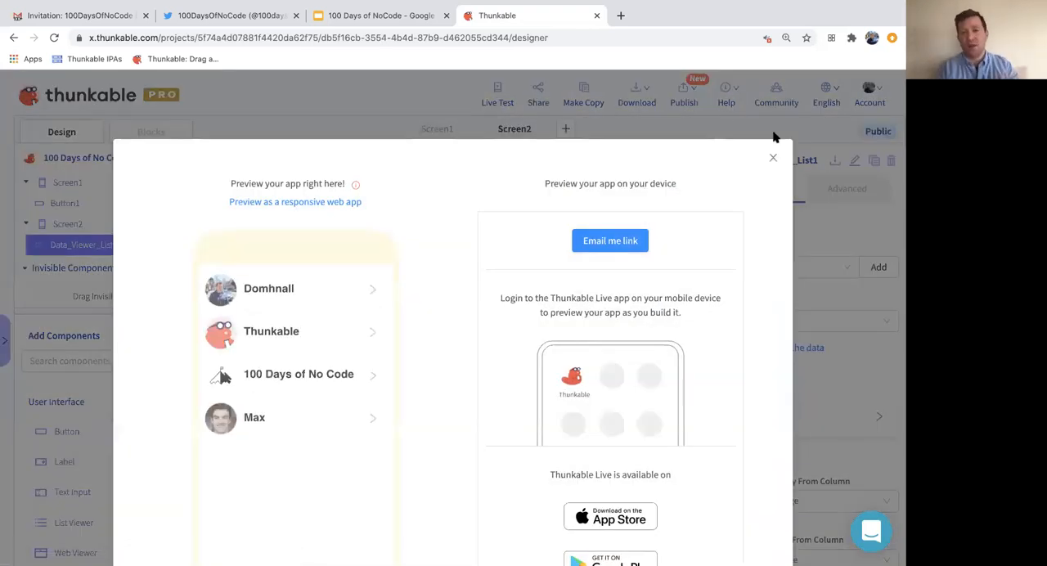
pyautogui.click(774, 158)
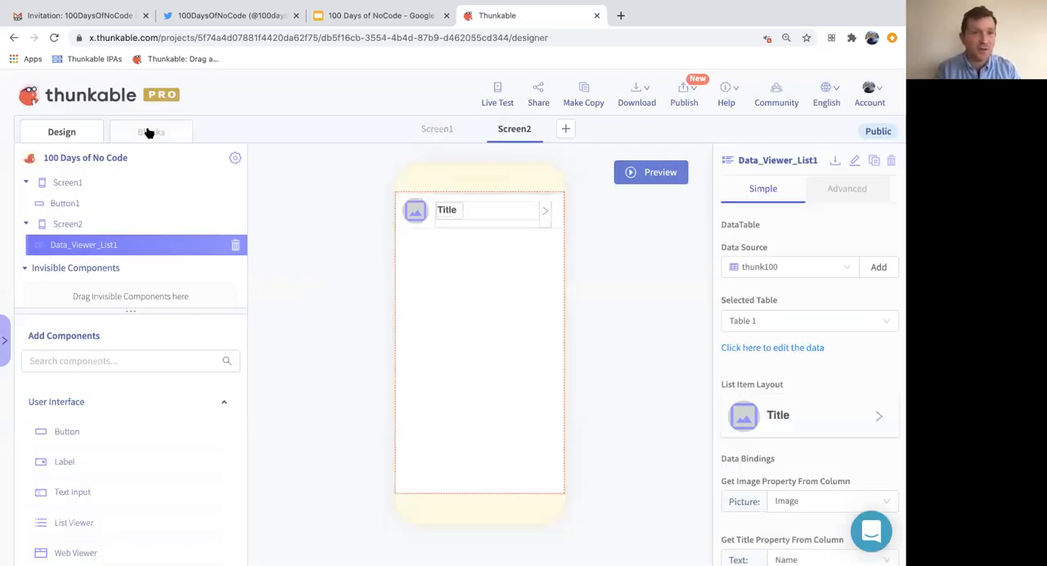
pyautogui.click(149, 132)
pyautogui.click(427, 292)
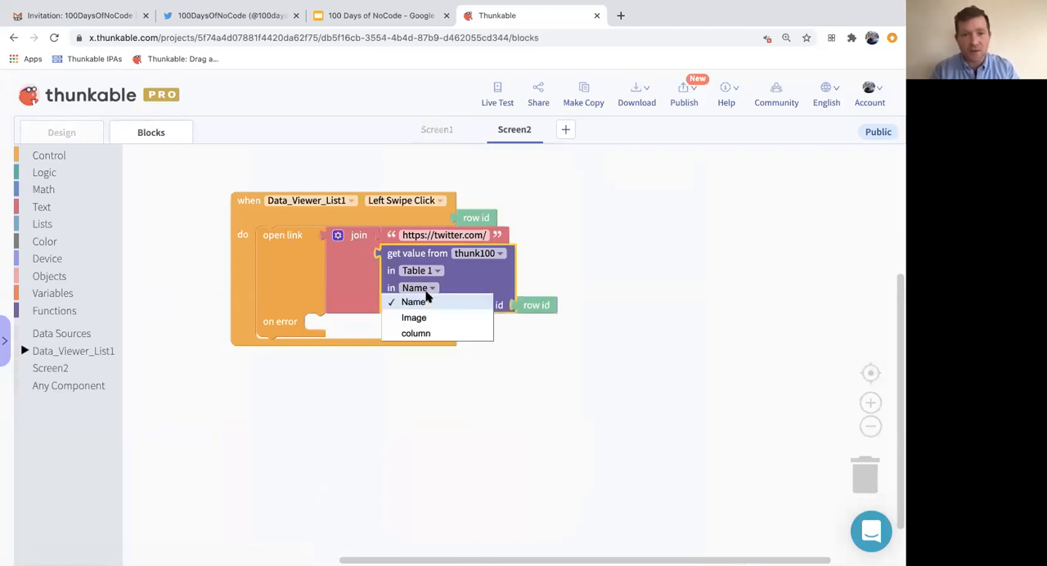
pyautogui.click(65, 134)
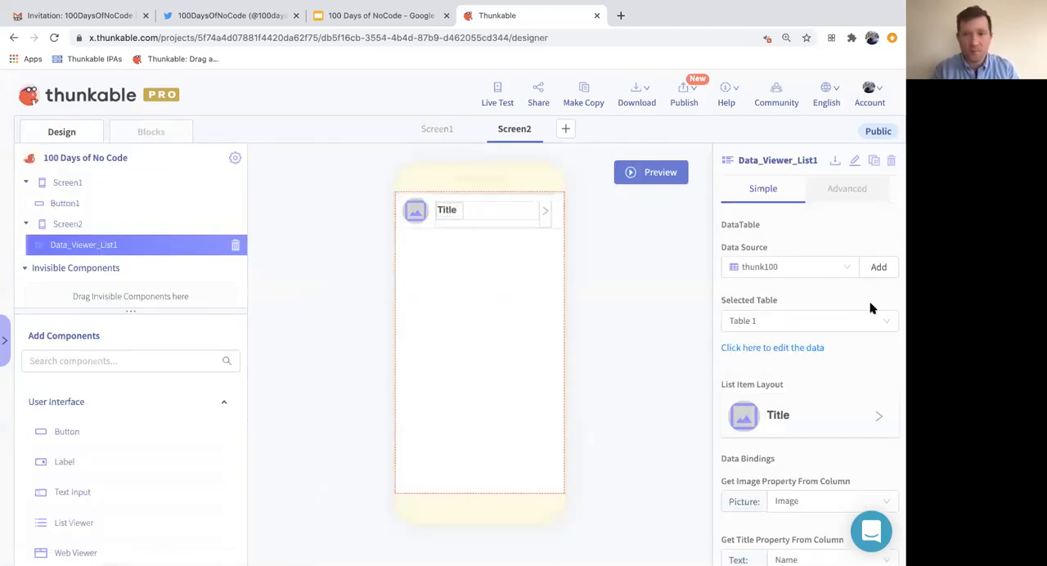
# - Reopen thunk100's data, rename the column that holds the handles to twitter, and close the table
pyautogui.click(781, 347)
pyautogui.hscroll(2, 622, 278)
pyautogui.click(686, 274)
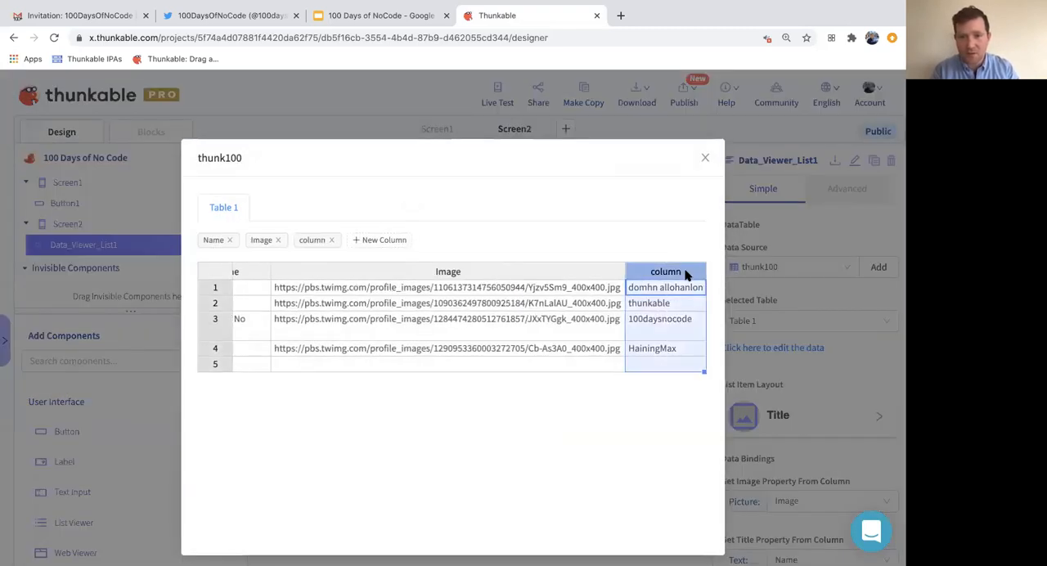
pyautogui.click(316, 244)
pyautogui.doubleClick(316, 244)
pyautogui.write('twitter')
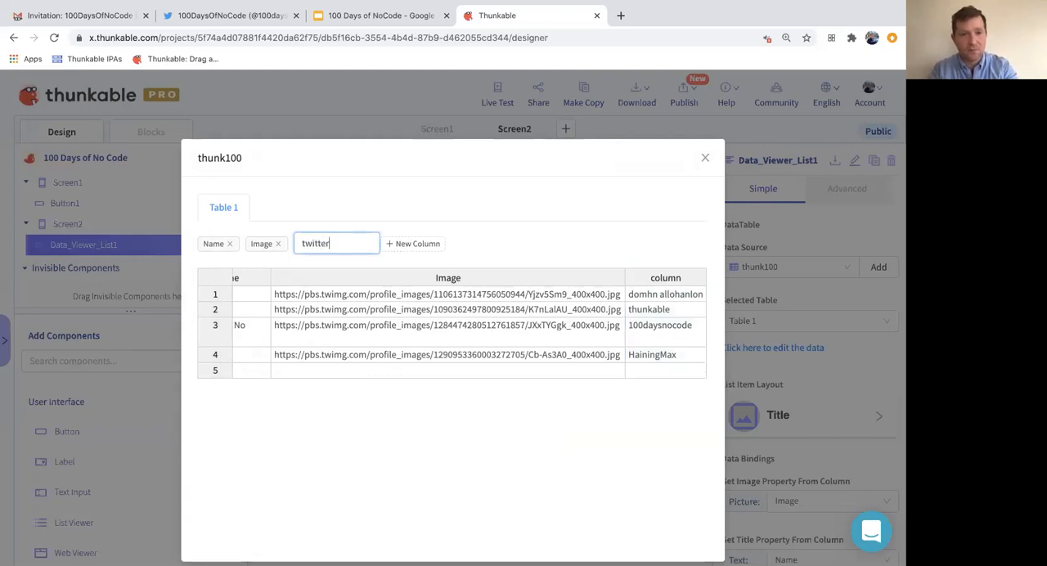
pyautogui.press('Return')
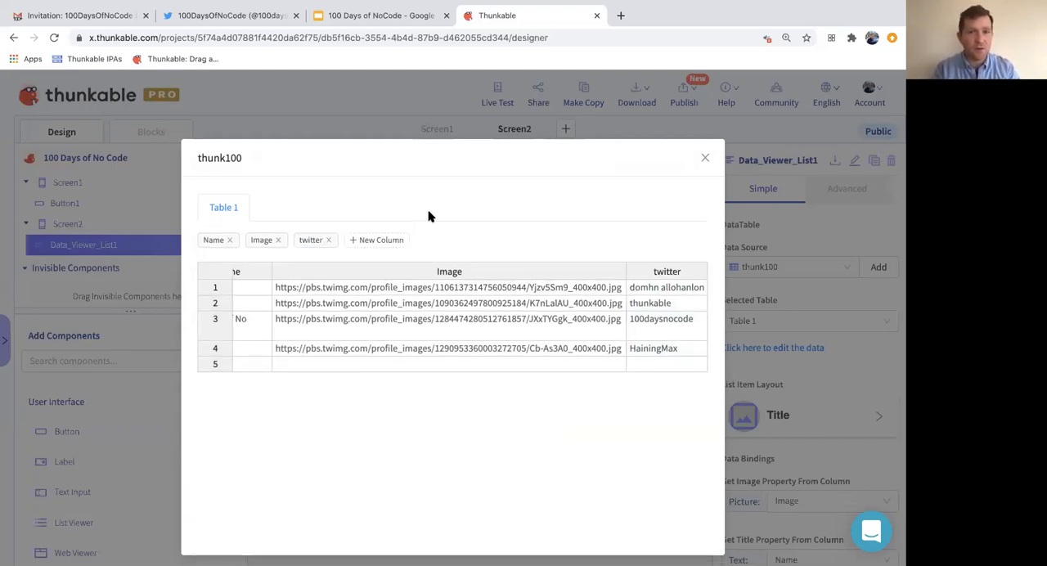
pyautogui.click(705, 158)
# - Set the get value block inside the open link join to read from the twitter column
pyautogui.click(149, 129)
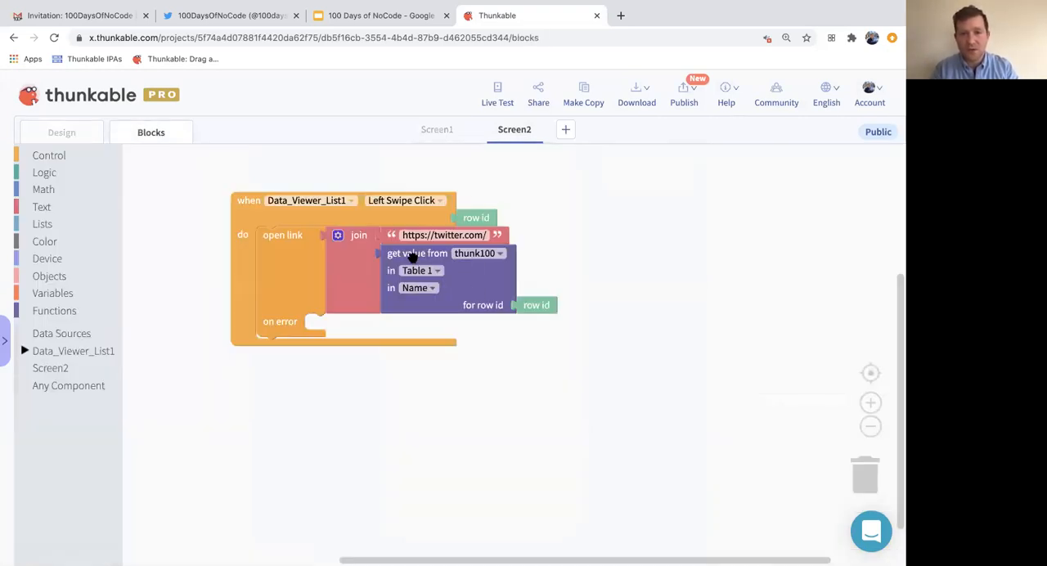
pyautogui.click(414, 289)
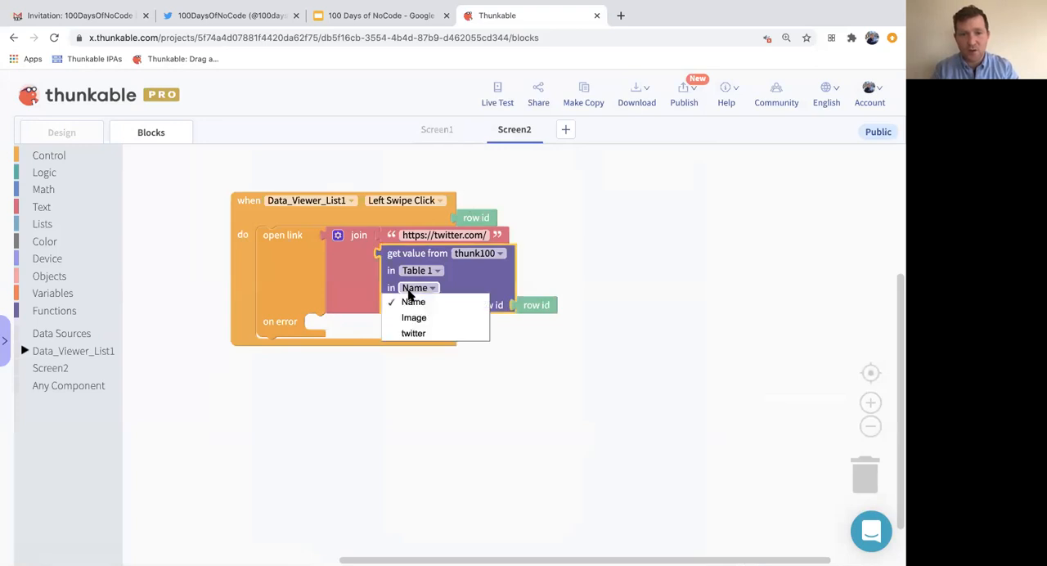
pyautogui.click(420, 335)
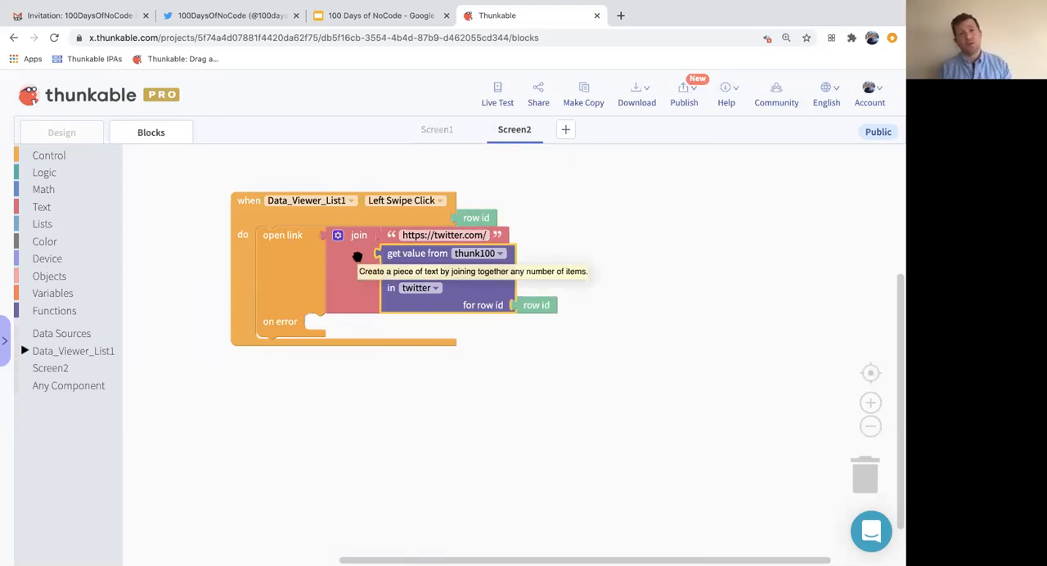
# - Live test the Twitter swipe button on the first row and on the 100 Days of No Code row
pyautogui.click(497, 95)
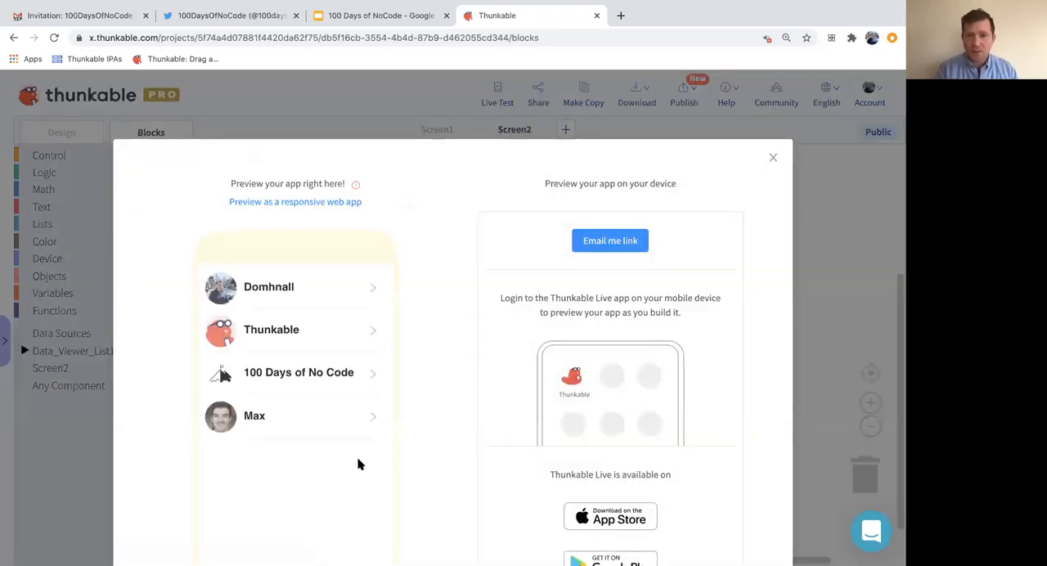
pyautogui.moveTo(346, 289); pyautogui.dragTo(240, 306)
pyautogui.click(368, 288)
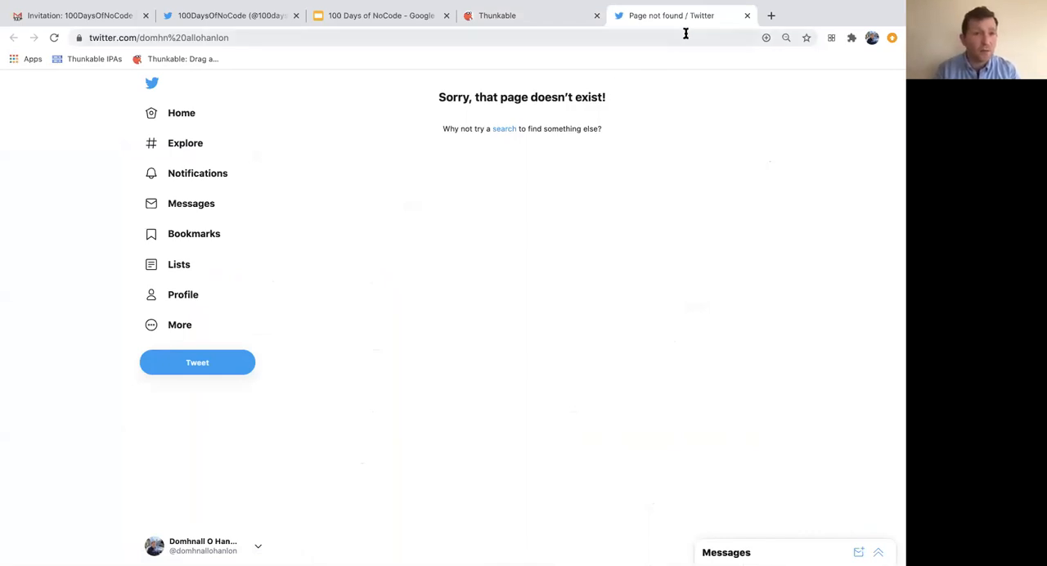
pyautogui.click(747, 15)
pyautogui.moveTo(343, 383); pyautogui.dragTo(297, 375)
pyautogui.click(365, 374)
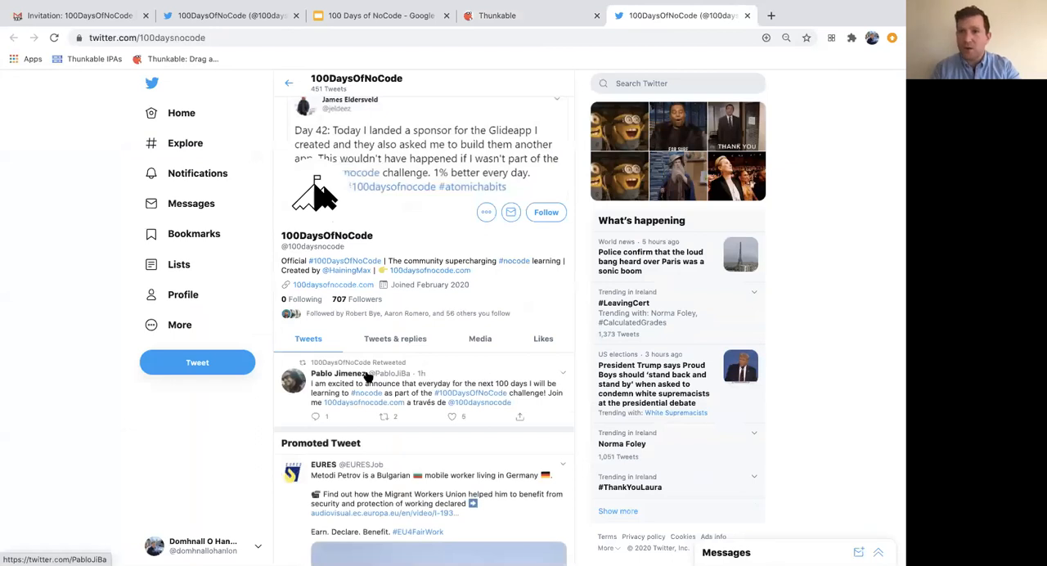
# - Test the Twitter swipe button on the fourth row of the live preview, and close the preview
pyautogui.hotkey('ctrl', 'w')
pyautogui.moveTo(301, 421); pyautogui.dragTo(260, 416)
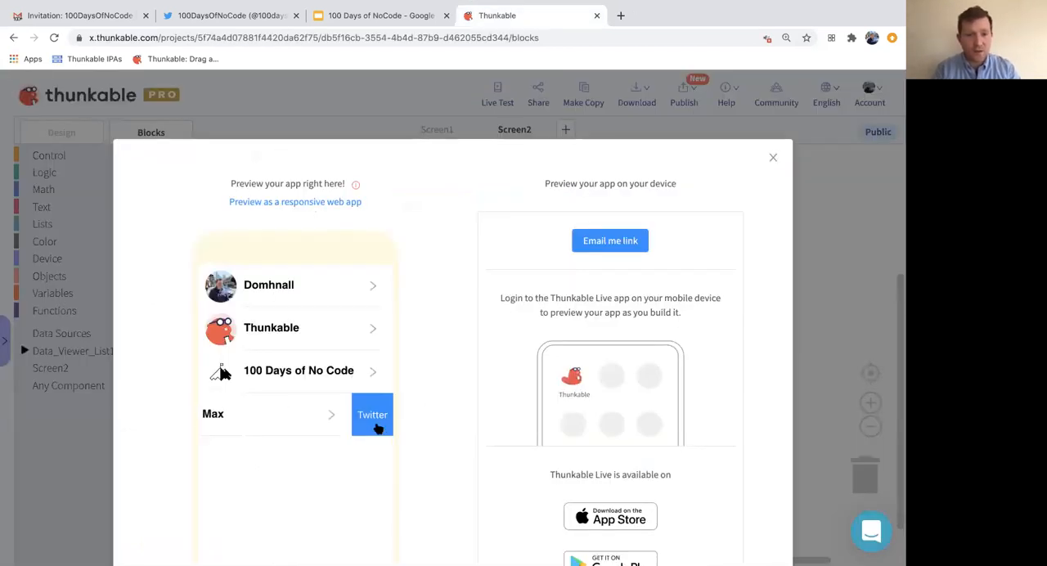
pyautogui.click(371, 421)
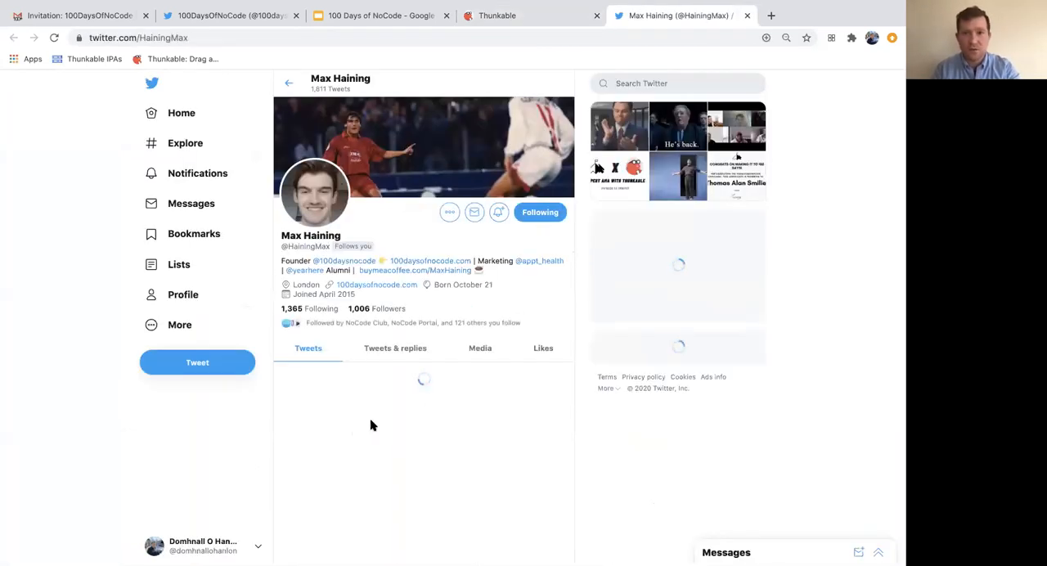
pyautogui.hotkey('ctrl', 'w')
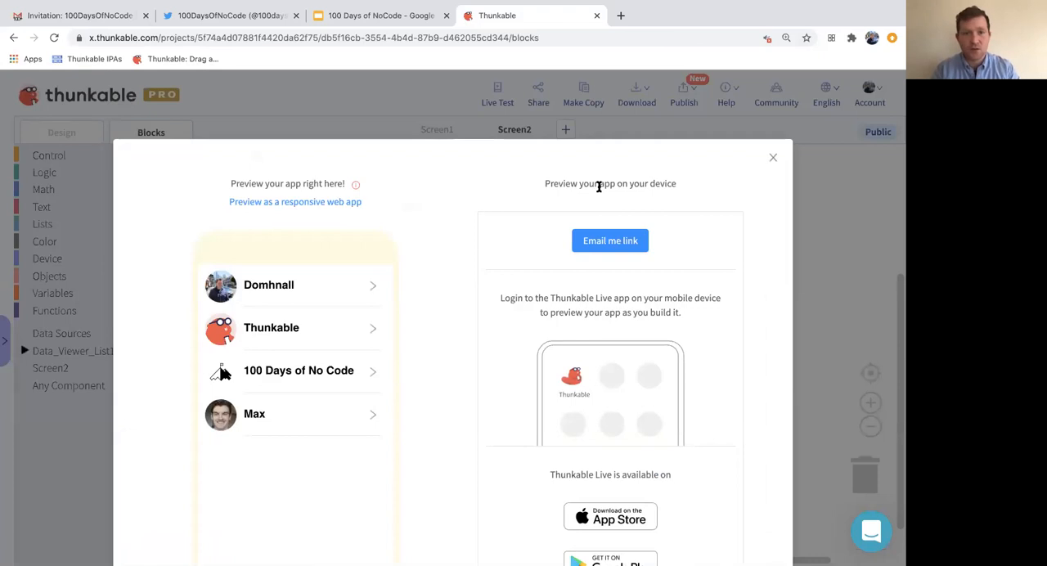
pyautogui.click(773, 158)
# - Reopen thunk100's data from Screen2's list, correct the handle in row 1 of the twitter column, and close the table
pyautogui.click(64, 134)
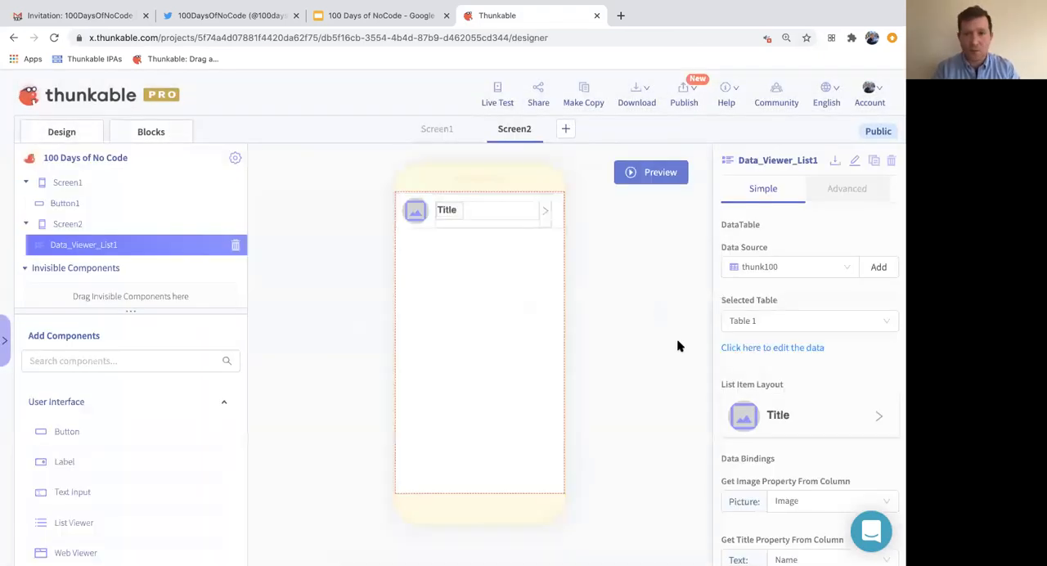
pyautogui.click(808, 348)
pyautogui.hscroll(3, 694, 318)
pyautogui.click(678, 294)
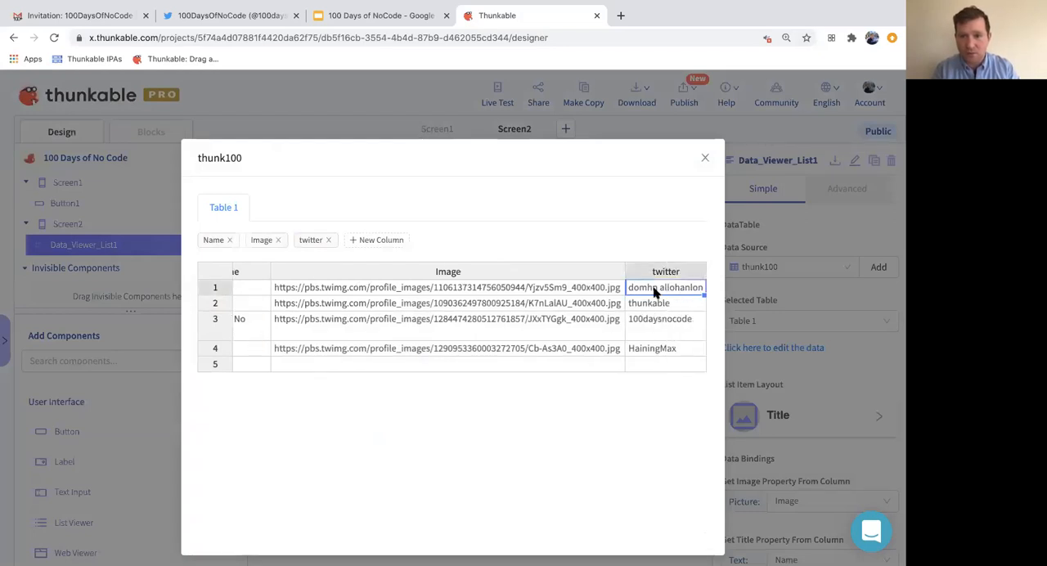
pyautogui.doubleClick(662, 288)
pyautogui.press('Return')
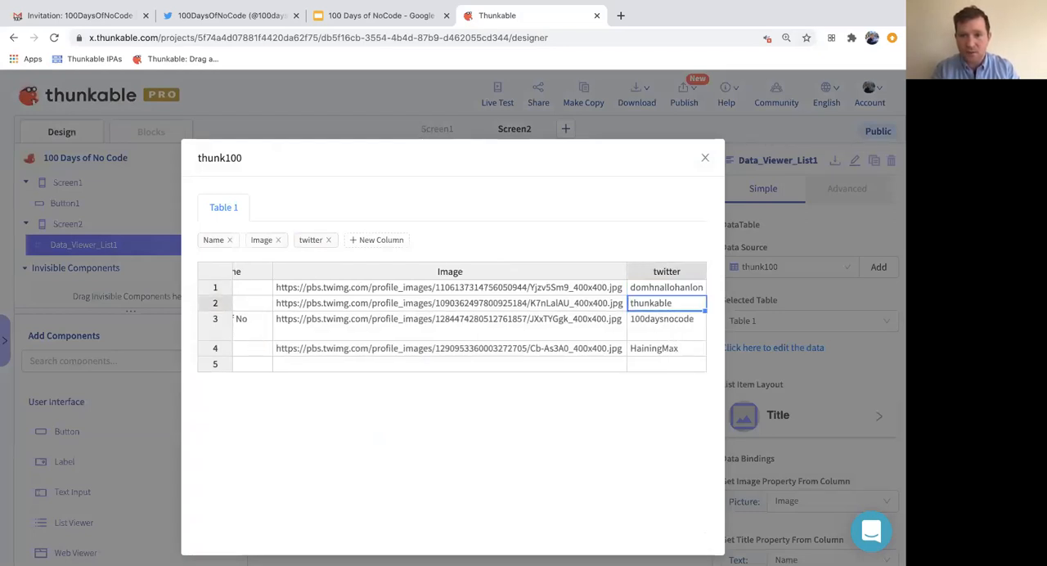
pyautogui.click(705, 158)
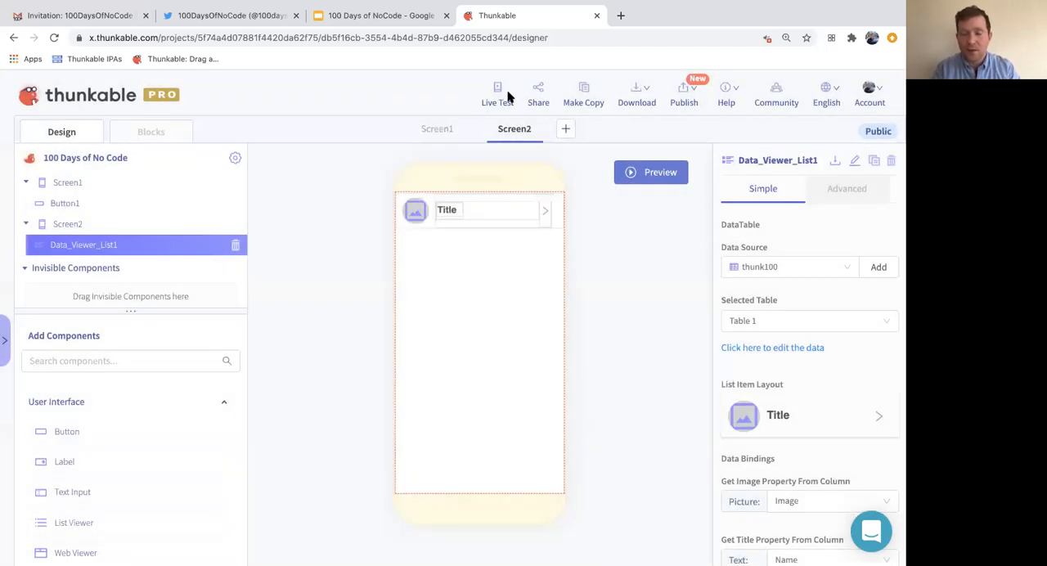
# - Live test the Twitter swipe button on the first row again, return from the opened profile, and close the preview
pyautogui.click(498, 98)
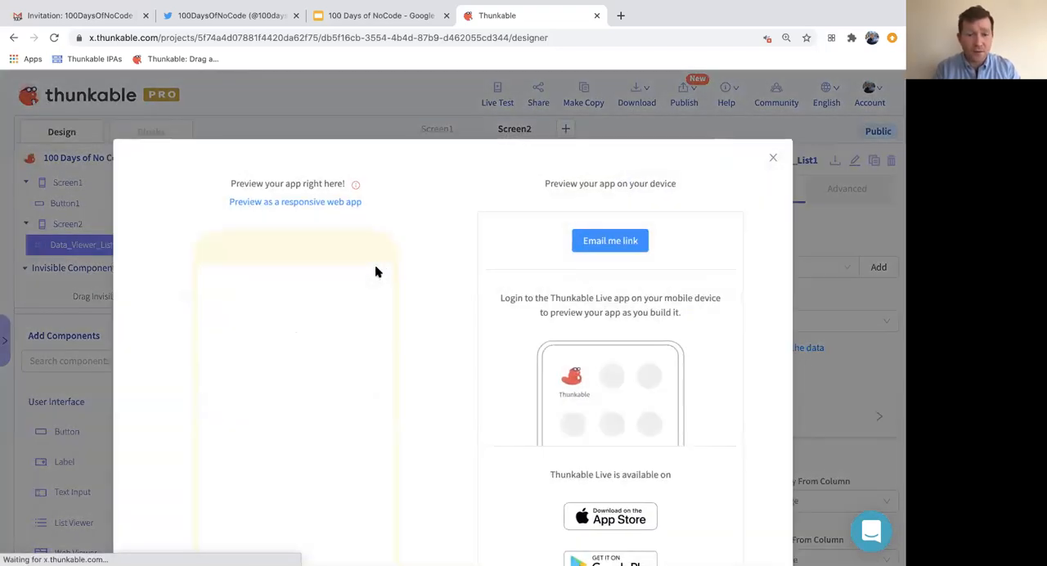
pyautogui.moveTo(349, 252); pyautogui.dragTo(295, 247)
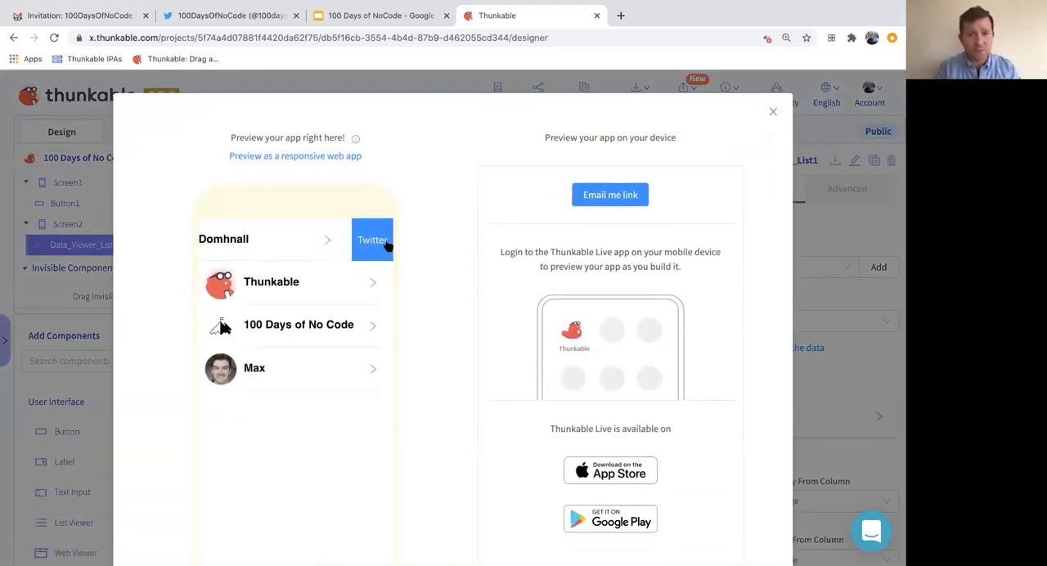
pyautogui.click(385, 244)
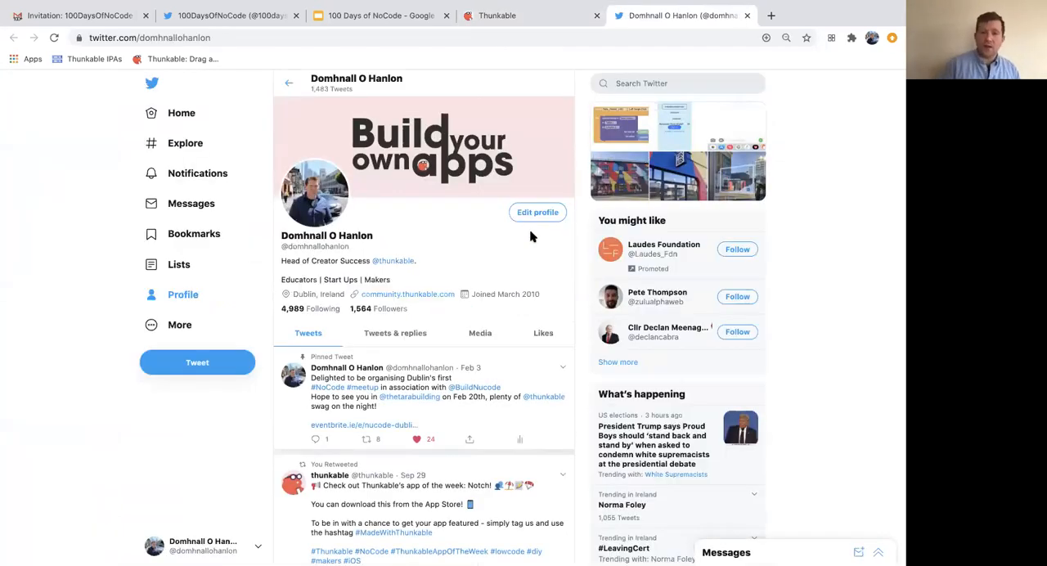
pyautogui.moveTo(737, 6)
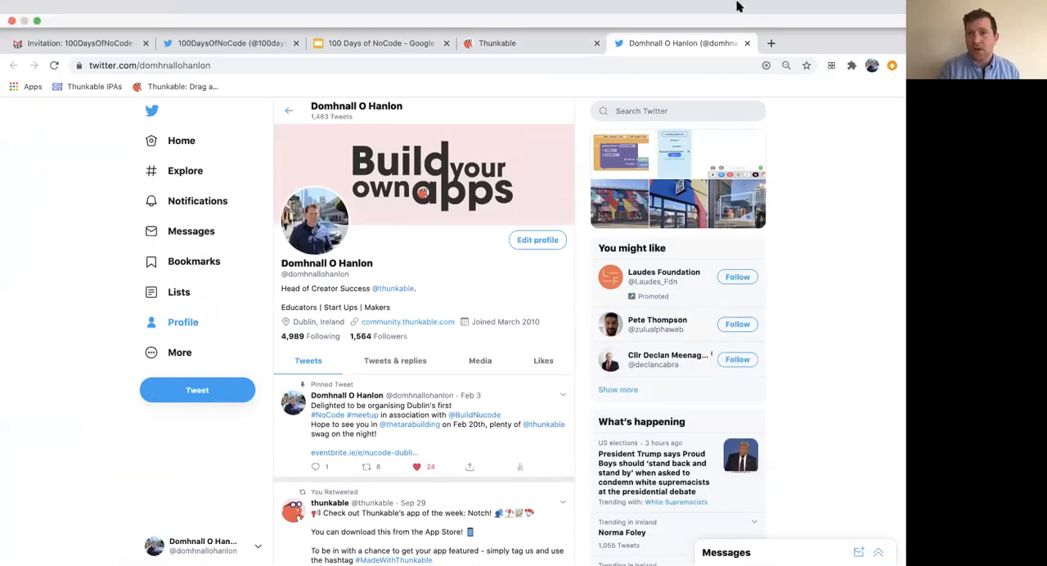
pyautogui.click(747, 43)
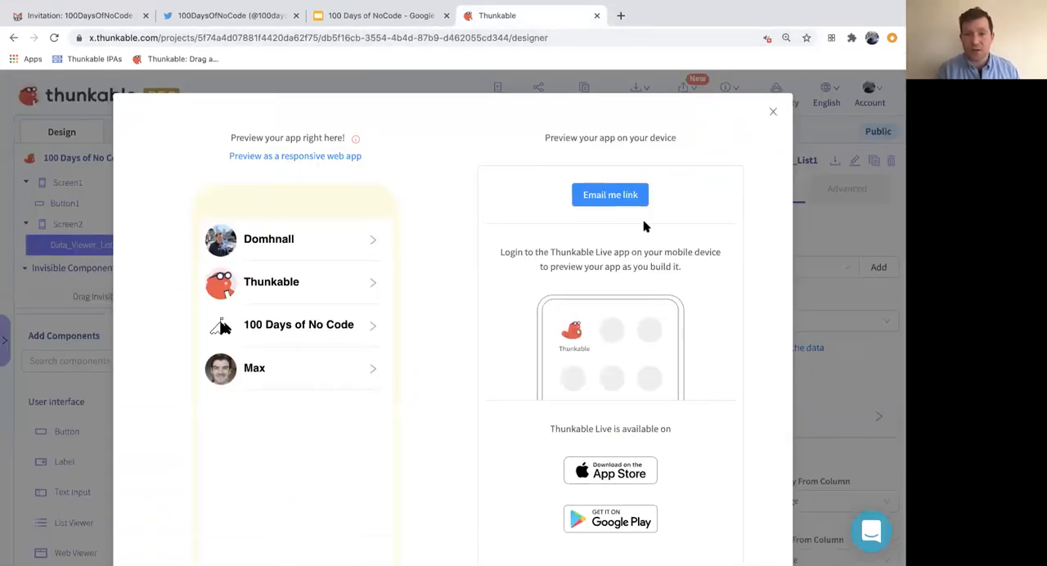
pyautogui.scroll(-3, 639, 257)
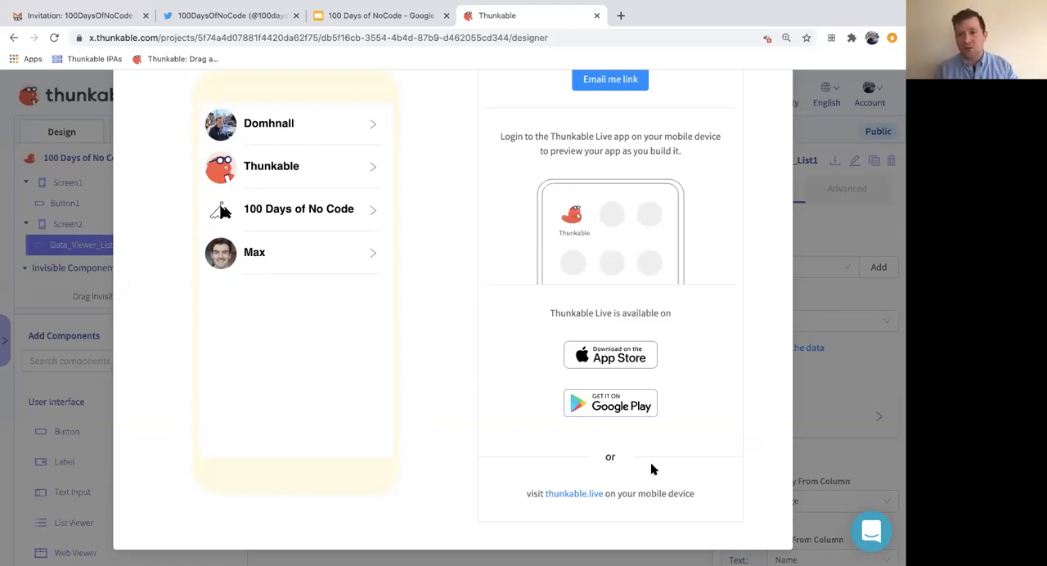
pyautogui.scroll(3, 650, 467)
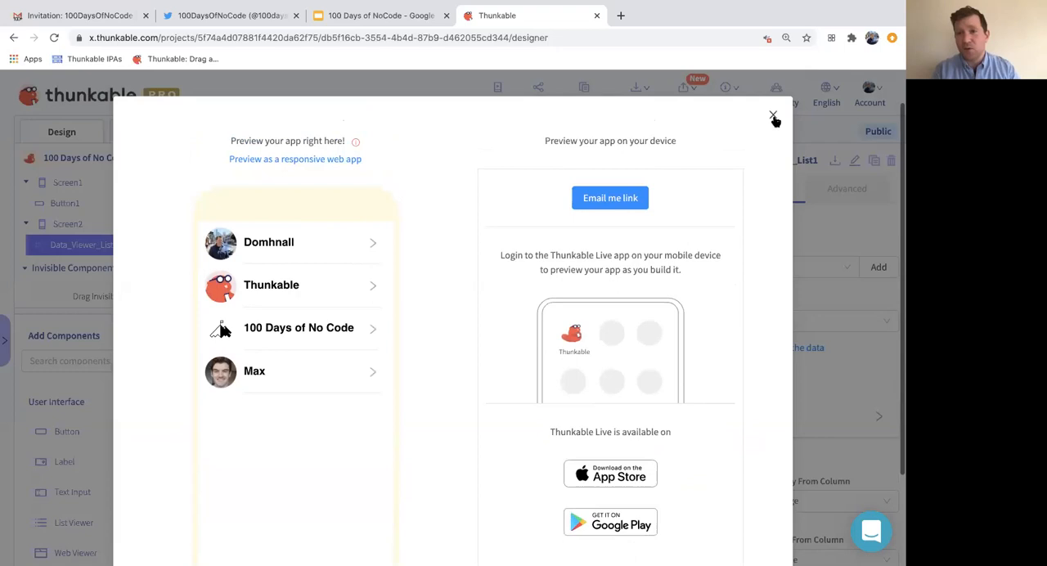
pyautogui.click(773, 117)
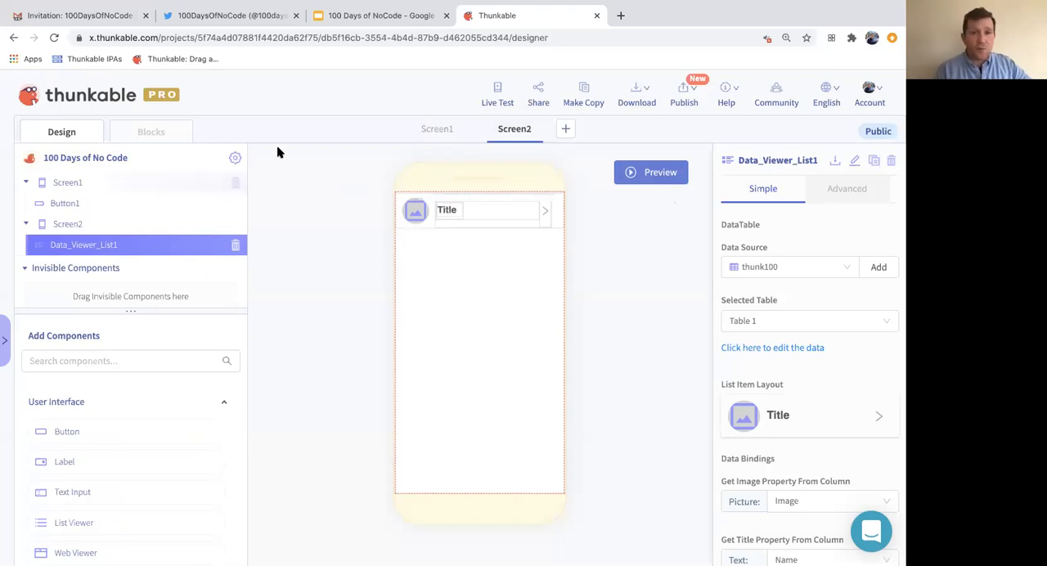
# - Preview Screen1 in the designer, try its View People button, and briefly live test the screen
pyautogui.click(431, 131)
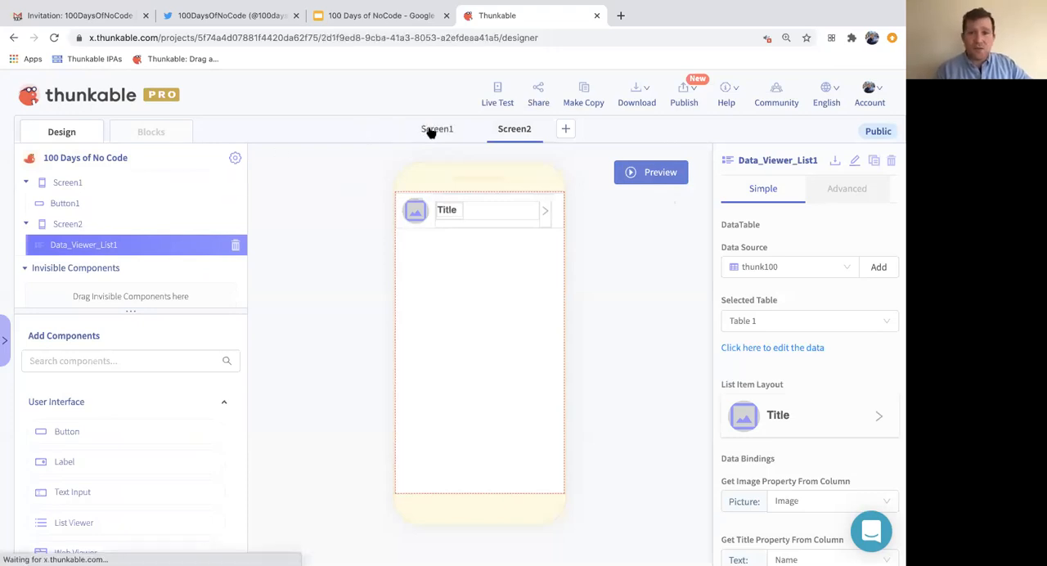
pyautogui.click(646, 172)
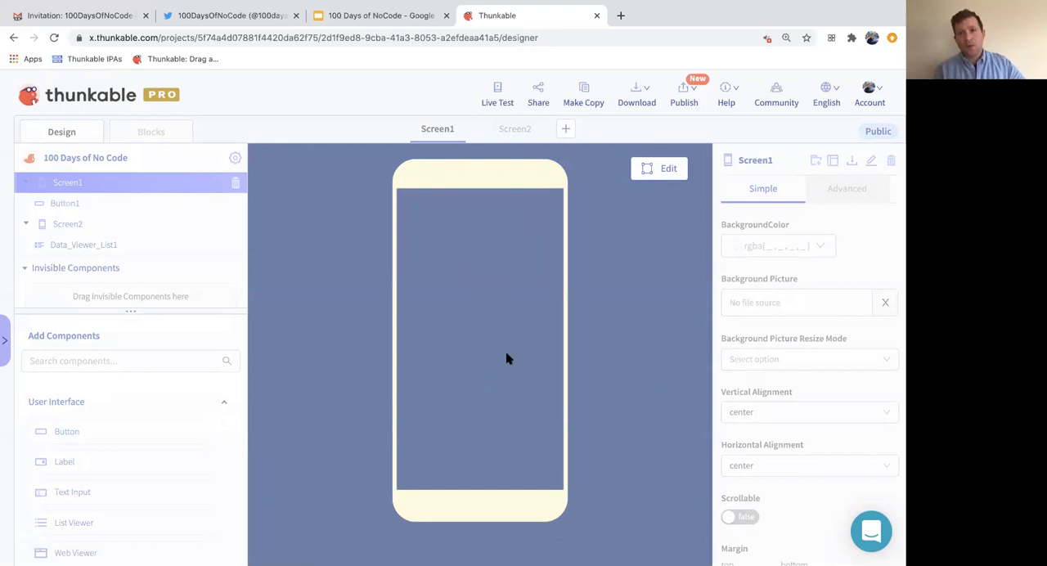
pyautogui.click(661, 174)
pyautogui.click(661, 177)
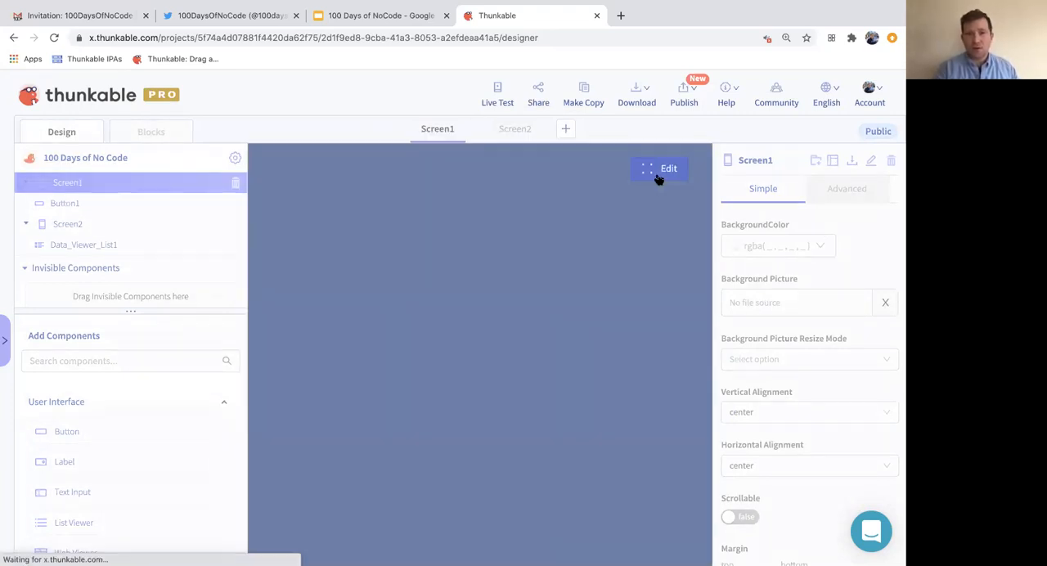
pyautogui.click(477, 348)
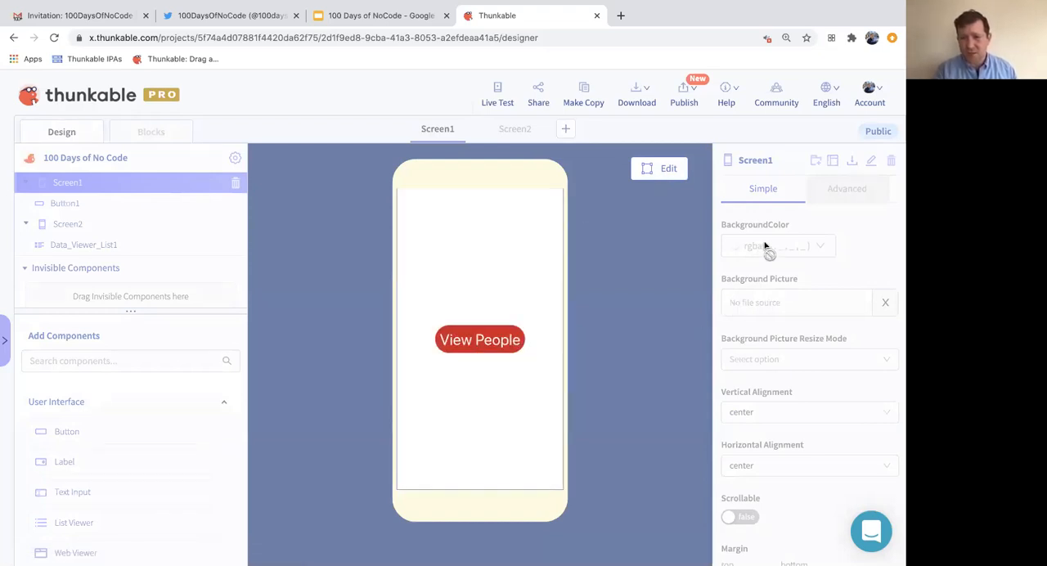
pyautogui.scroll(-3, 757, 315)
pyautogui.scroll(-5, 757, 315)
pyautogui.scroll(3, 755, 309)
pyautogui.scroll(-2, 755, 311)
pyautogui.scroll(10, 757, 313)
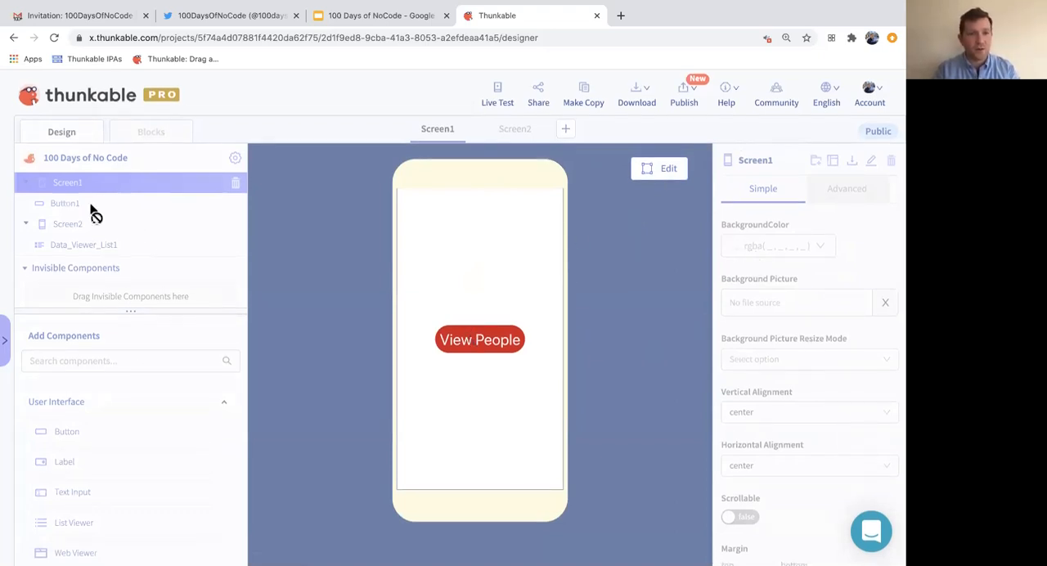
pyautogui.click(667, 169)
pyautogui.click(496, 90)
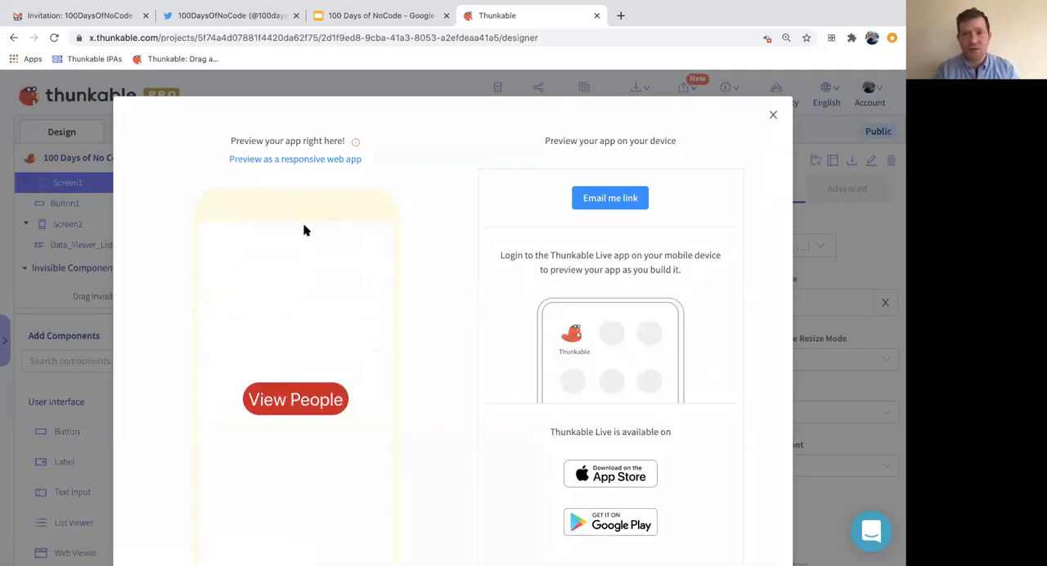
pyautogui.click(102, 181)
# - Open Screen1's blocks and try to reselect Screen2 as the target of the navigate to block in Button1's click event
pyautogui.click(155, 131)
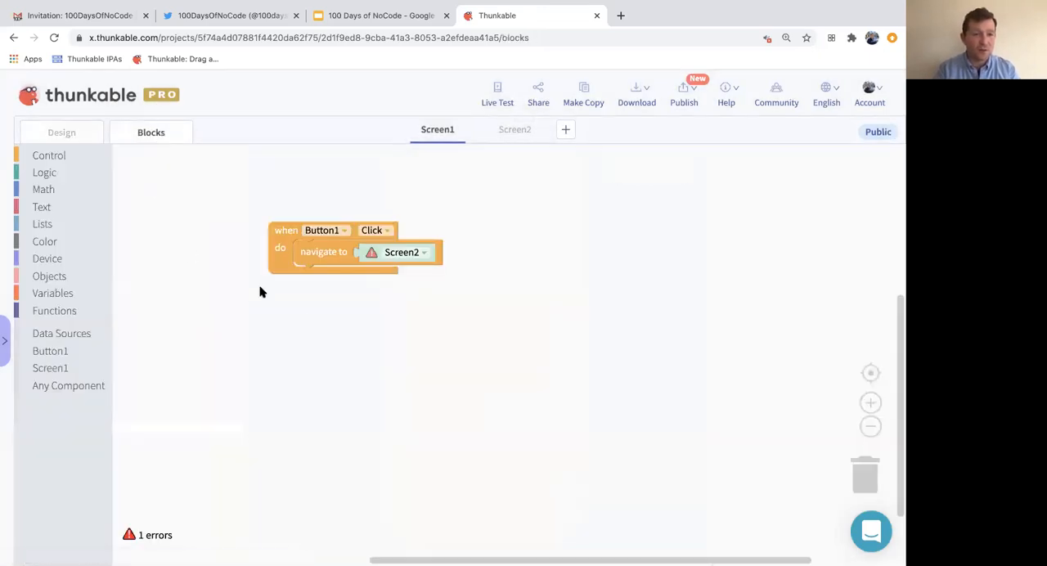
pyautogui.click(409, 254)
pyautogui.click(407, 283)
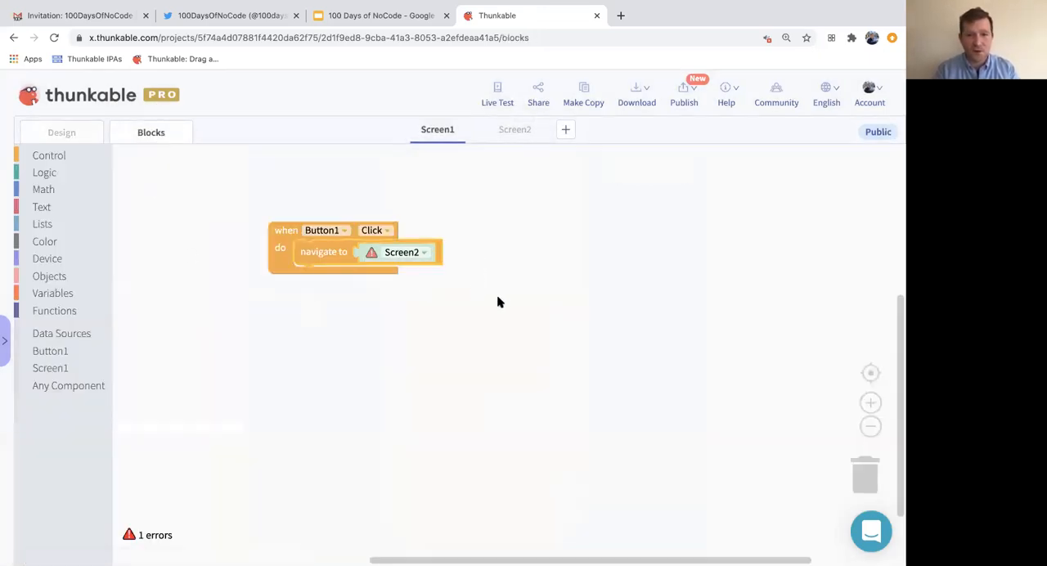
pyautogui.click(415, 255)
pyautogui.click(414, 280)
# - Replace the faulty navigate to block in Button1's click event with a new one targeting Screen2
pyautogui.click(313, 249)
pyautogui.press('Delete')
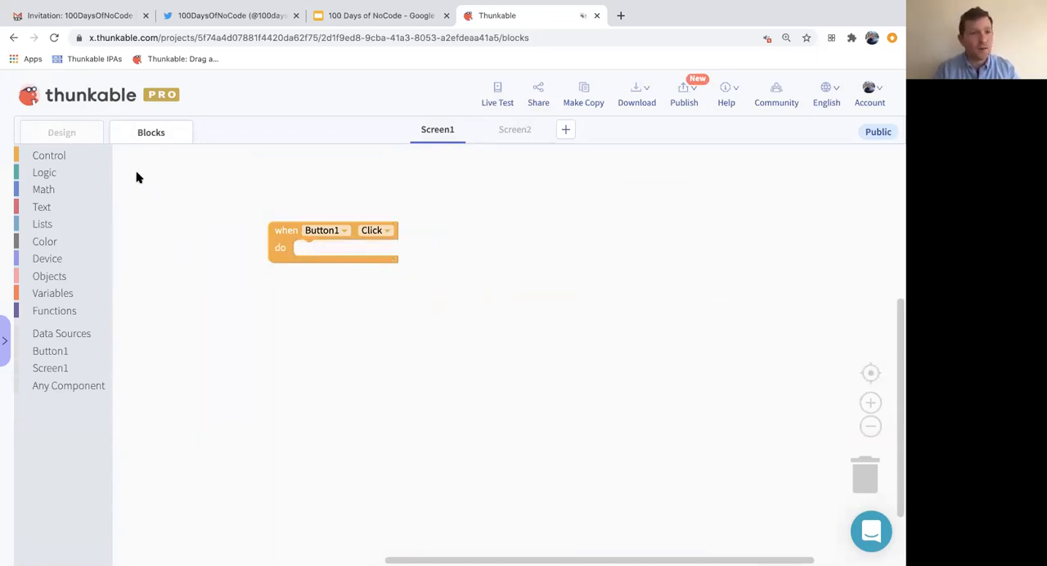
pyautogui.click(59, 156)
pyautogui.moveTo(170, 324); pyautogui.dragTo(332, 259)
pyautogui.click(387, 256)
pyautogui.click(383, 281)
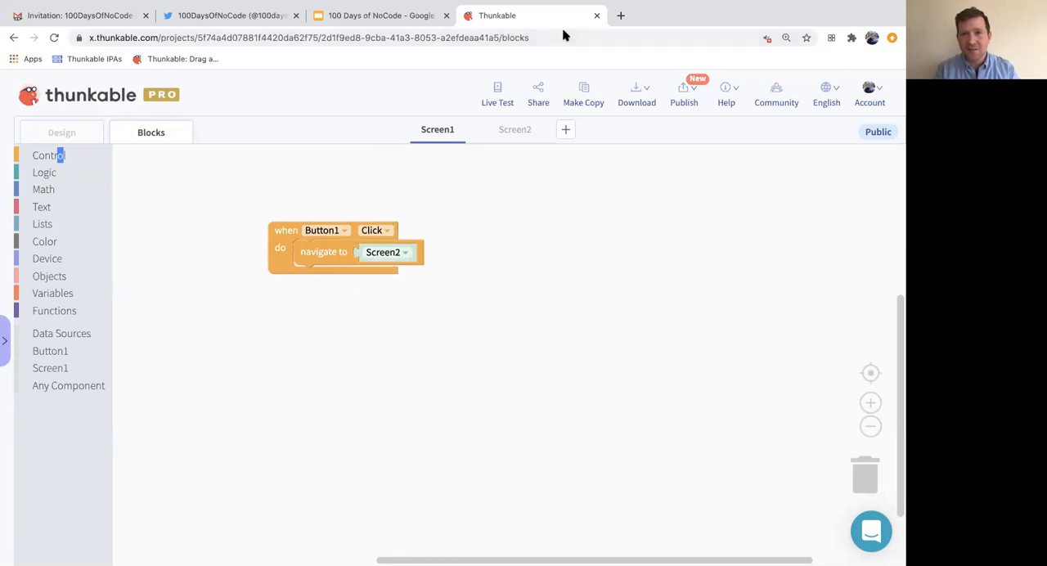